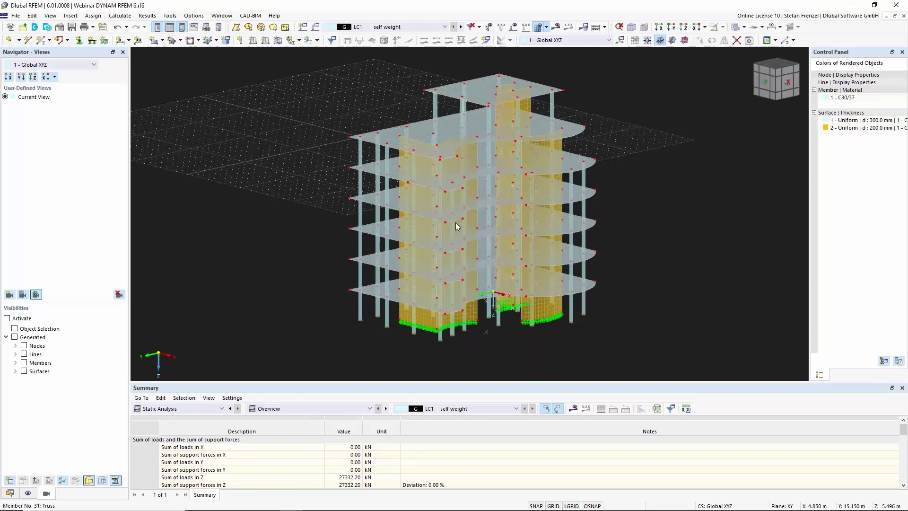
# - Activate the Modal Analysis add-on in the base data of the Webinar DYNAM RFEM 6 model
pyautogui.click(9, 493)
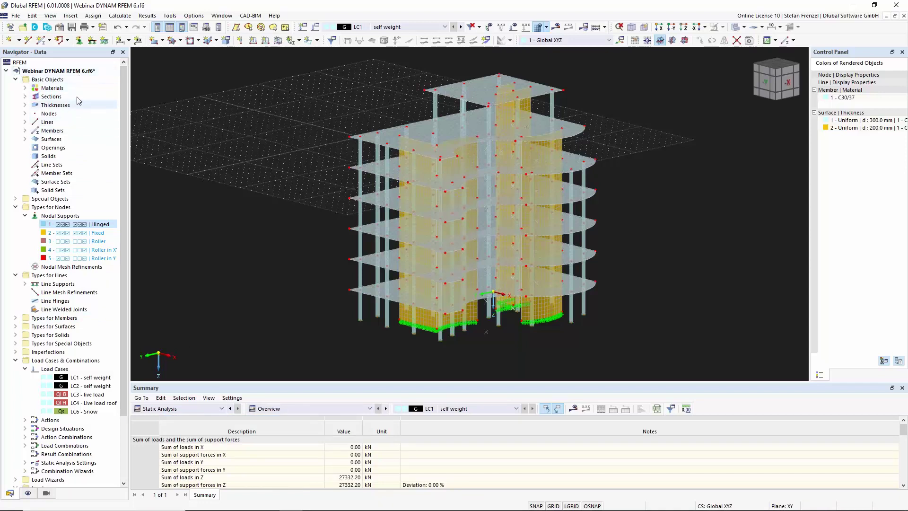
pyautogui.rightClick(74, 72)
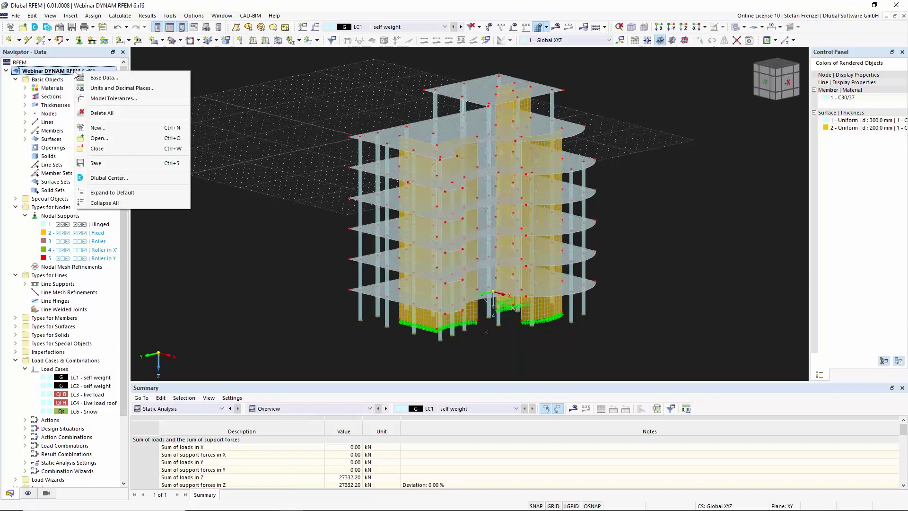
pyautogui.click(97, 77)
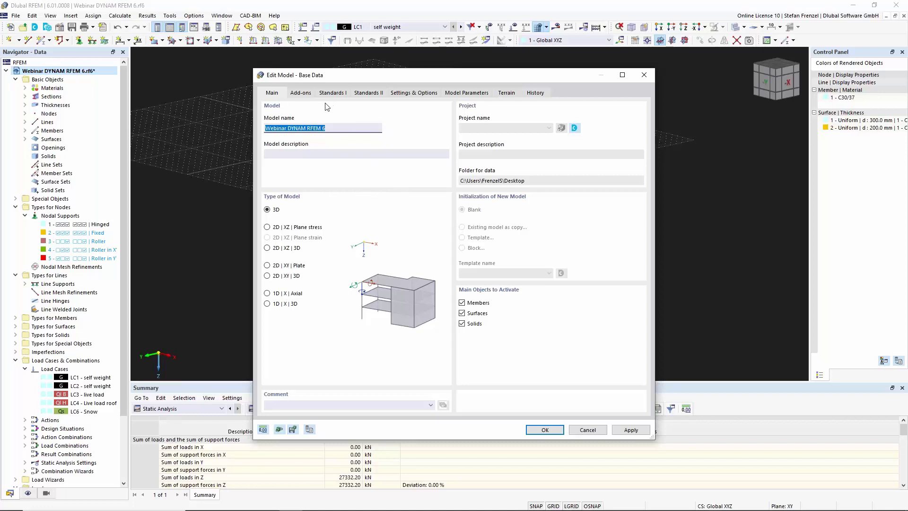
pyautogui.click(304, 94)
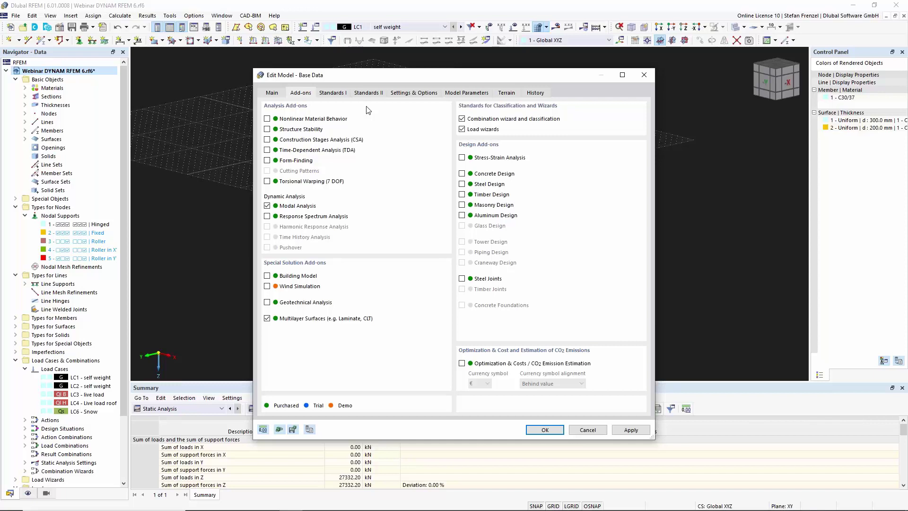
# - Set the national annex for the EN 1998 dynamic design standard to DIN | 2021-07 and accept the base data
pyautogui.click(367, 93)
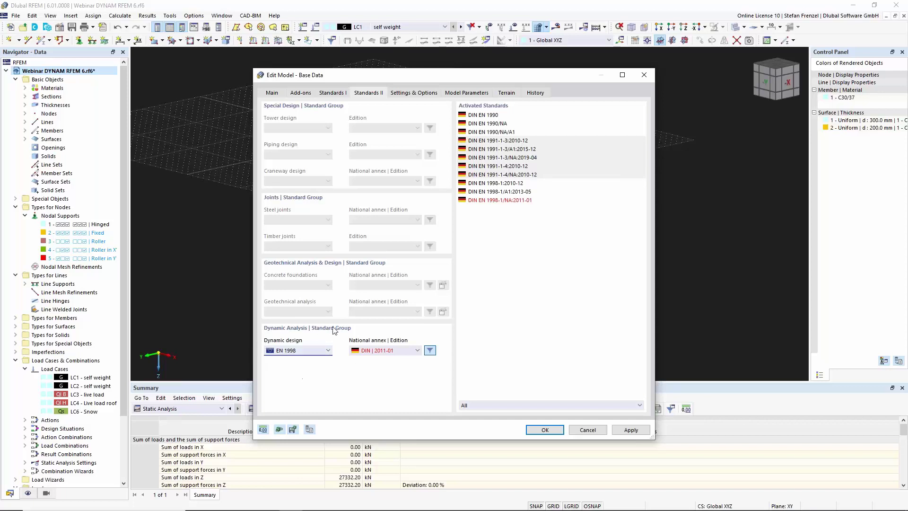
pyautogui.click(400, 353)
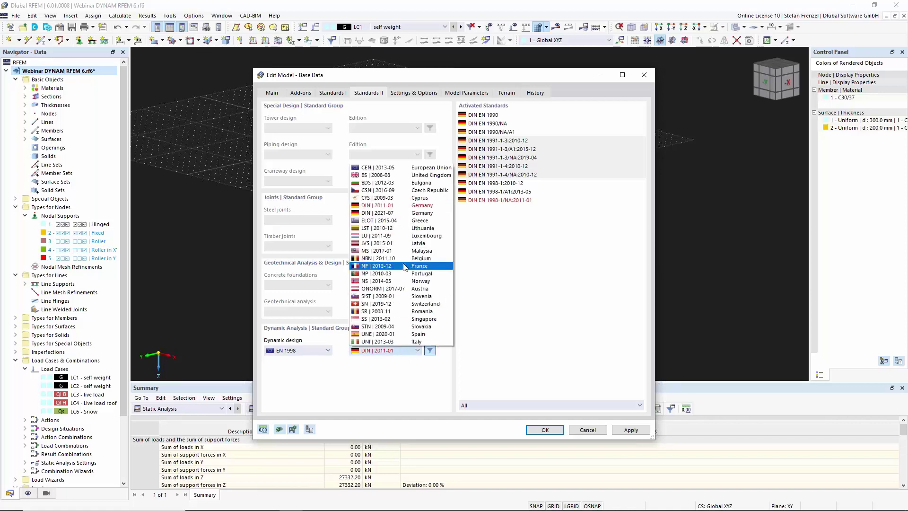
pyautogui.click(393, 212)
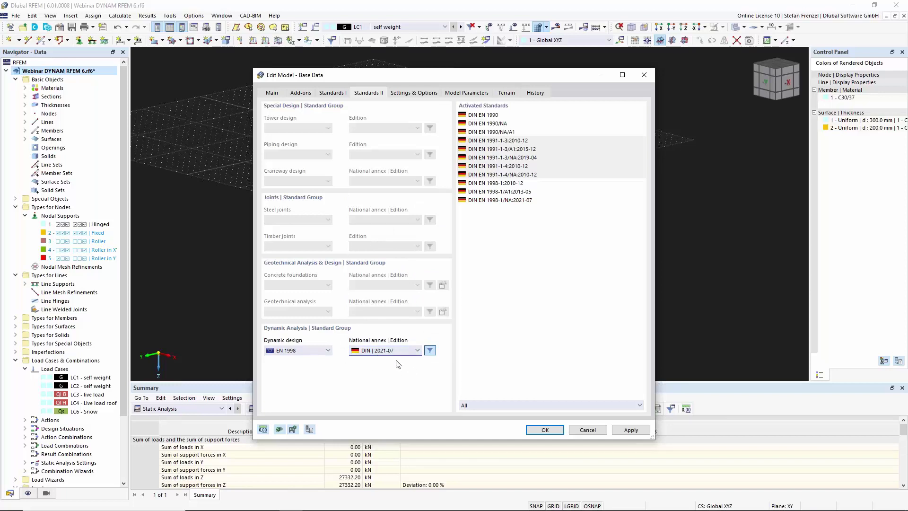
pyautogui.click(544, 429)
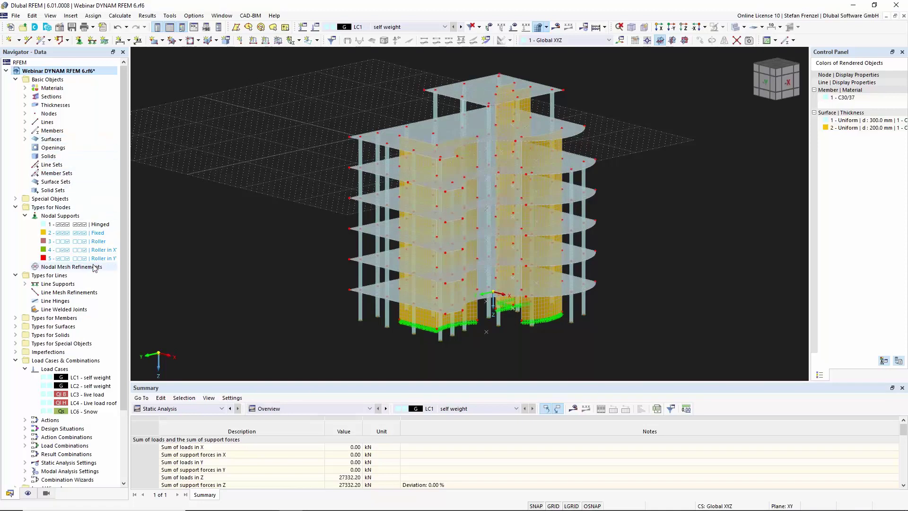
# - Edit load case LC1 self weight and set its analysis type to Modal Analysis
pyautogui.scroll(-3, 94, 268)
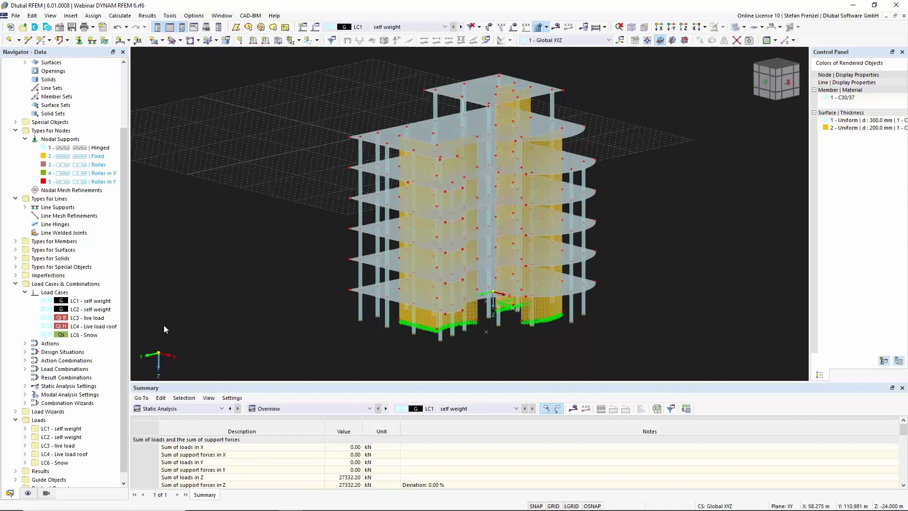
pyautogui.click(99, 302)
pyautogui.rightClick(99, 302)
pyautogui.click(122, 306)
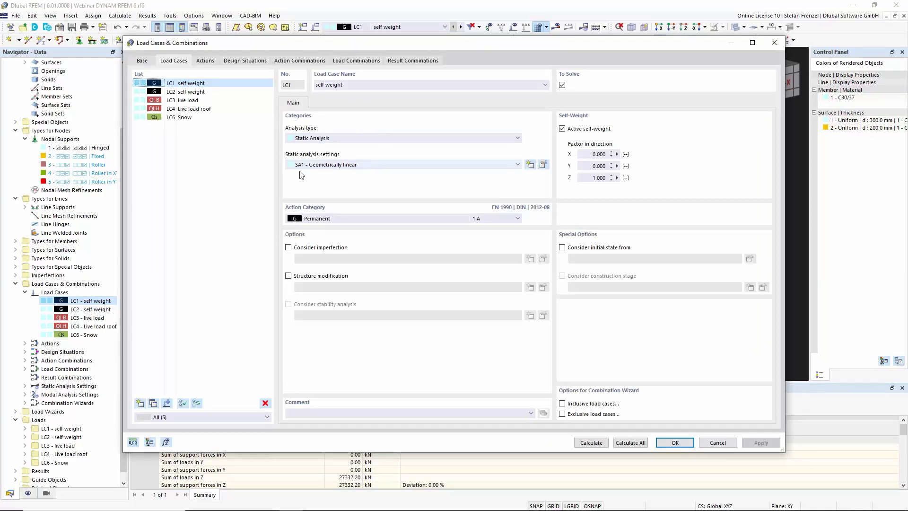
pyautogui.click(378, 140)
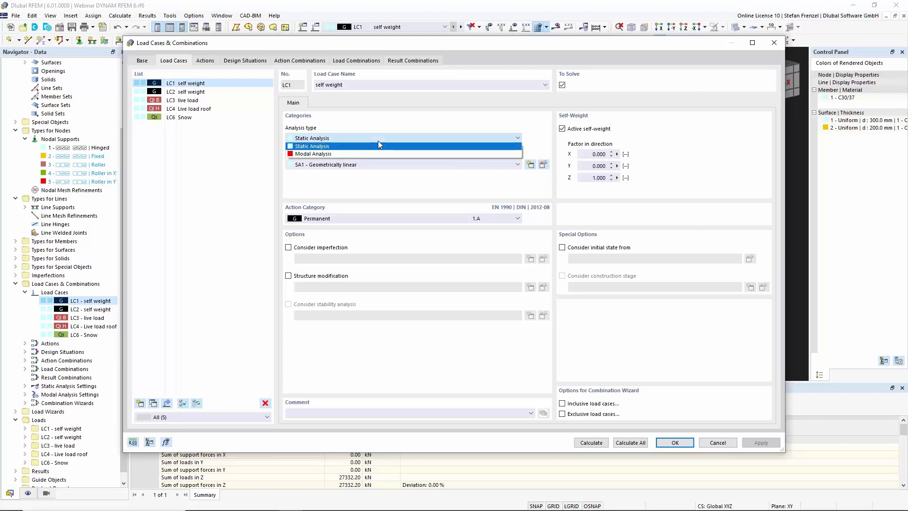
pyautogui.click(361, 154)
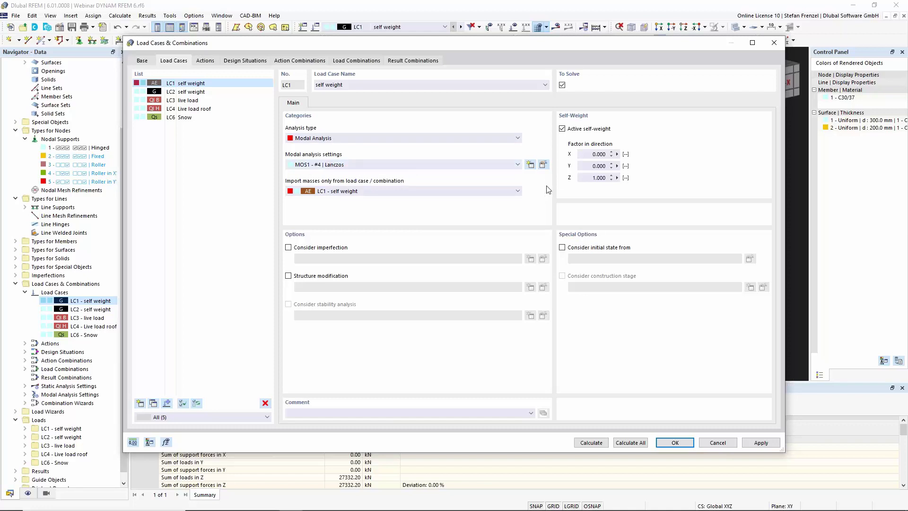
# - Try the automatic mode-count method based on maximum natural frequency in modal analysis settings MOS1, and return it to User-Defined
pyautogui.click(542, 165)
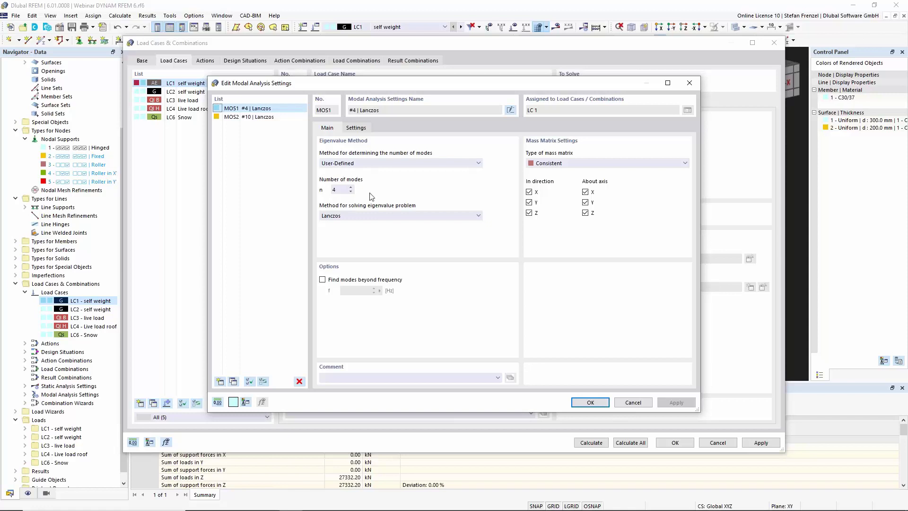
pyautogui.click(403, 164)
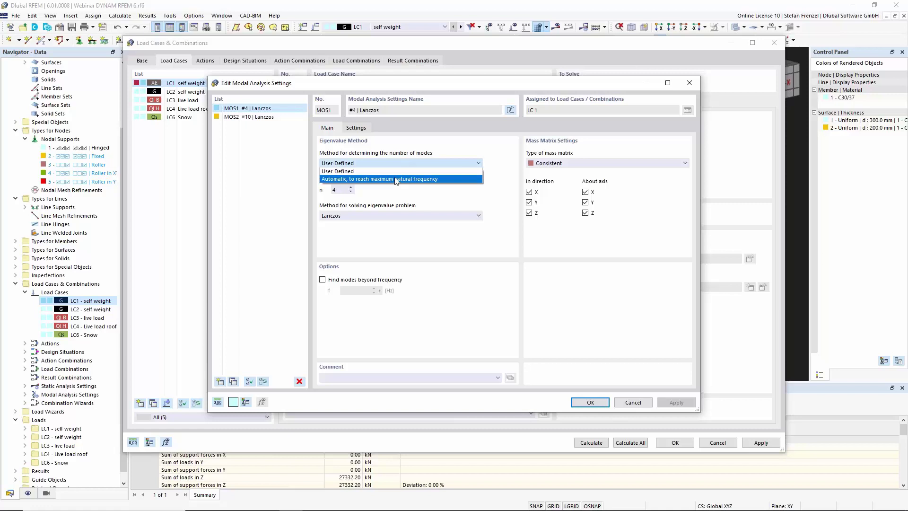
pyautogui.click(397, 179)
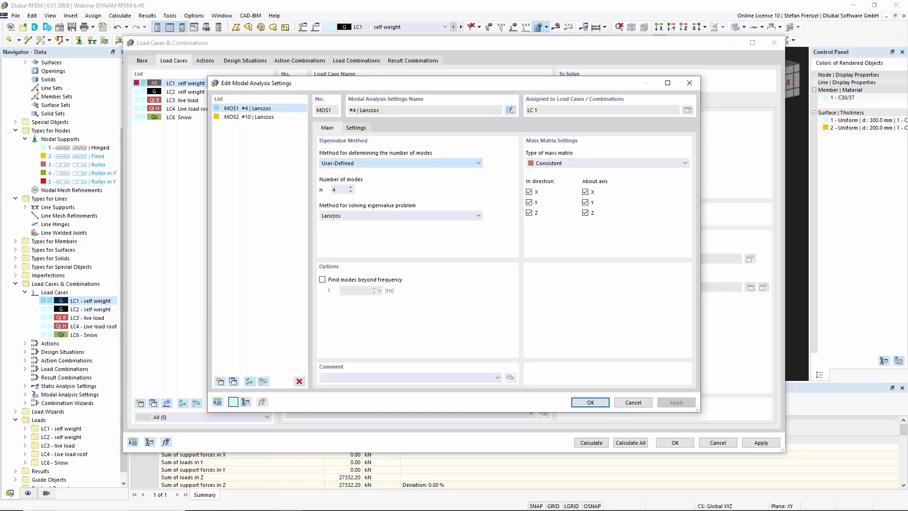
pyautogui.doubleClick(342, 191)
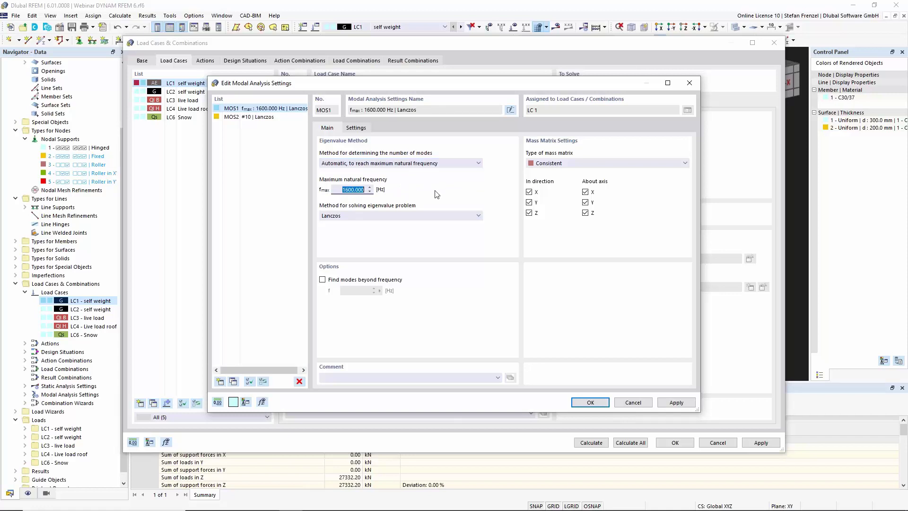
pyautogui.click(480, 163)
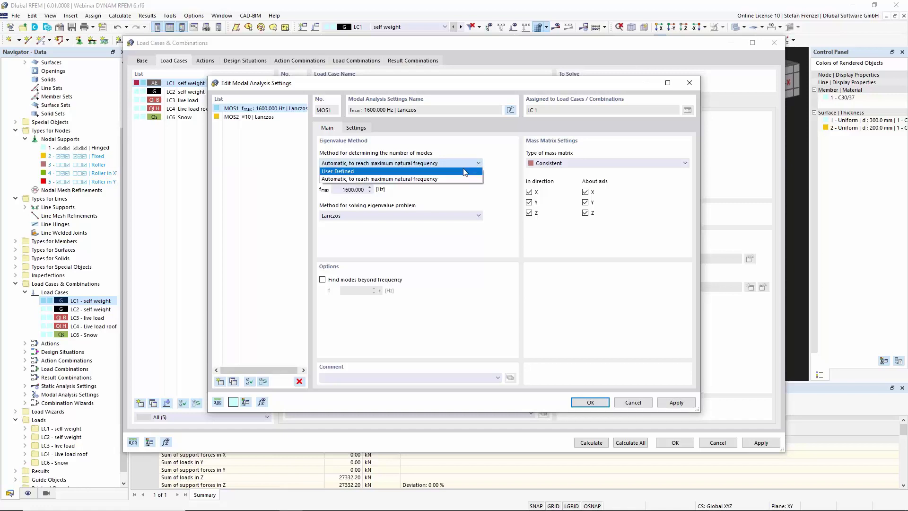
pyautogui.click(465, 172)
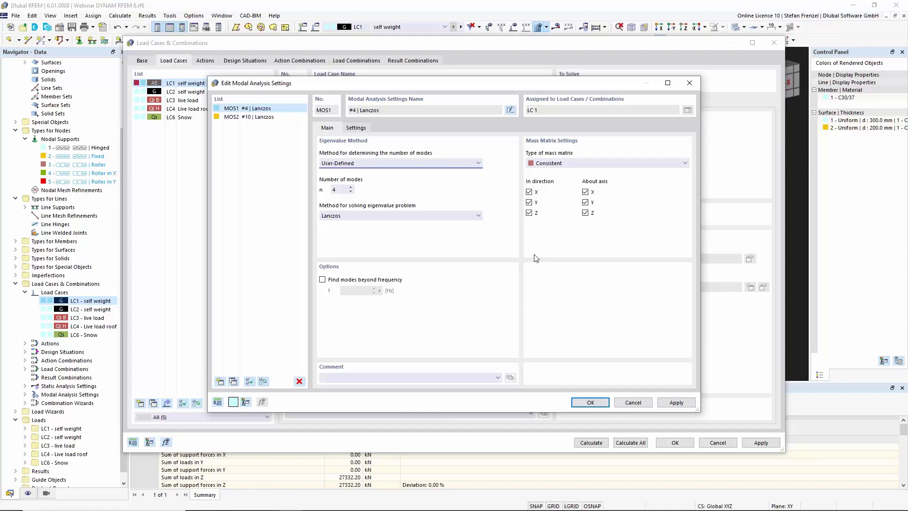
# - Check the mass conversion and mass neglect options of MOS1, and save the load case changes, allowing all existing results to be deleted
pyautogui.click(361, 128)
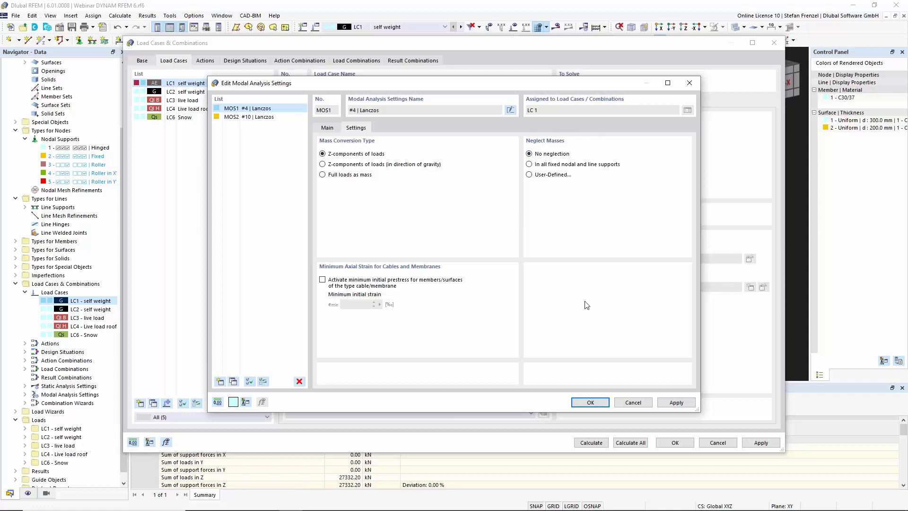
pyautogui.click(593, 406)
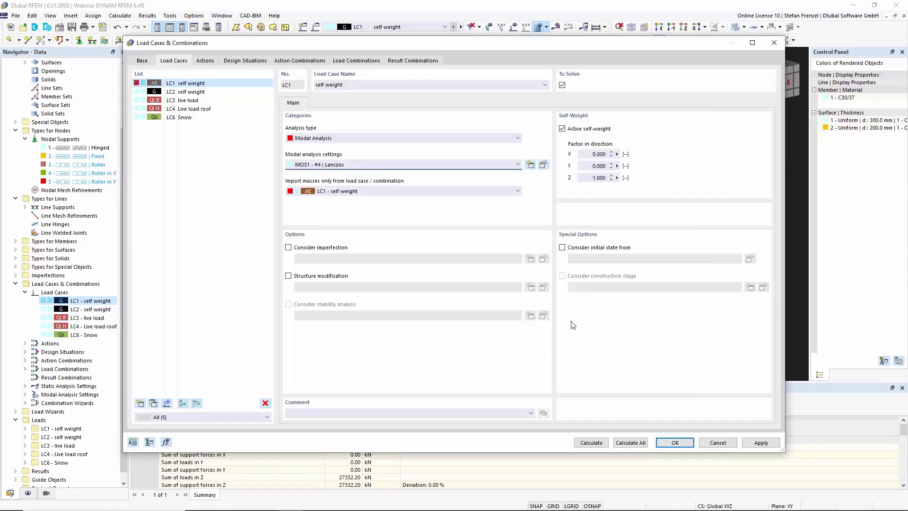
pyautogui.click(675, 447)
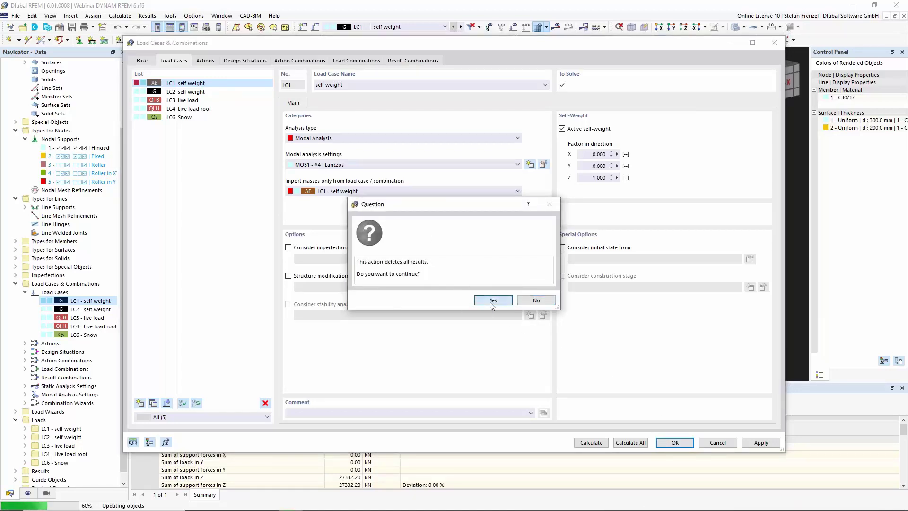
pyautogui.click(490, 301)
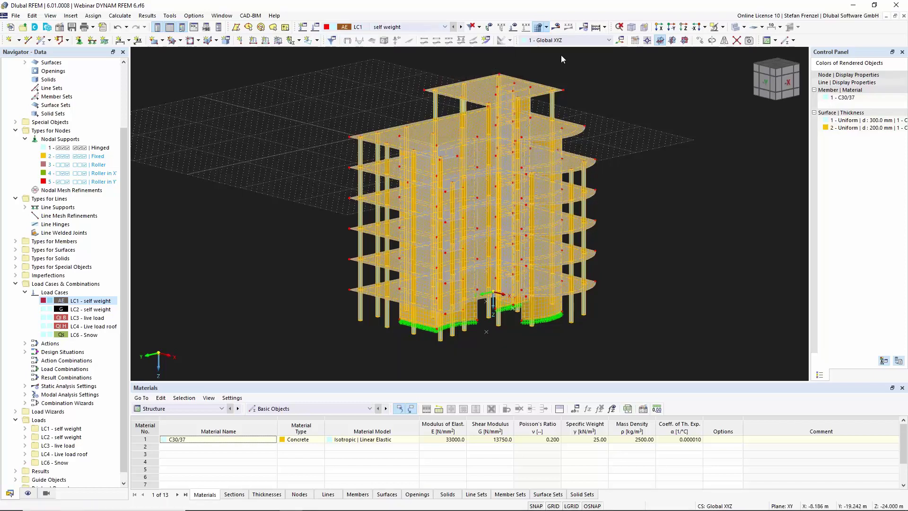
# - Calculate the LC1 modal analysis and view the building's first mode shape from the -Y side
pyautogui.click(554, 29)
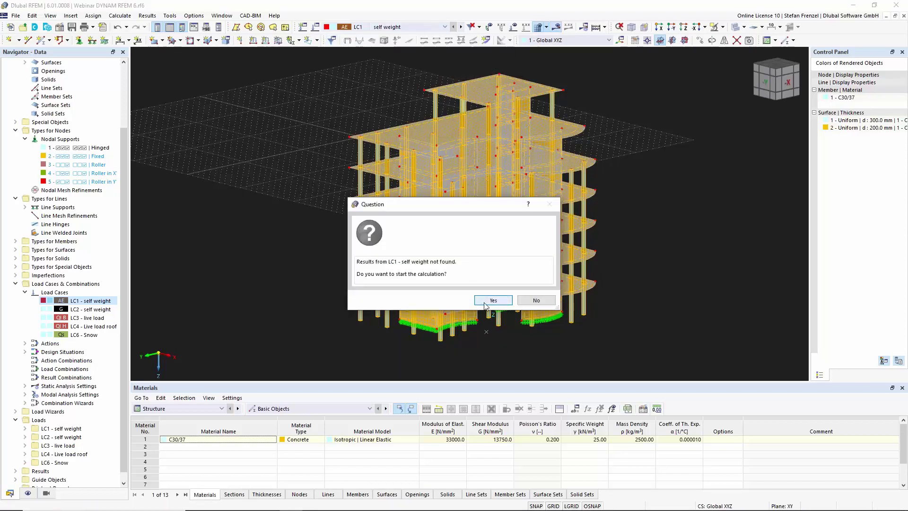
pyautogui.click(490, 300)
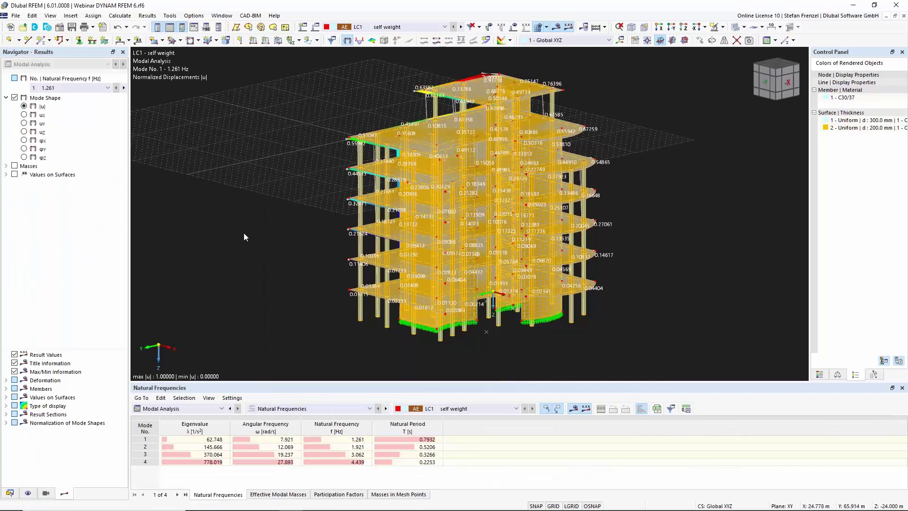
pyautogui.keyDown('ctrl'); pyautogui.moveTo(221, 226); pyautogui.dragTo(319, 180, button='middle'); pyautogui.keyUp('ctrl')
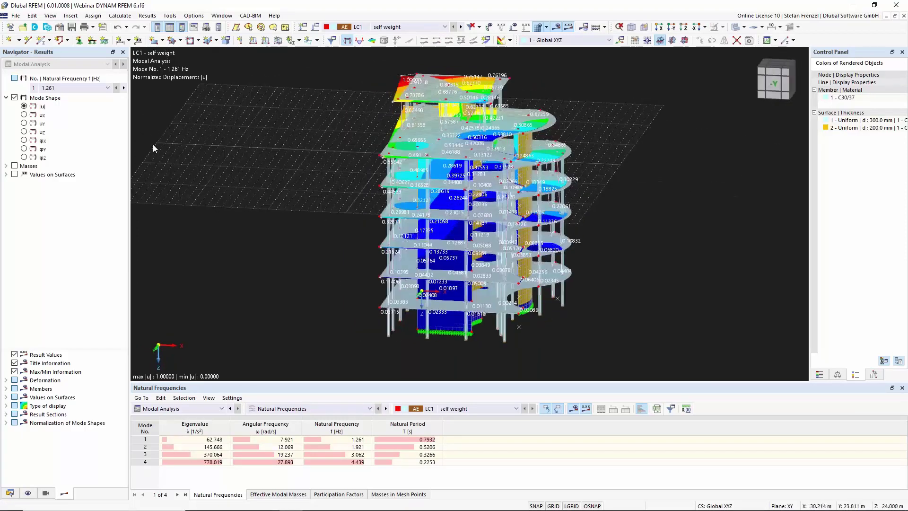
# - Display the mode shapes of the second and third natural frequencies on the model
pyautogui.click(77, 89)
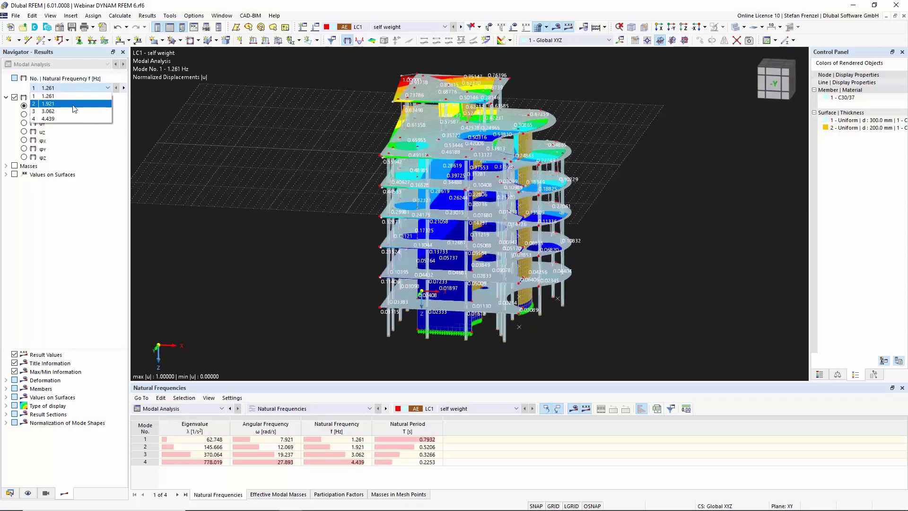
pyautogui.click(74, 105)
pyautogui.click(91, 89)
pyautogui.click(85, 112)
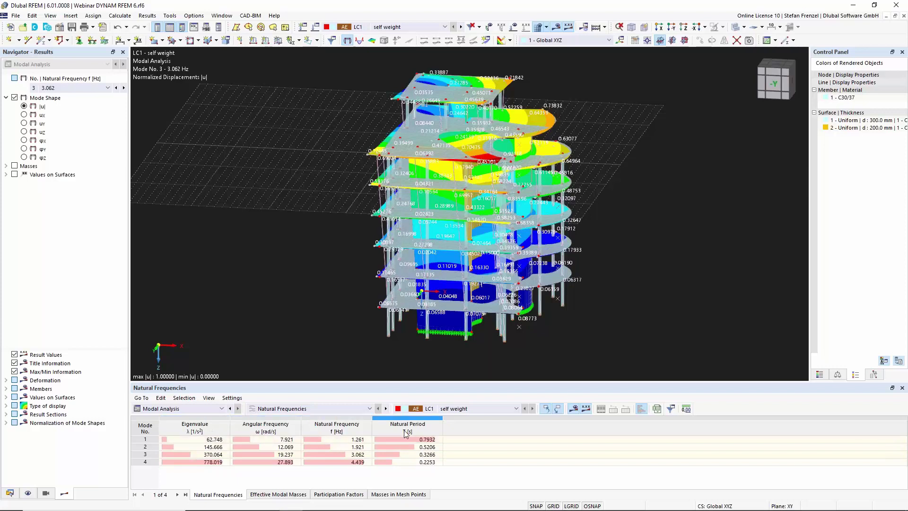
# - Examine the result tables for effective modal masses, participation factors and masses in mesh points
pyautogui.click(284, 494)
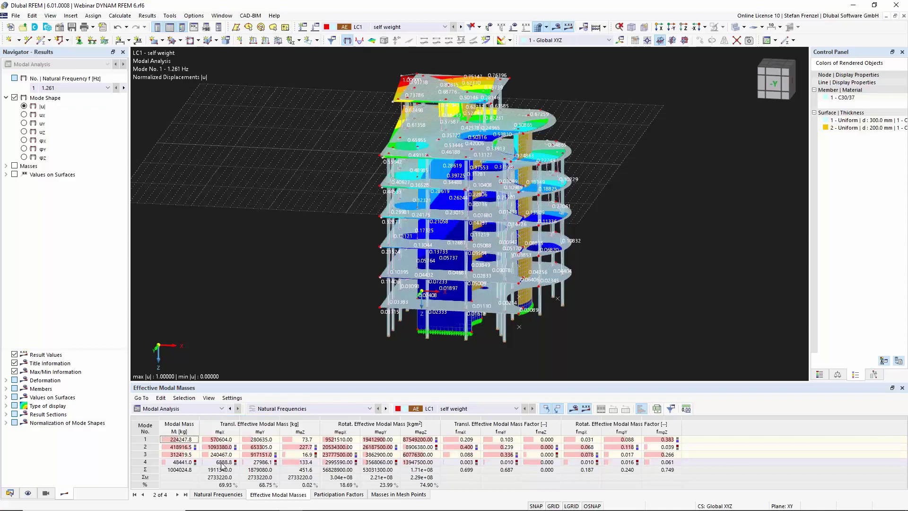
pyautogui.click(333, 495)
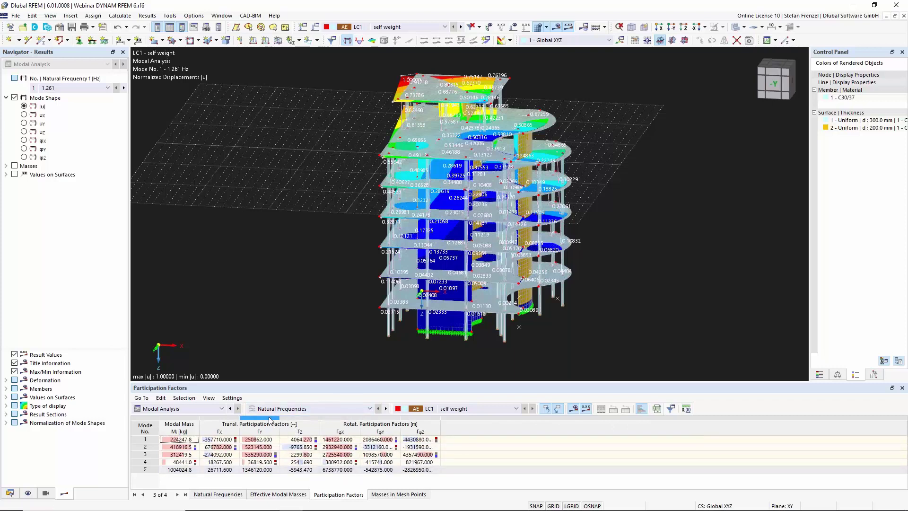
pyautogui.click(400, 494)
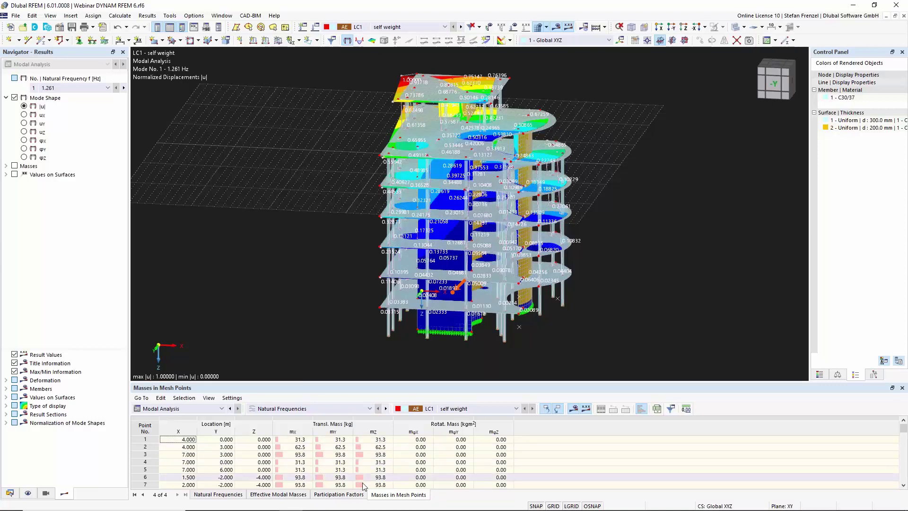
pyautogui.scroll(-4, 377, 453)
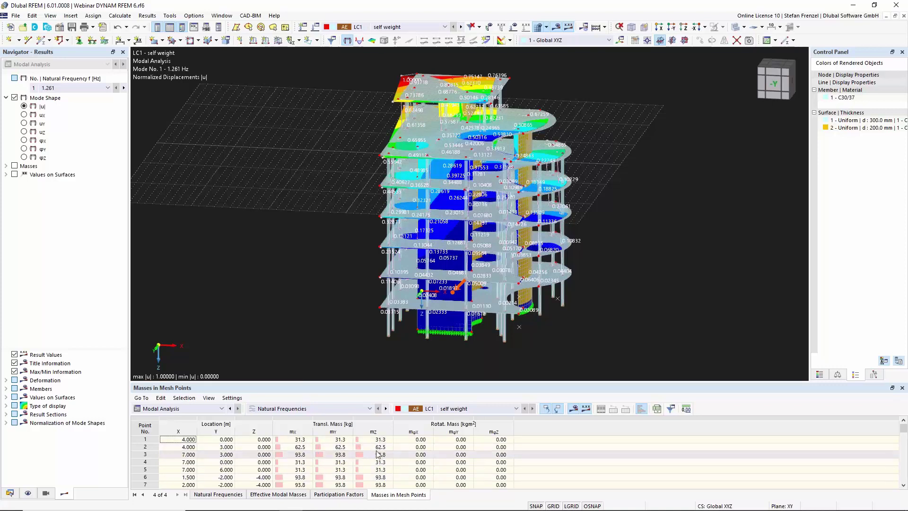
pyautogui.scroll(-6, 369, 455)
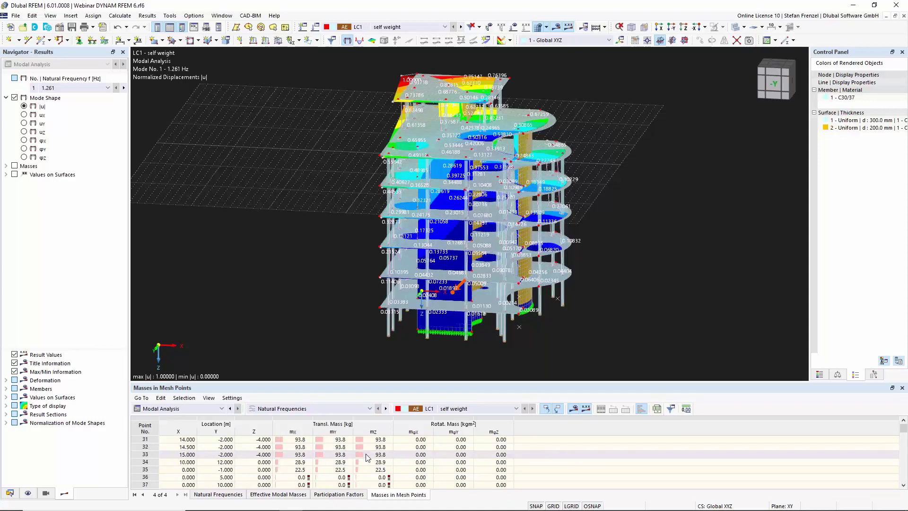
pyautogui.scroll(10, 365, 464)
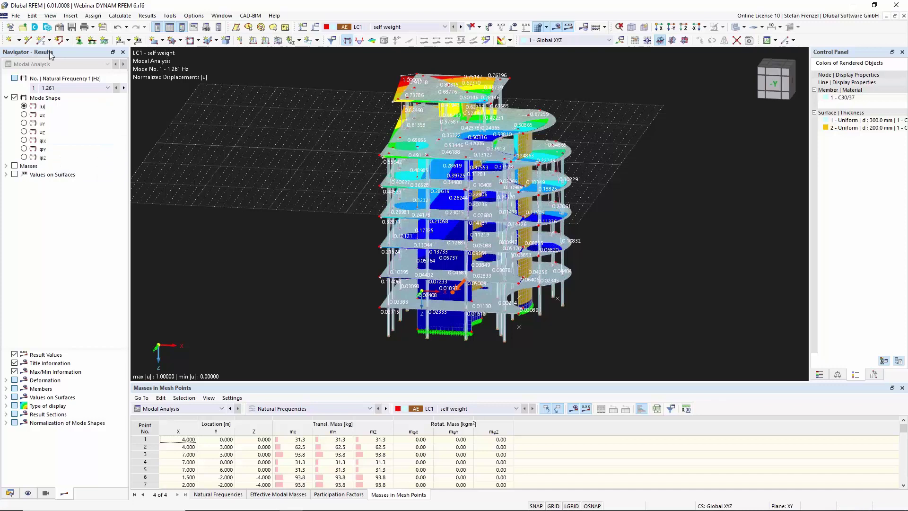
# - Display the translational masses in X on the building model in place of the mode shape
pyautogui.click(15, 168)
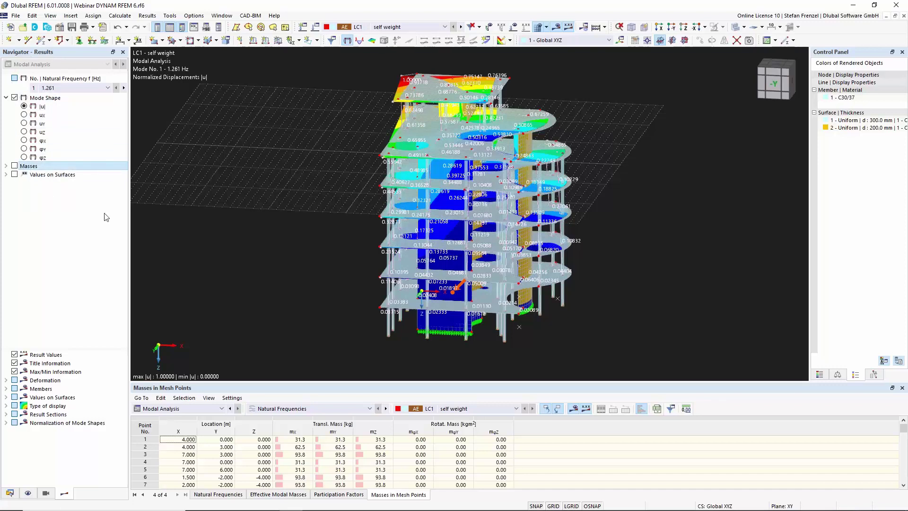
pyautogui.press('space')
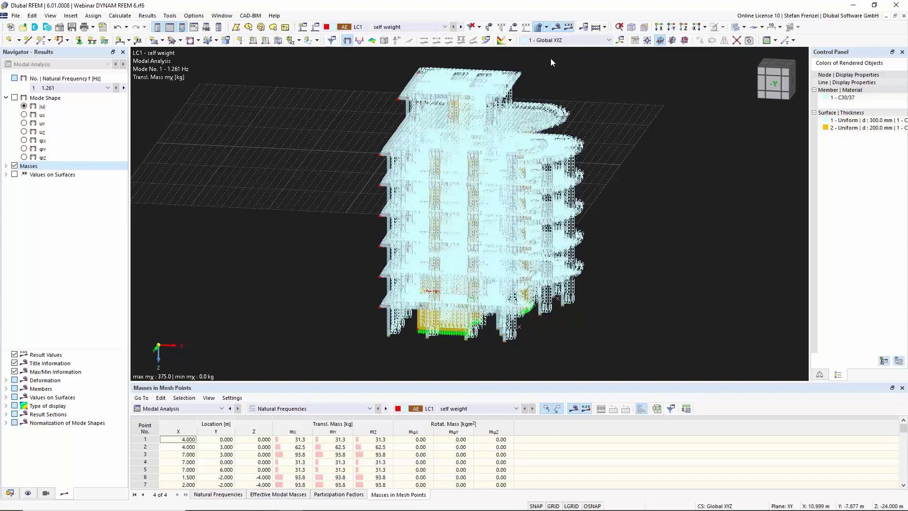
# - Examine the translational masses in X at the mesh points around the roof slab's front corner and its supporting columns
pyautogui.scroll(2, 436, 74)
pyautogui.scroll(2, 407, 98)
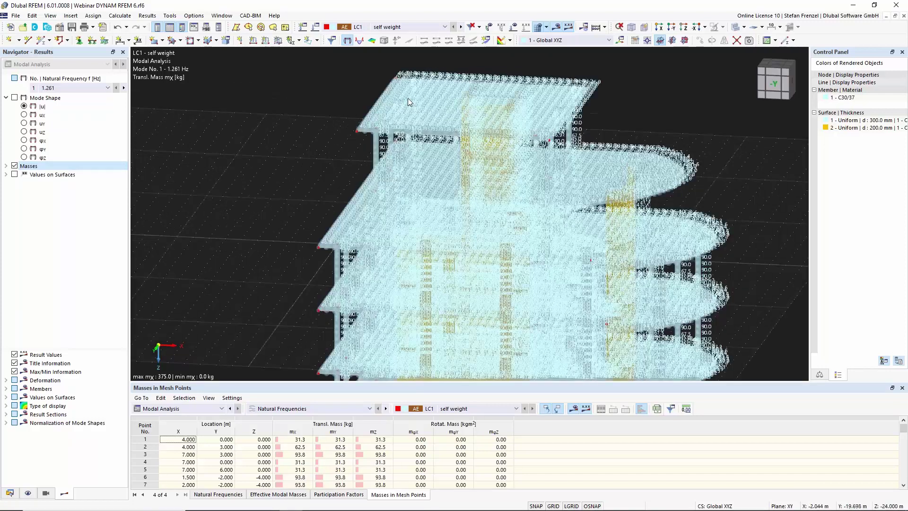
pyautogui.scroll(2, 357, 132)
pyautogui.scroll(4, 336, 146)
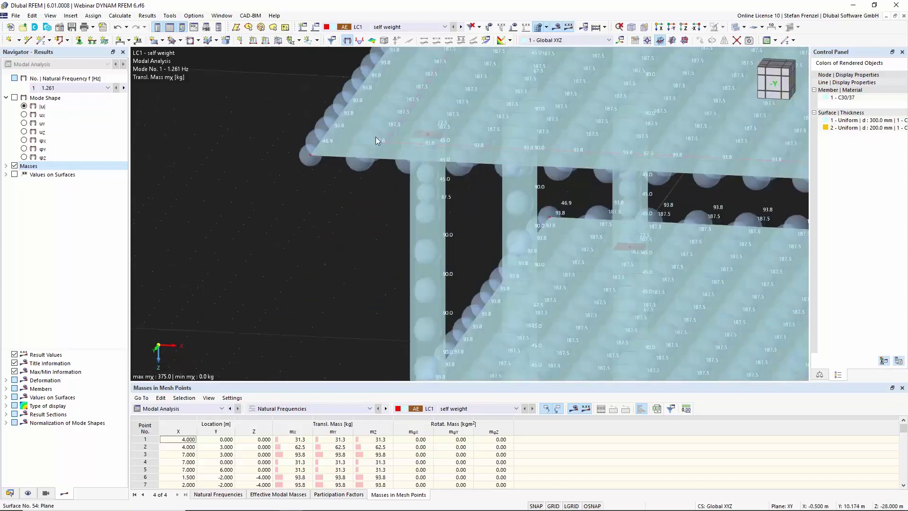
pyautogui.scroll(2, 376, 137)
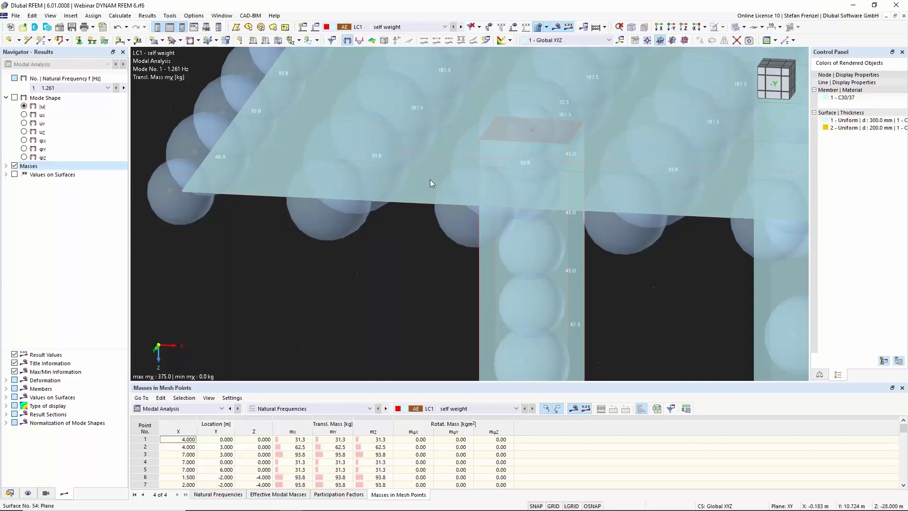
pyautogui.scroll(-2, 423, 173)
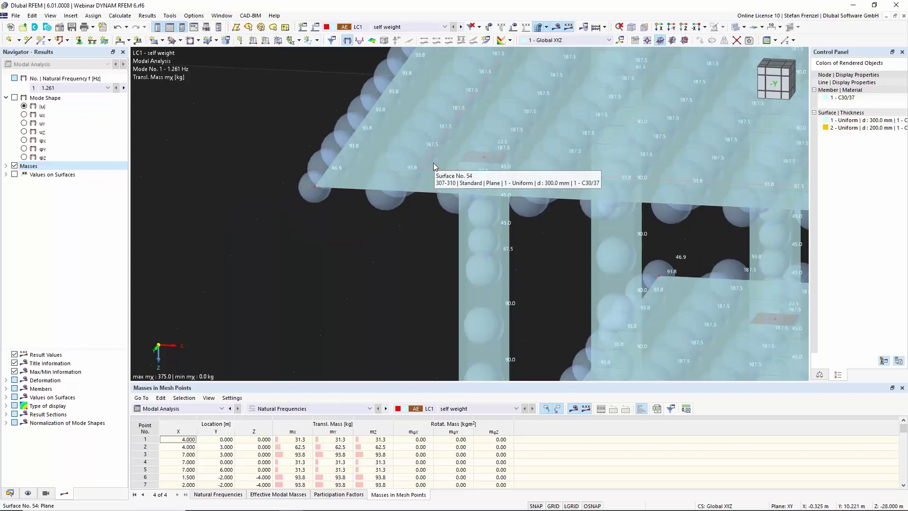
pyautogui.scroll(-3, 331, 220)
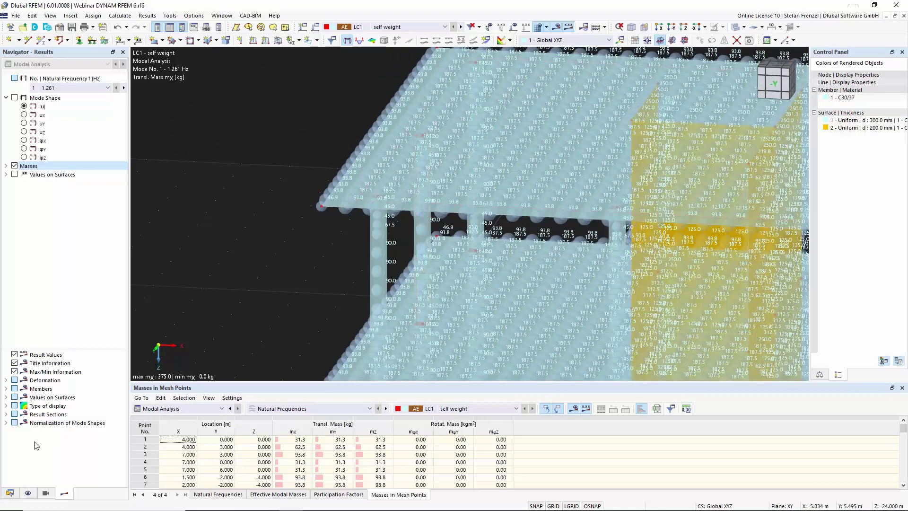
# - In LC1's modal analysis settings MOS1, set the neglect masses option to User-Defined
pyautogui.click(10, 494)
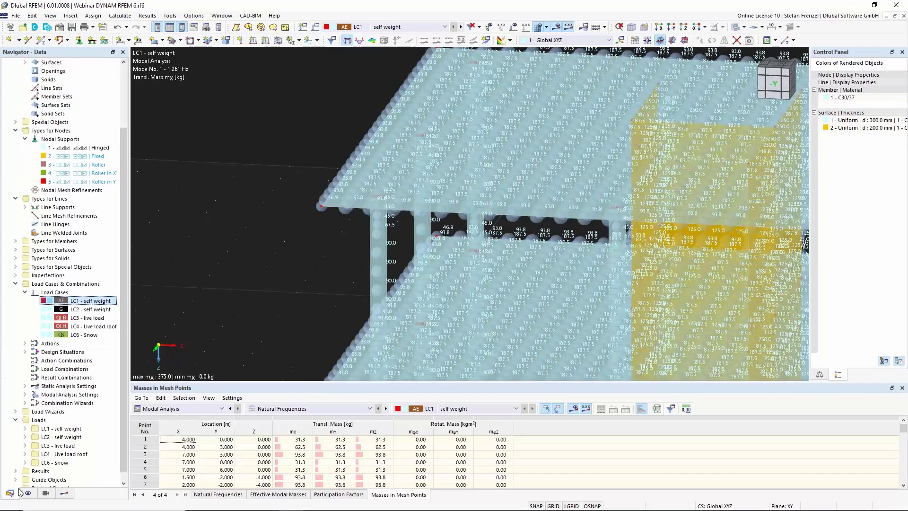
pyautogui.rightClick(101, 305)
pyautogui.click(113, 307)
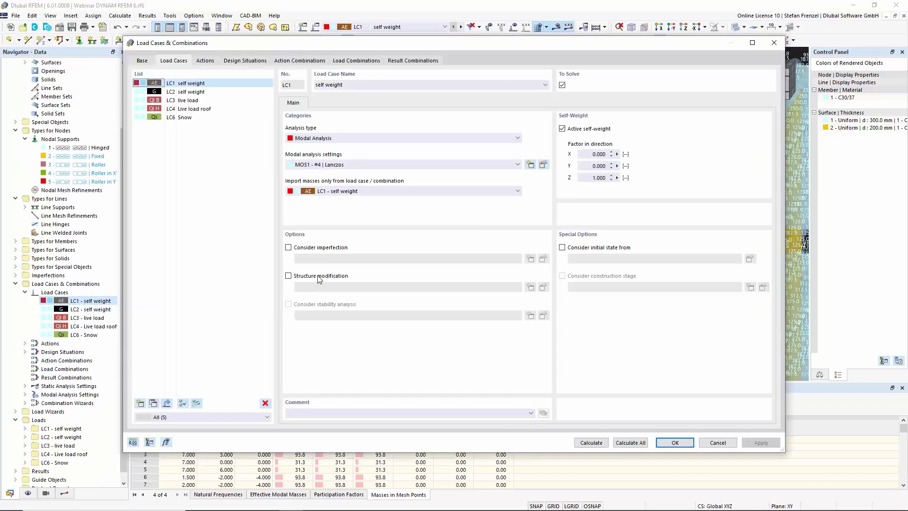
pyautogui.click(542, 165)
pyautogui.click(367, 128)
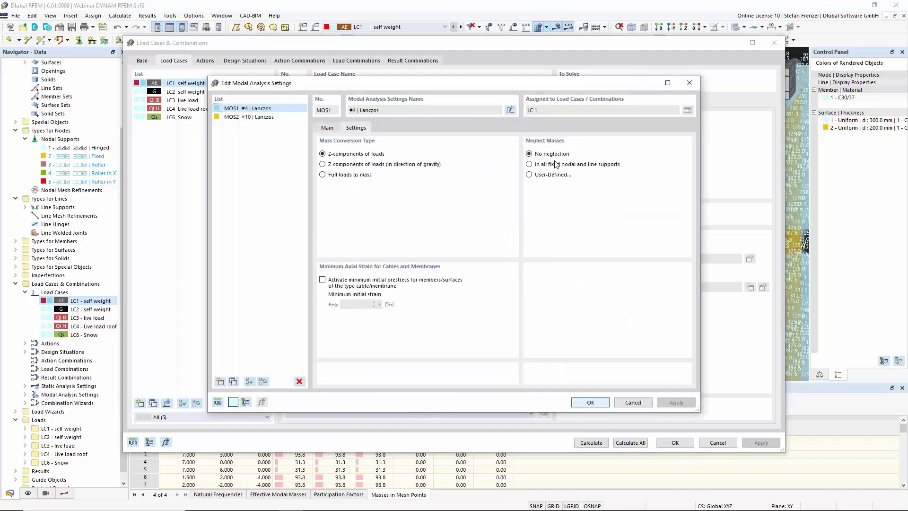
pyautogui.click(529, 175)
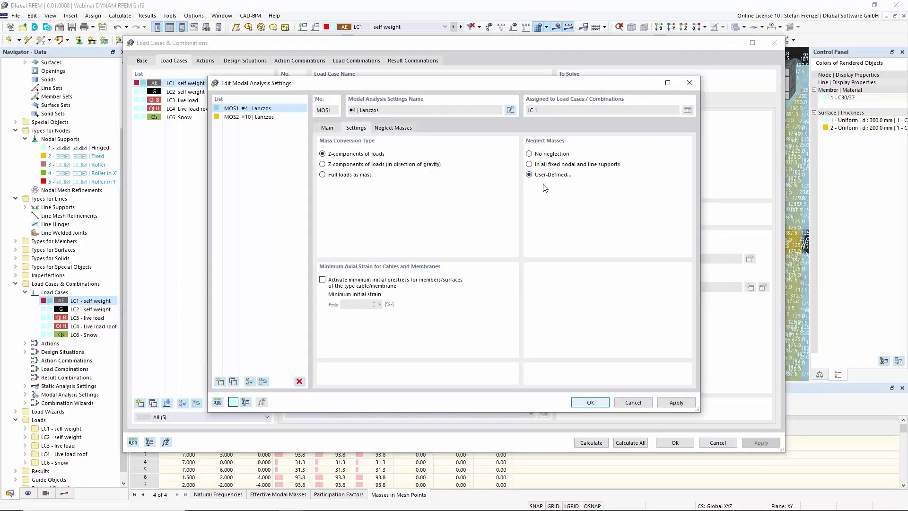
# - Neglect the masses of the roof slab, surface 54, in all directions and about all axes
pyautogui.click(392, 128)
pyautogui.click(385, 169)
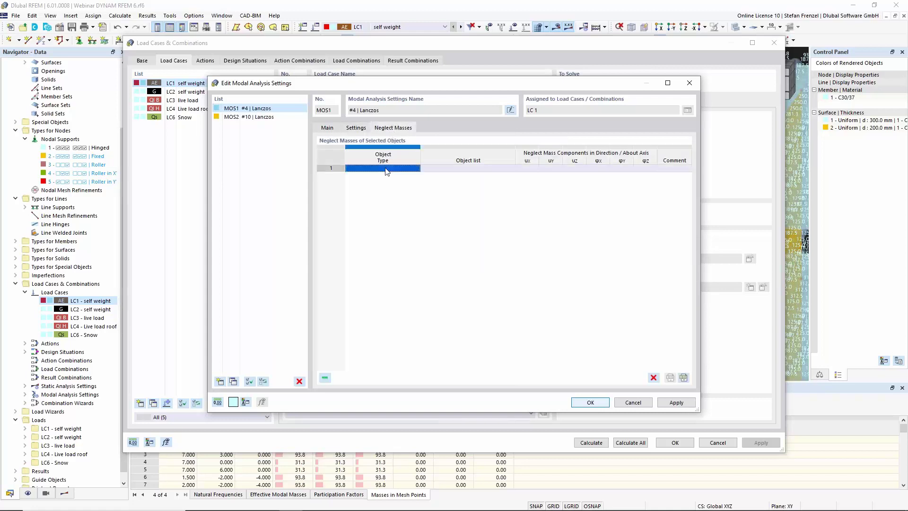
pyautogui.click(411, 169)
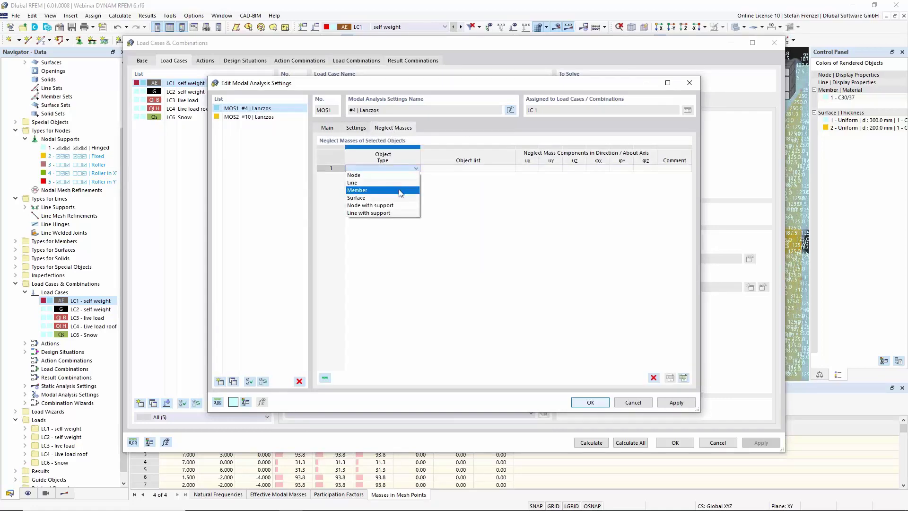
pyautogui.click(401, 193)
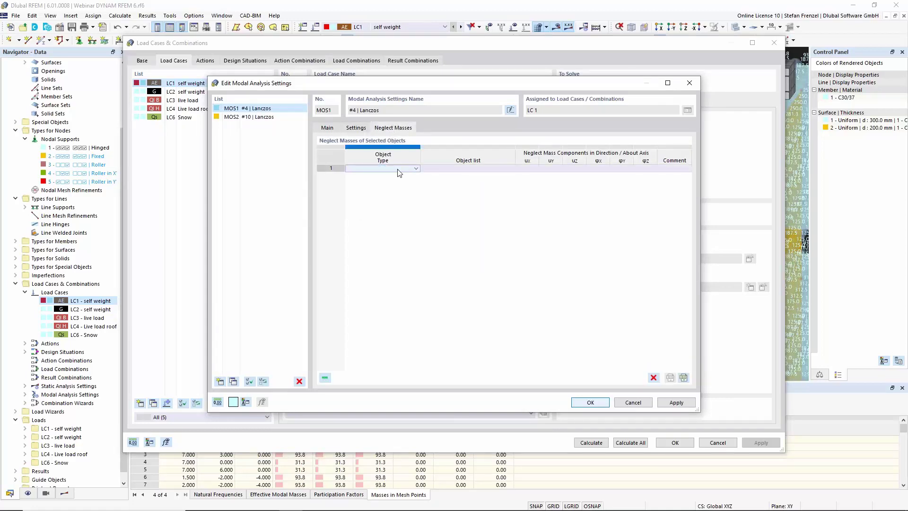
pyautogui.click(400, 170)
pyautogui.click(510, 169)
pyautogui.click(510, 168)
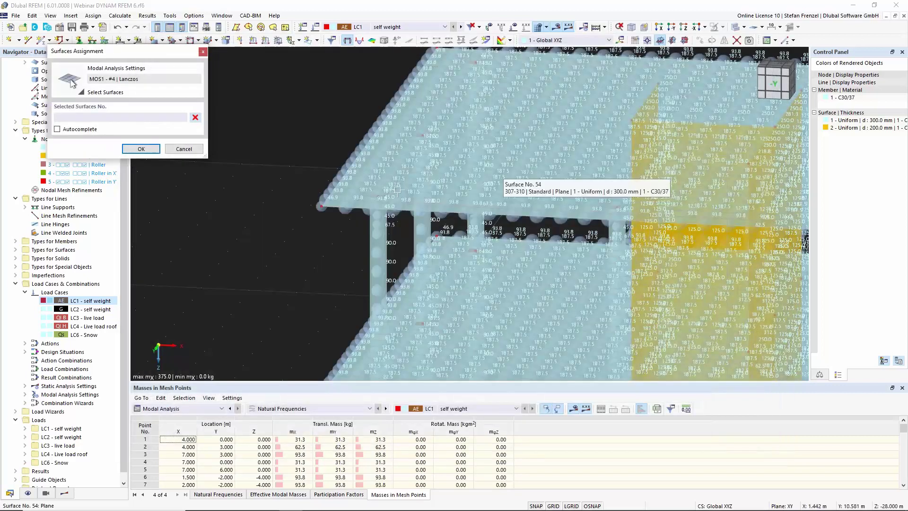
pyautogui.click(394, 166)
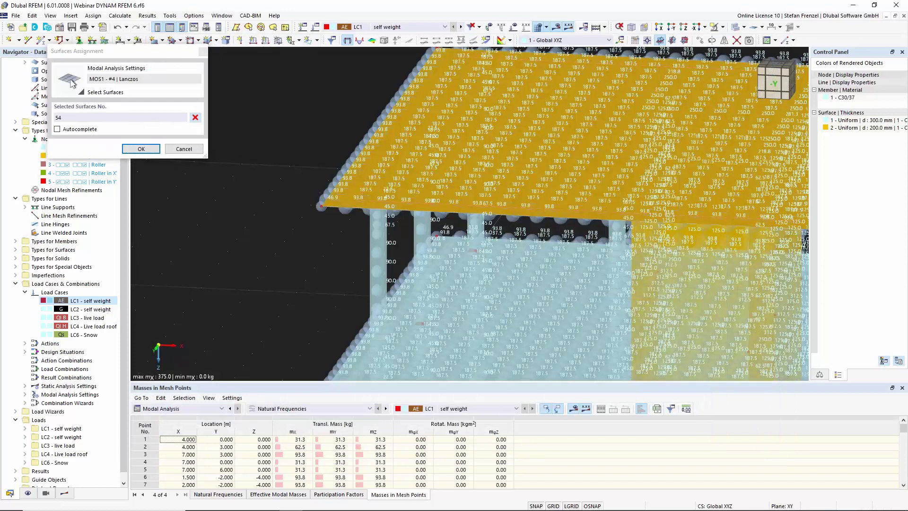
pyautogui.click(141, 149)
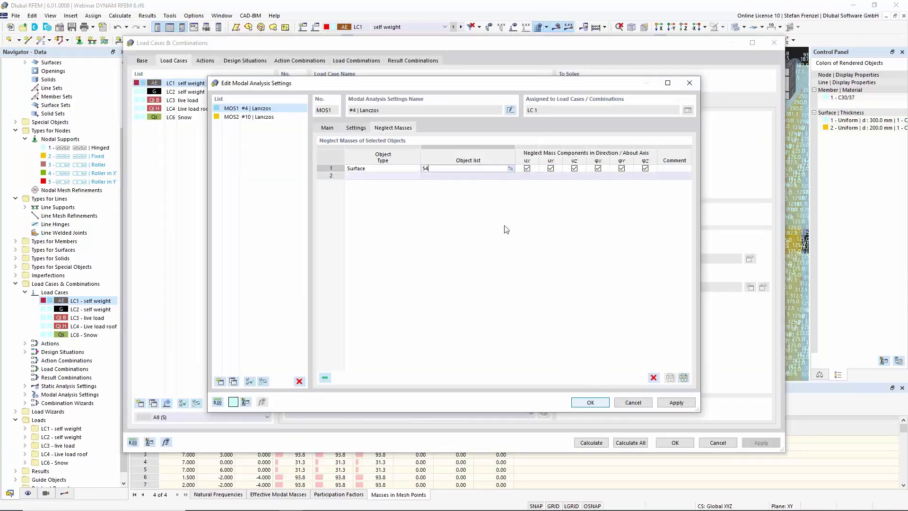
# - Accept the modified modal analysis settings with deletion of the existing results and recalculate the LC1 load case
pyautogui.click(582, 402)
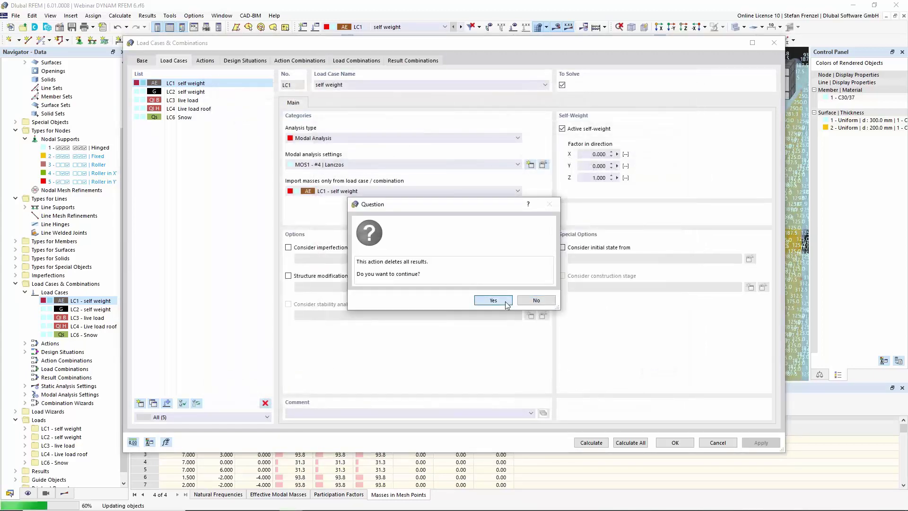
pyautogui.click(505, 301)
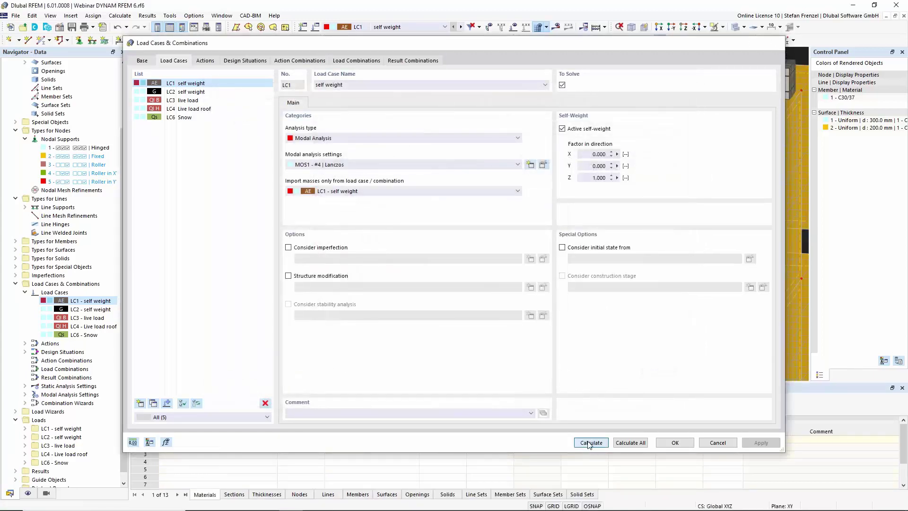
pyautogui.click(591, 442)
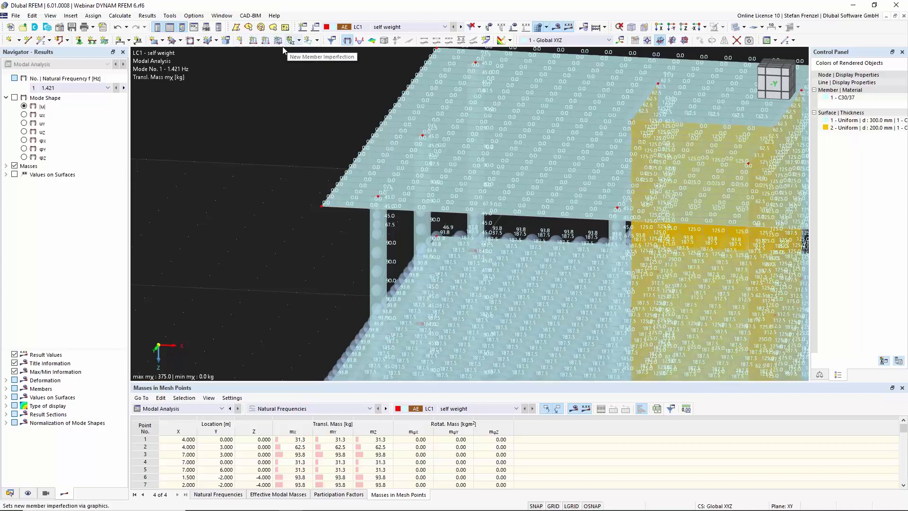
# - Add a 20 t nodal load of type Mass in LC1 to node 237 on the slab below the roof, discarding the results
pyautogui.click(240, 40)
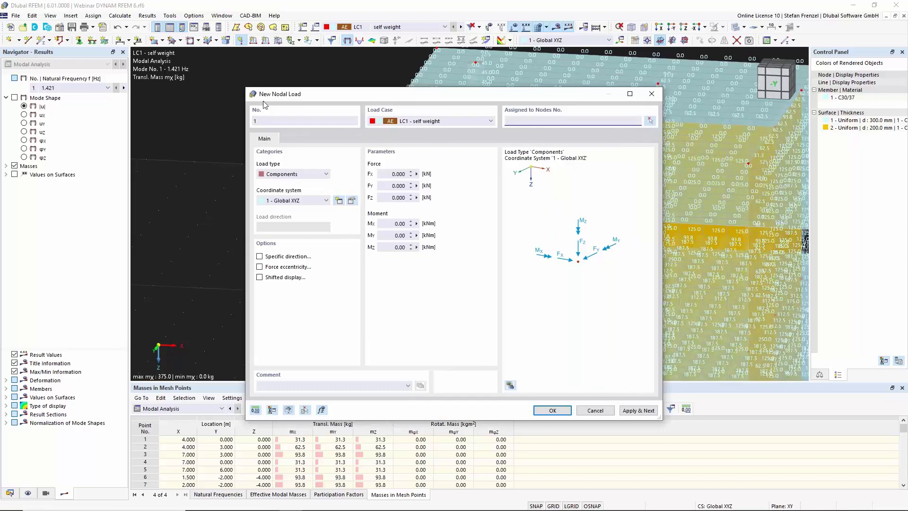
pyautogui.click(330, 176)
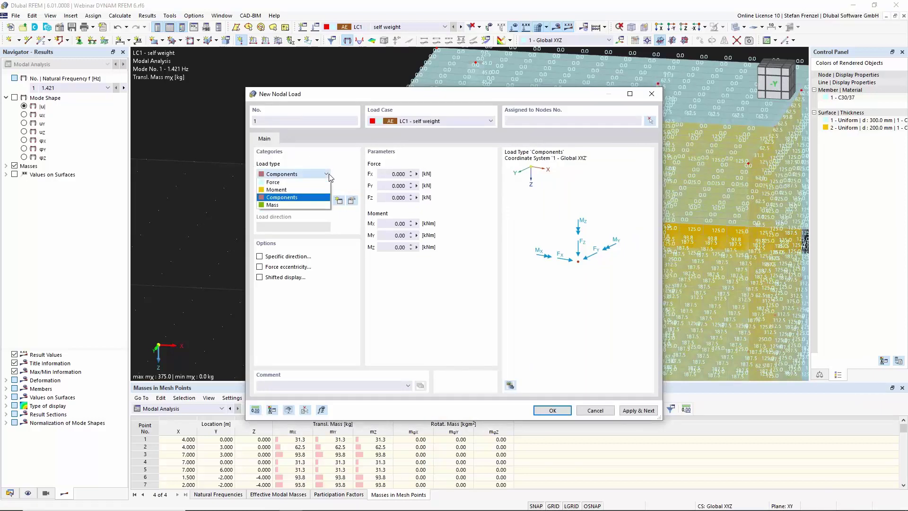
pyautogui.click(299, 205)
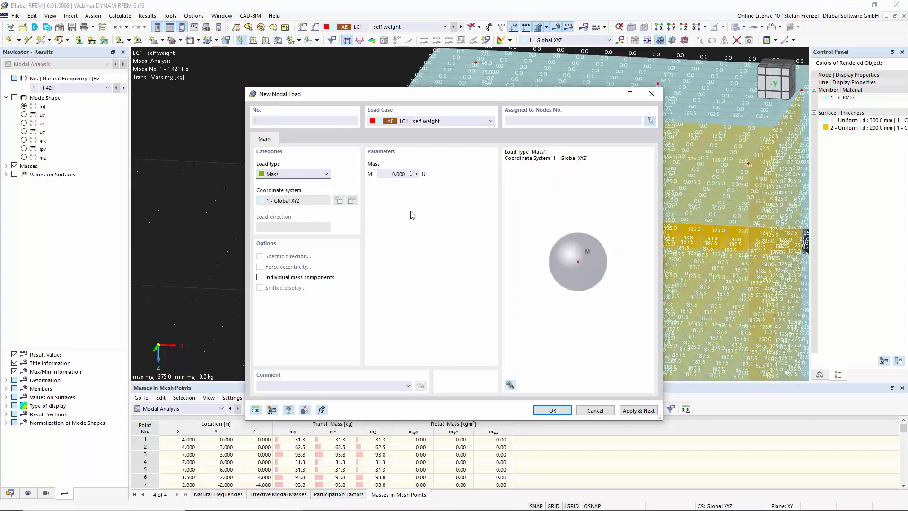
pyautogui.click(399, 174)
pyautogui.doubleClick(390, 175)
pyautogui.write('20')
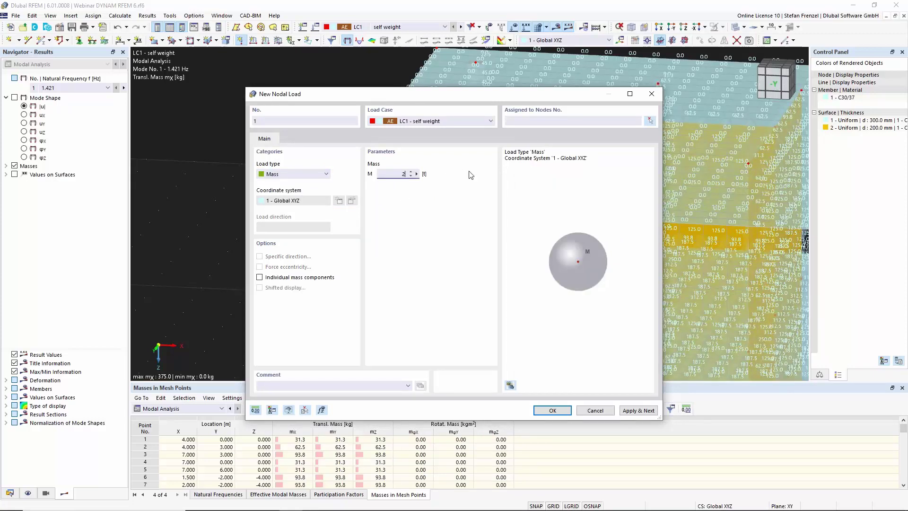
pyautogui.click(552, 410)
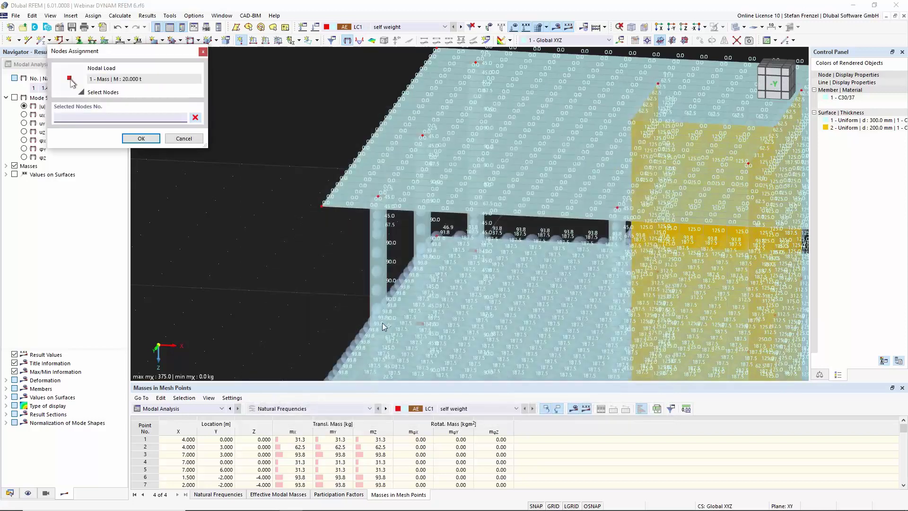
pyautogui.click(422, 324)
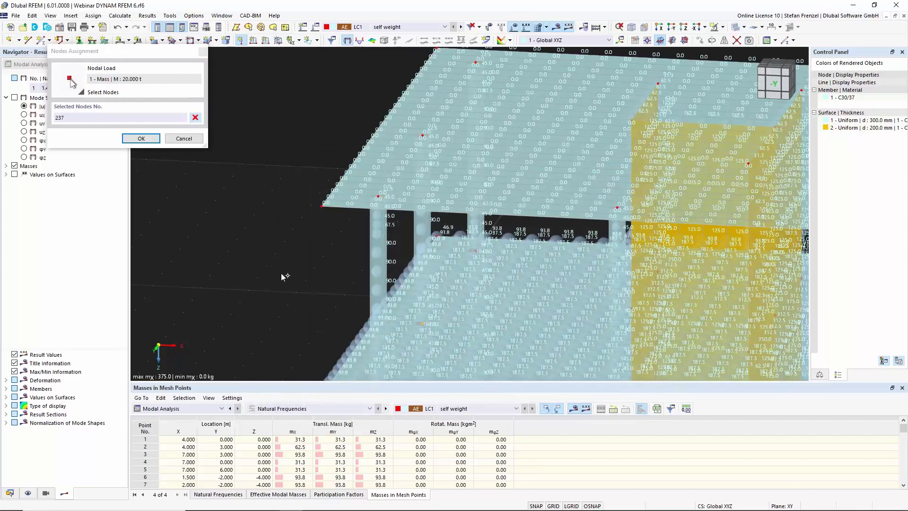
pyautogui.click(140, 139)
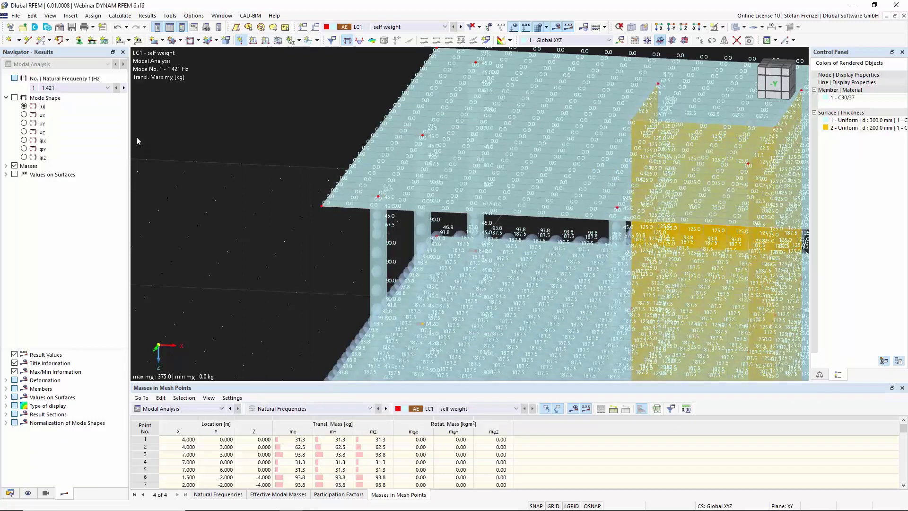
pyautogui.click(493, 300)
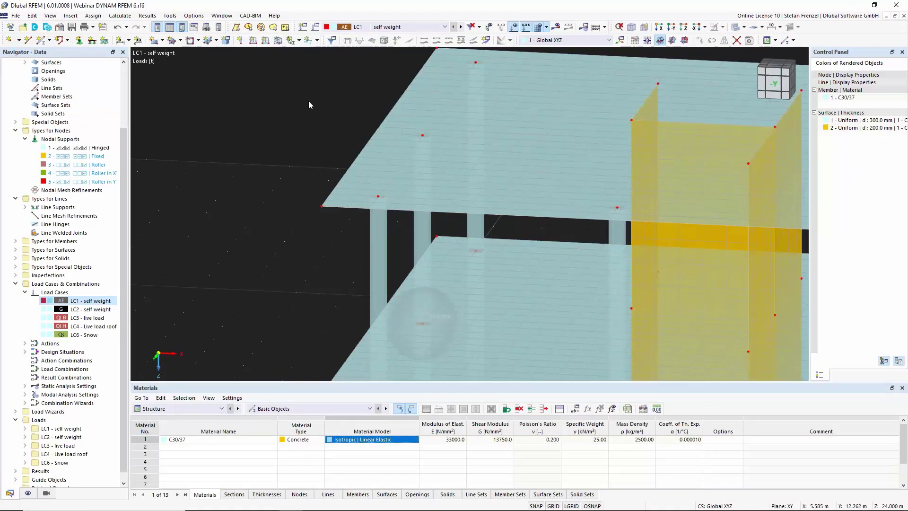
# - Select the 20 t nodal mass on the slab below the roof and delete it from LC1
pyautogui.scroll(-3, 308, 101)
pyautogui.scroll(6, 313, 208)
pyautogui.click(438, 125)
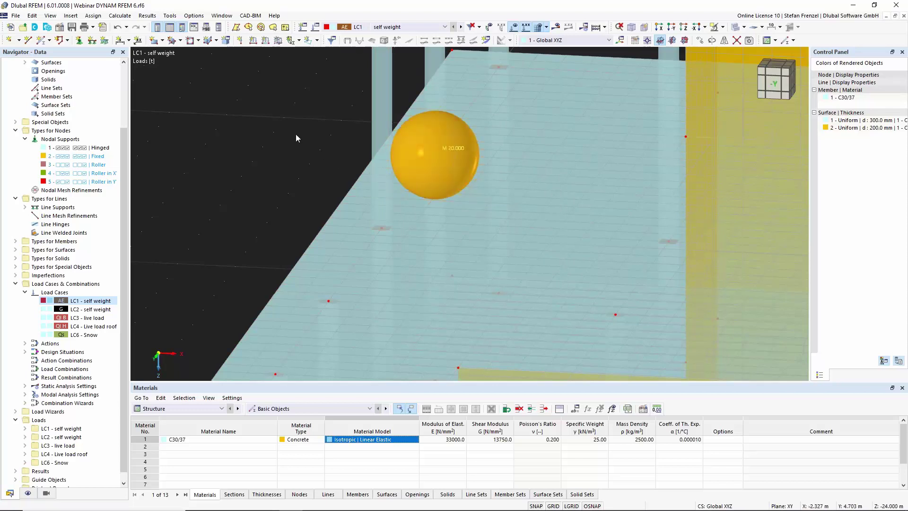
pyautogui.scroll(-5, 296, 134)
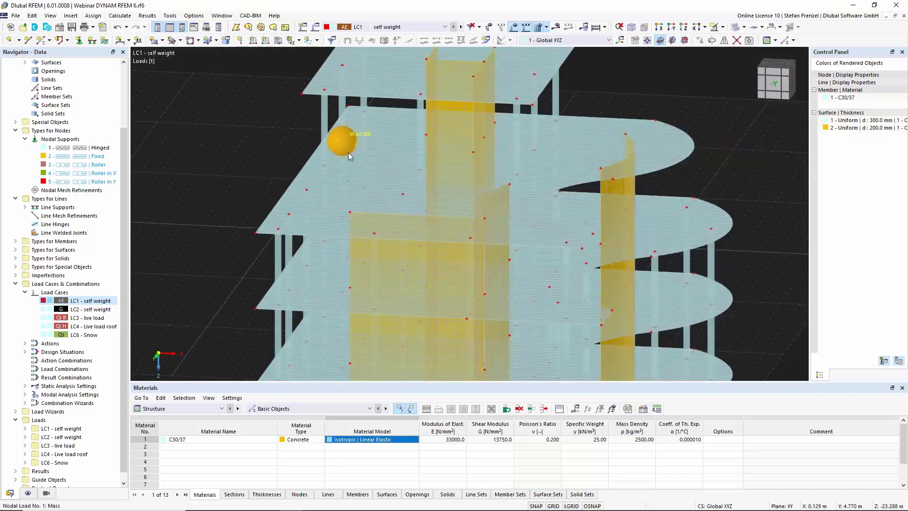
pyautogui.moveTo(345, 150)
pyautogui.press('Delete')
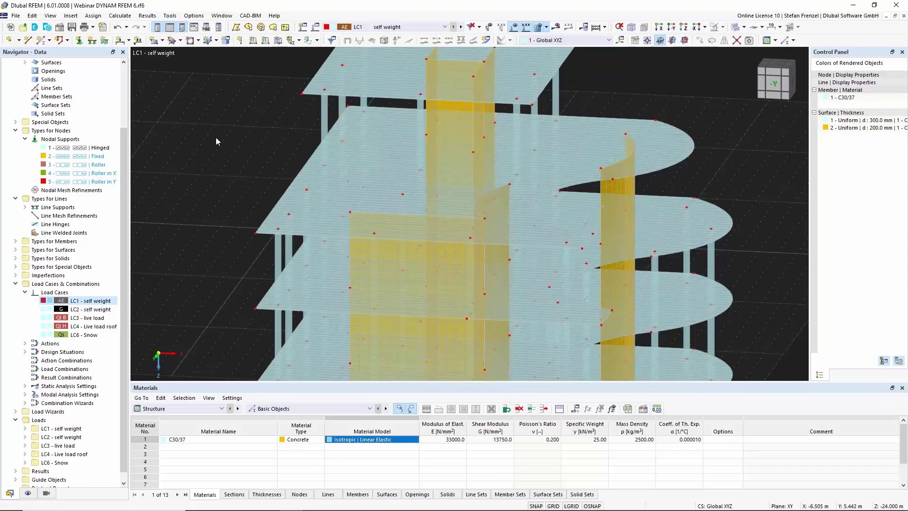
pyautogui.scroll(-5, 216, 137)
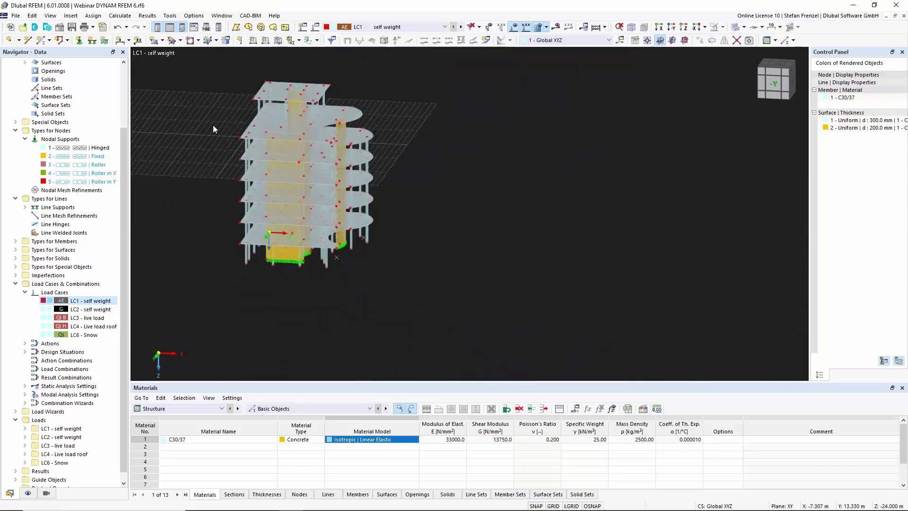
pyautogui.scroll(2, 200, 124)
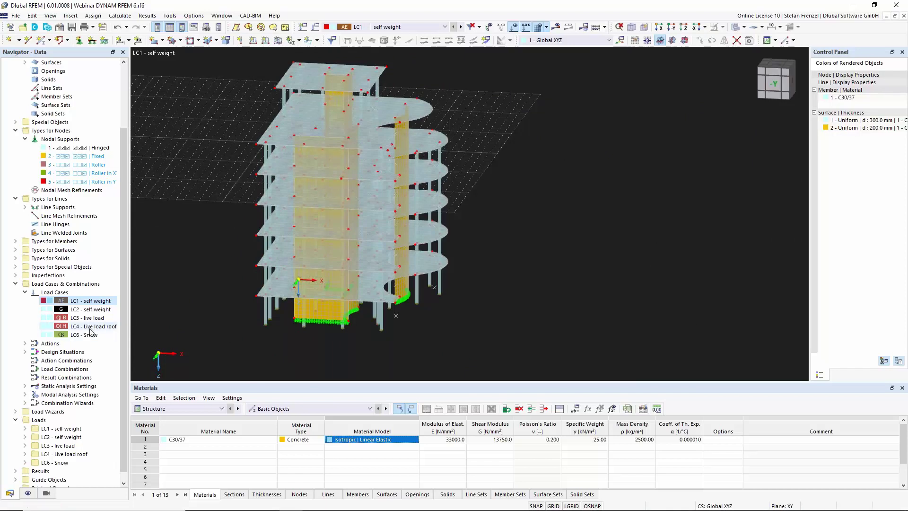
# - In the MOS1 modal analysis settings, switch off mass neglection with No neglection and set the number of modes to 12
pyautogui.click(25, 395)
pyautogui.rightClick(68, 406)
pyautogui.click(87, 275)
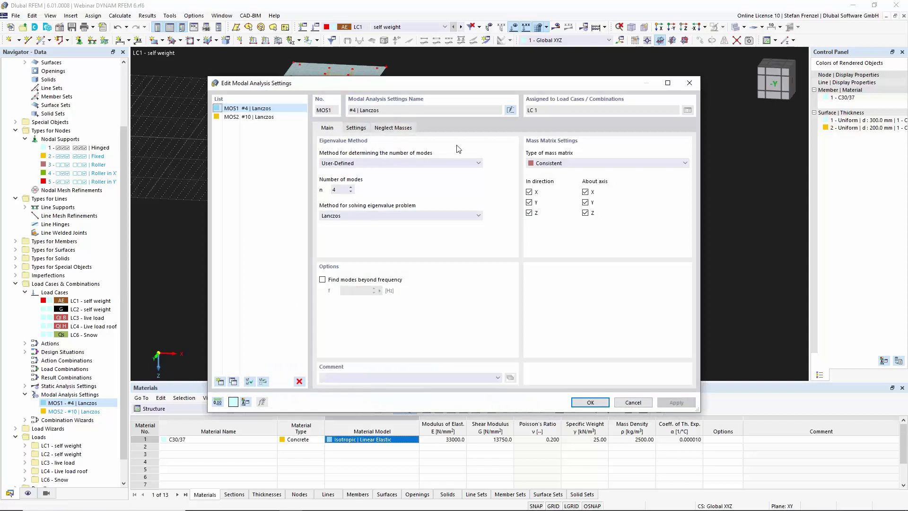
pyautogui.click(360, 130)
pyautogui.click(530, 155)
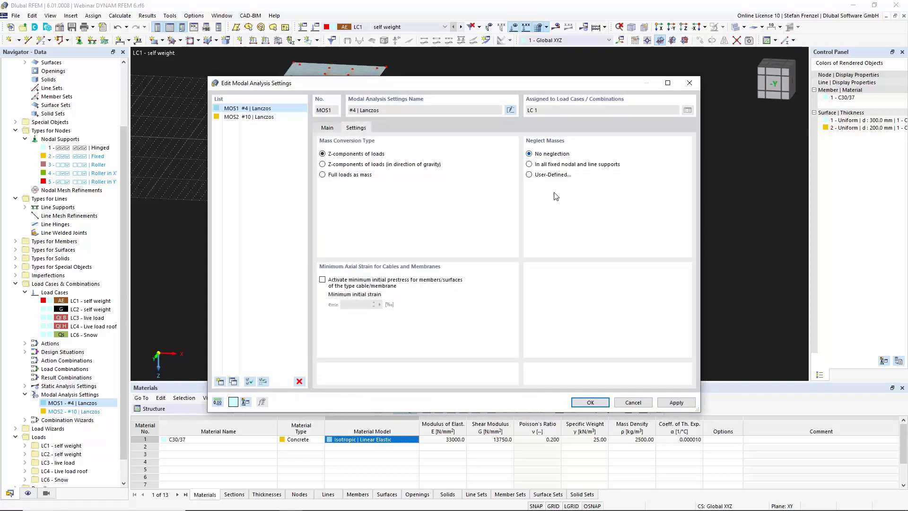
pyautogui.click(326, 129)
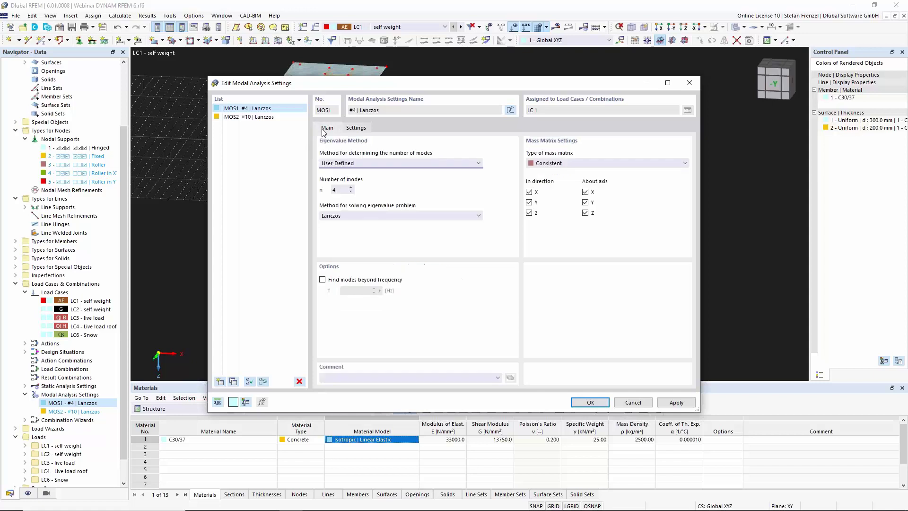
pyautogui.click(343, 189)
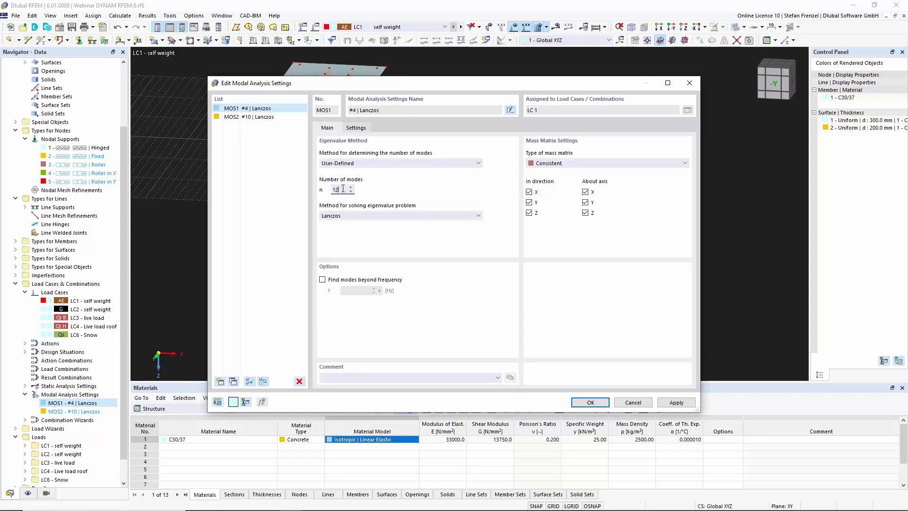
pyautogui.write('12')
# - Set a Diagonal mass matrix acting only in directions X and Y, without rotation about any axis, and accept the MOS1 settings
pyautogui.click(574, 163)
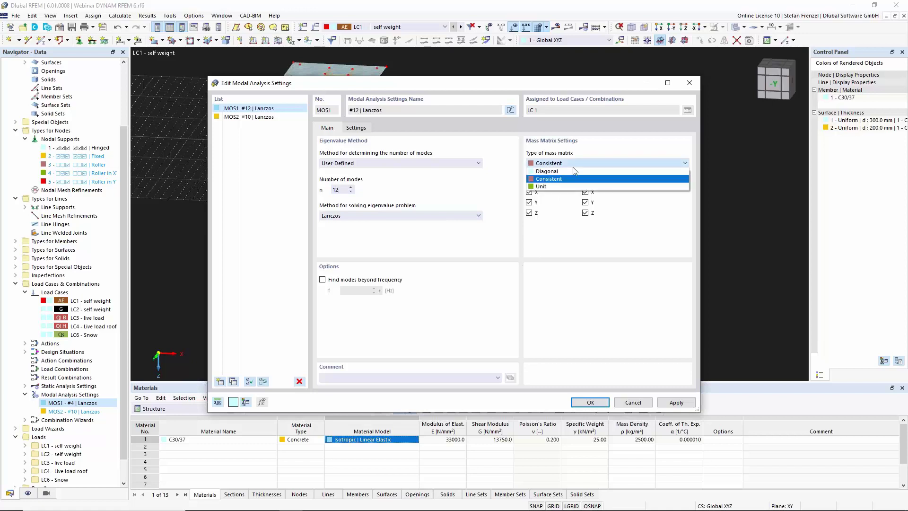
pyautogui.click(573, 171)
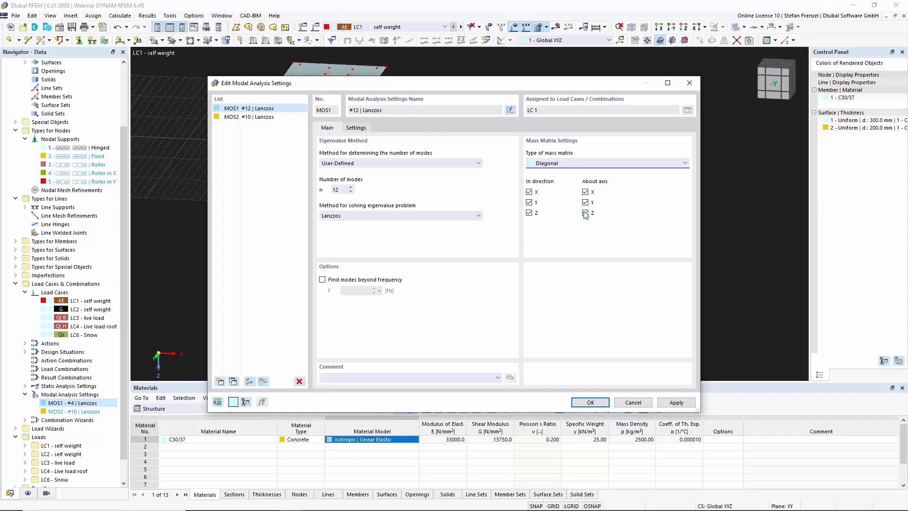
pyautogui.click(585, 192)
pyautogui.click(586, 212)
pyautogui.click(530, 213)
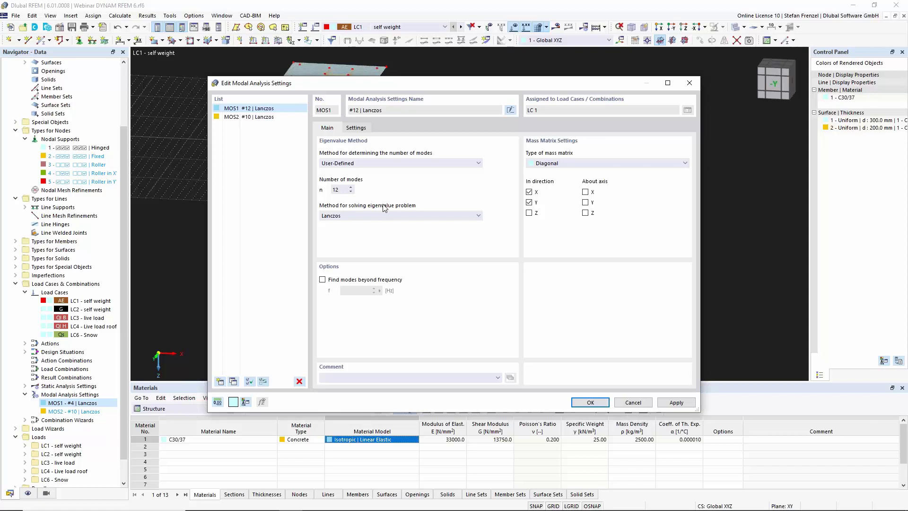
pyautogui.click(590, 402)
# - Change load case LC1 to Static Analysis with the Permanent action category, acknowledging the deletion of the seismic action
pyautogui.scroll(-2, 515, 263)
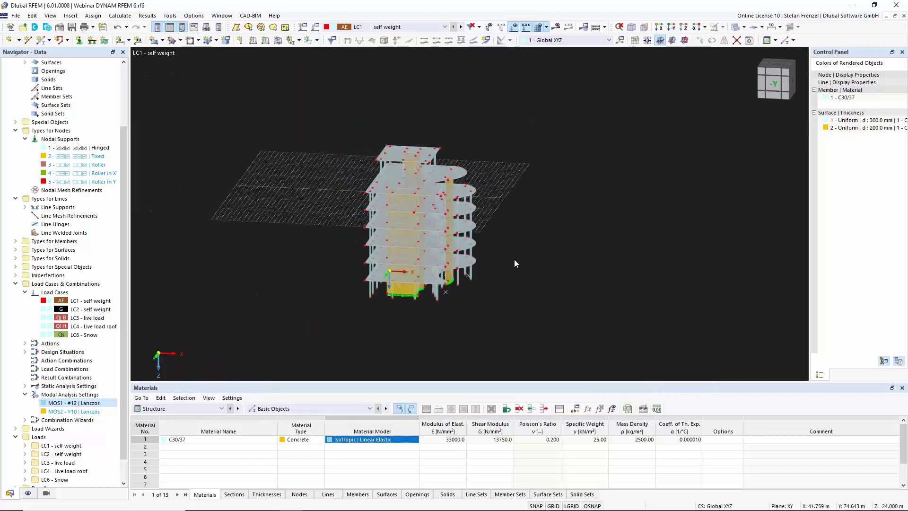
pyautogui.scroll(3, 412, 259)
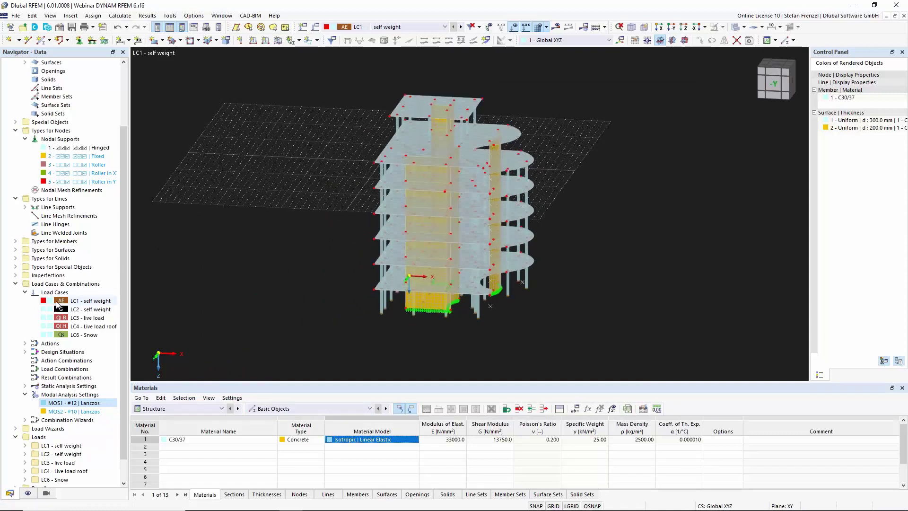
pyautogui.rightClick(93, 300)
pyautogui.click(163, 304)
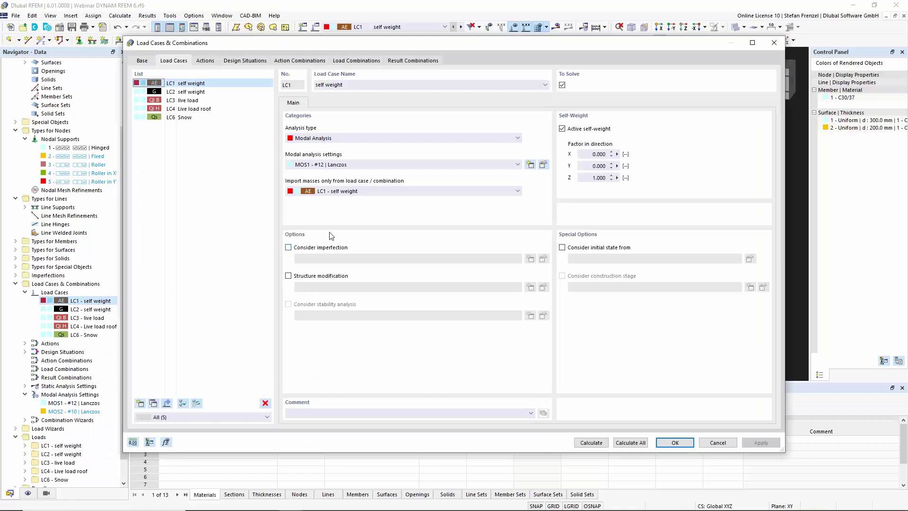
pyautogui.click(342, 136)
pyautogui.click(342, 144)
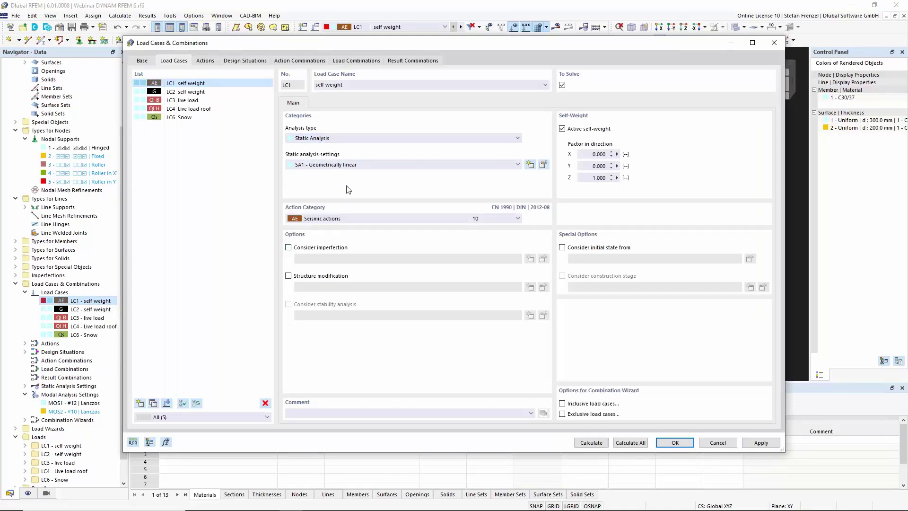
pyautogui.click(347, 219)
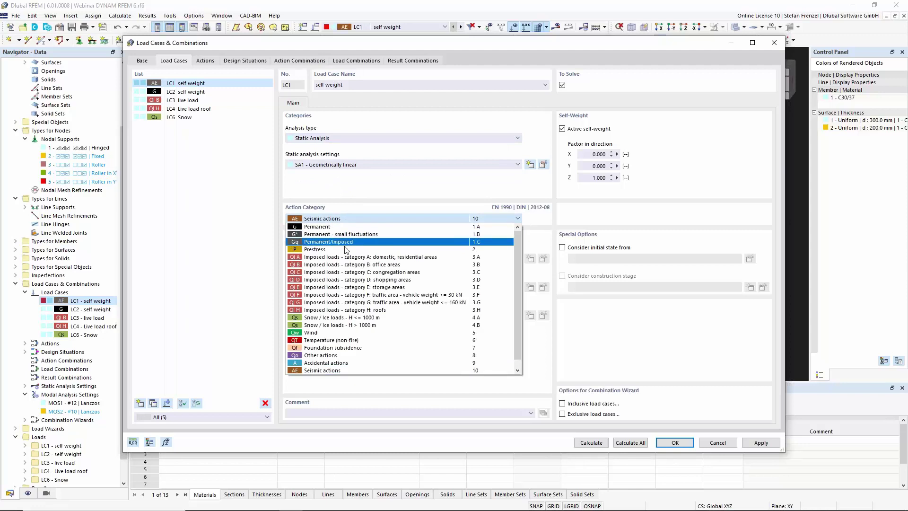
pyautogui.click(349, 227)
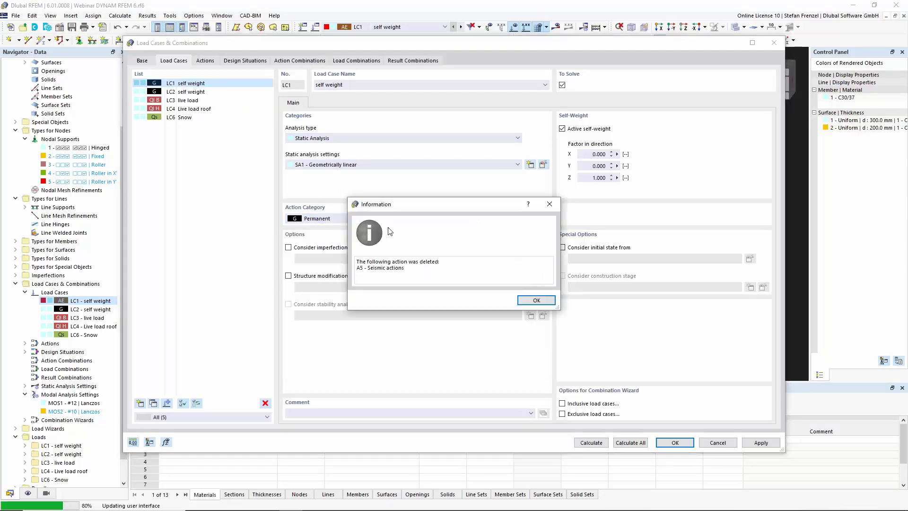
pyautogui.click(536, 301)
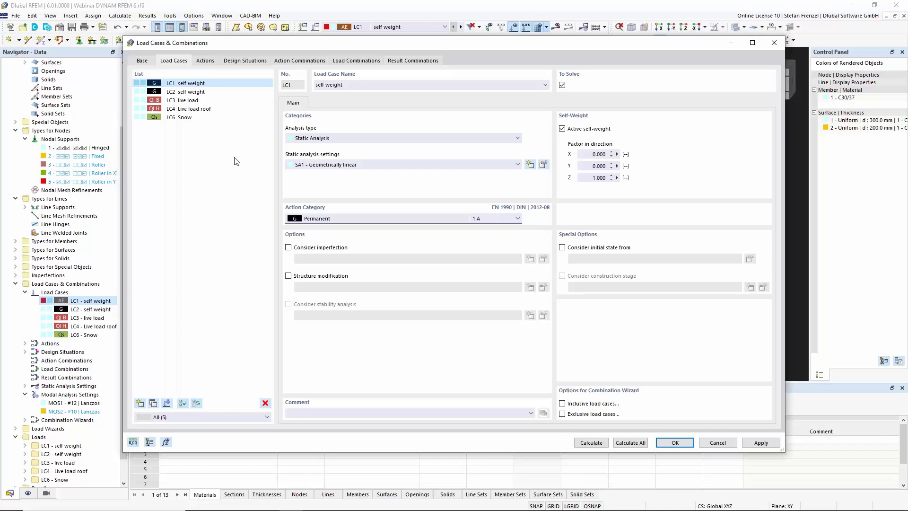
# - Set design situation DS1 to Seismic/Mass Combination - psi-E,i and review the generated action and load combinations
pyautogui.click(251, 62)
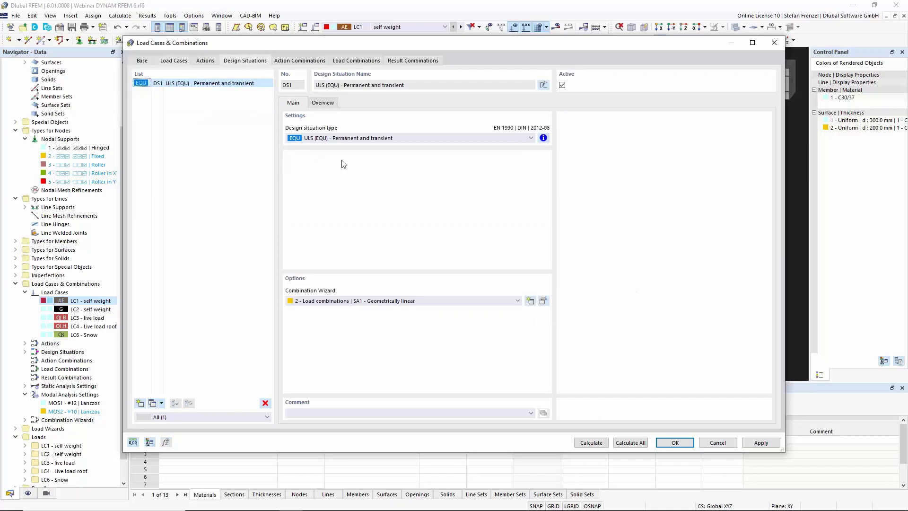
pyautogui.click(366, 141)
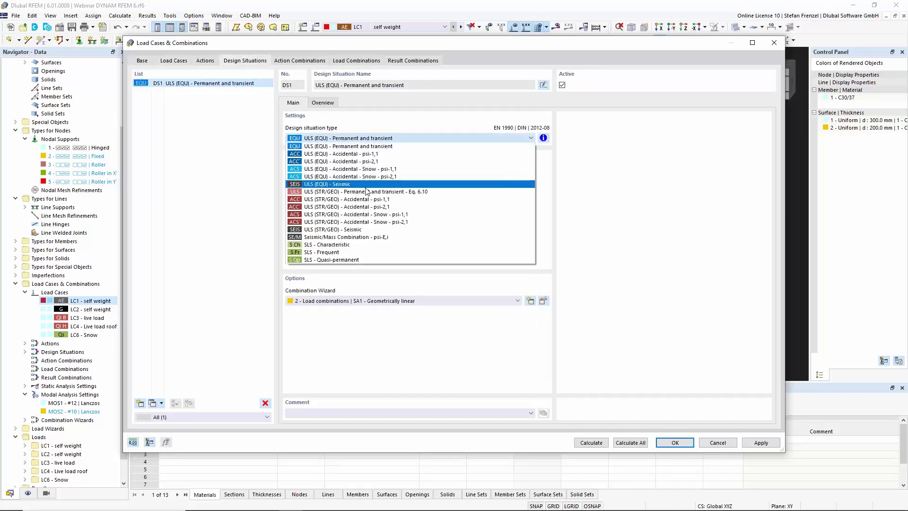
pyautogui.click(357, 238)
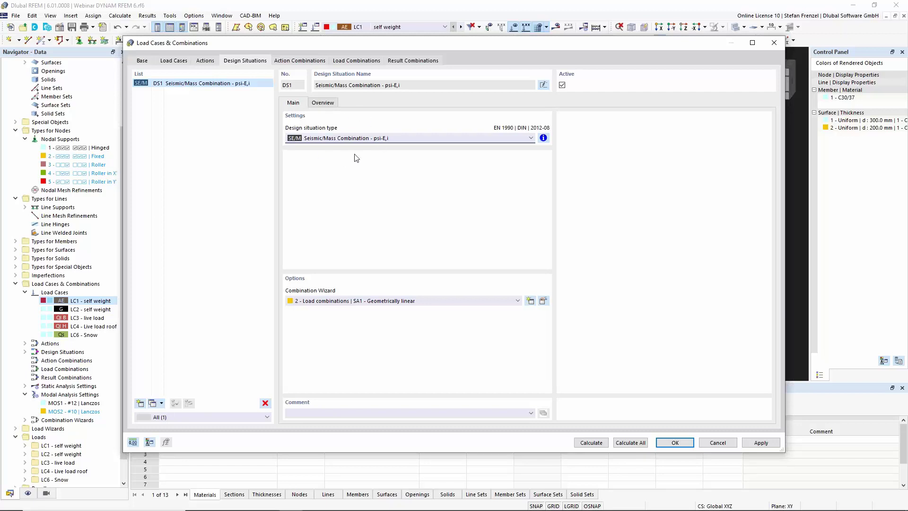
pyautogui.click(300, 64)
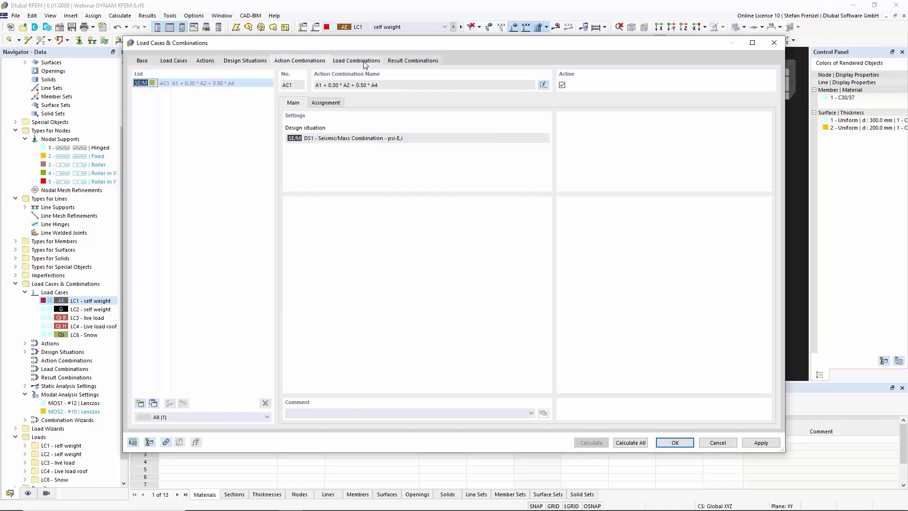
pyautogui.click(365, 62)
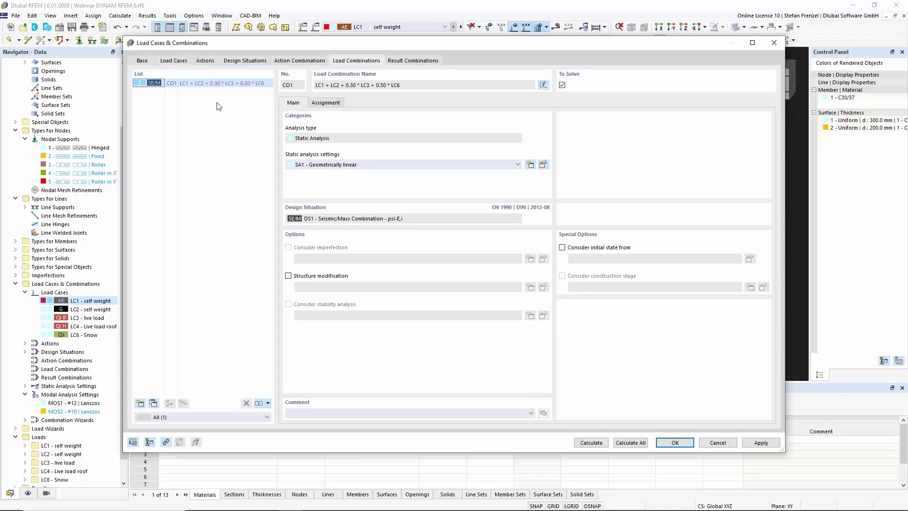
# - Create a new Modal Analysis load case that imports masses only from load combination CO1, and accept the load case definitions
pyautogui.click(142, 61)
pyautogui.click(171, 62)
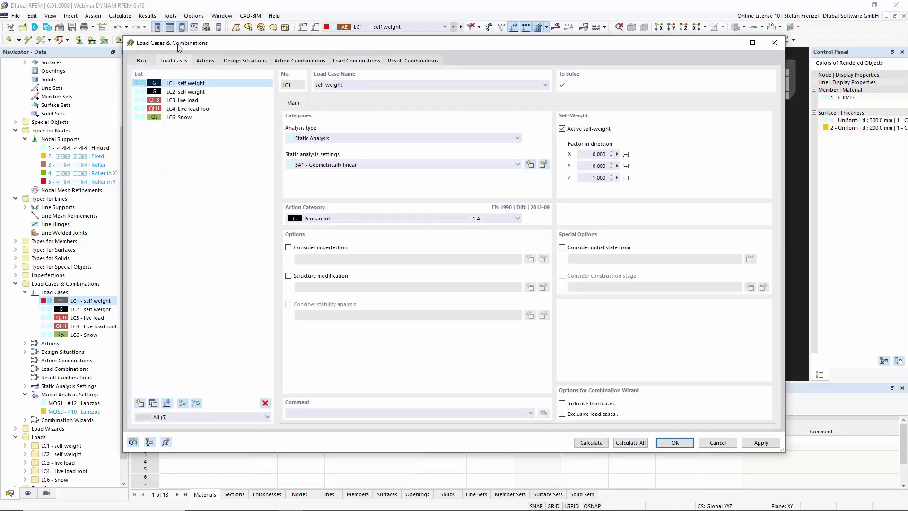
pyautogui.click(140, 403)
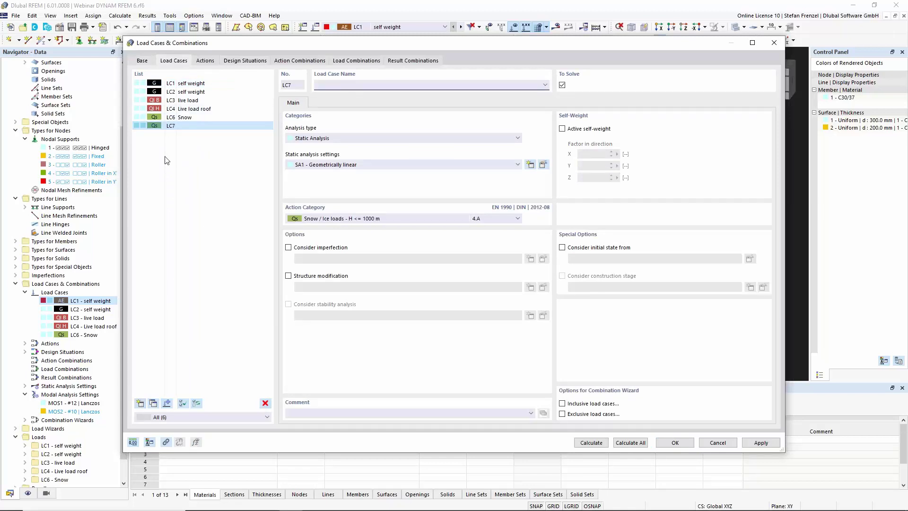
pyautogui.click(379, 137)
pyautogui.click(369, 151)
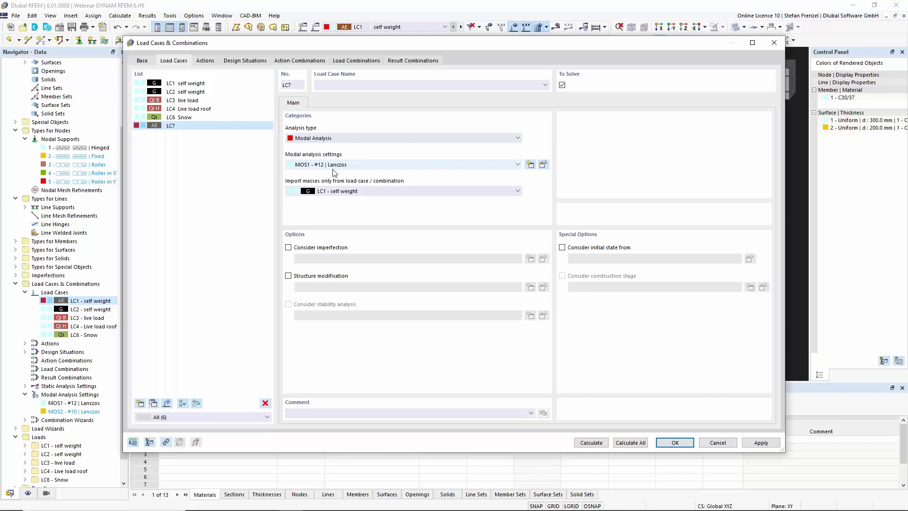
pyautogui.click(374, 191)
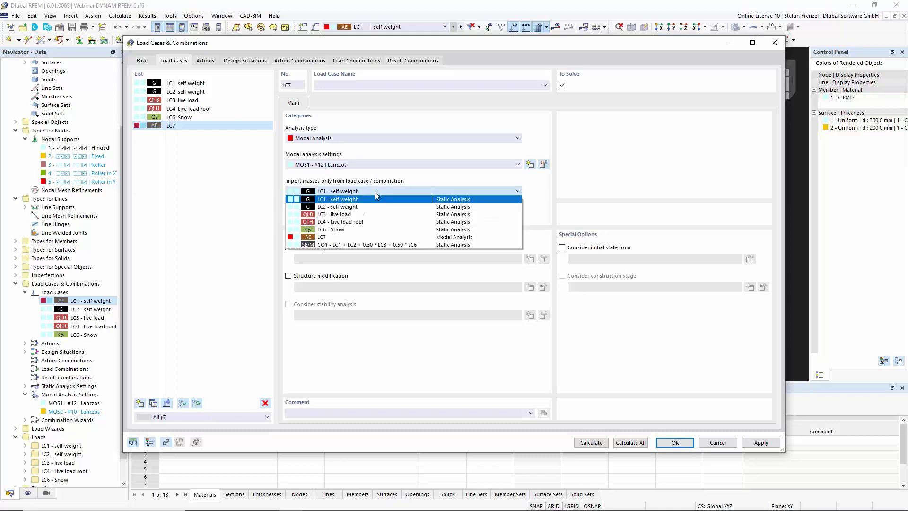
pyautogui.click(367, 245)
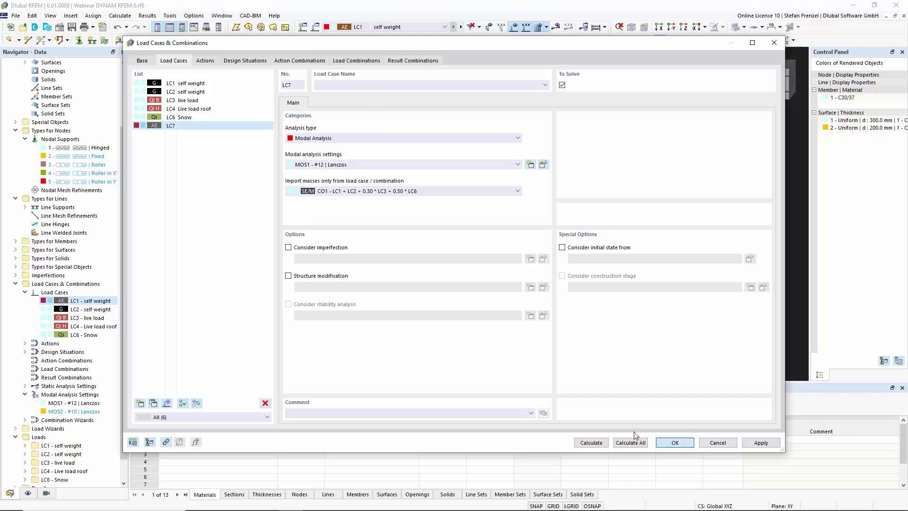
pyautogui.press('Return')
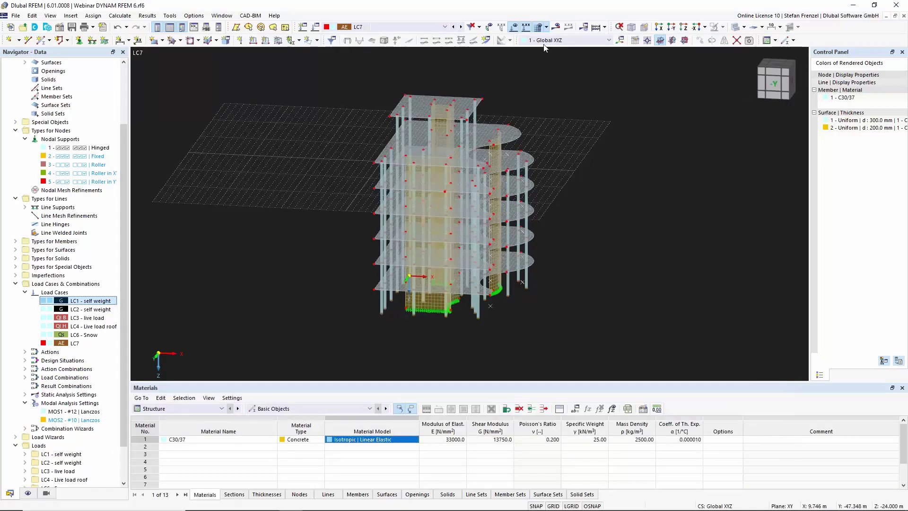
# - Calculate the new modal load case, hide the masses and display the |u| mode shape on the building
pyautogui.click(596, 27)
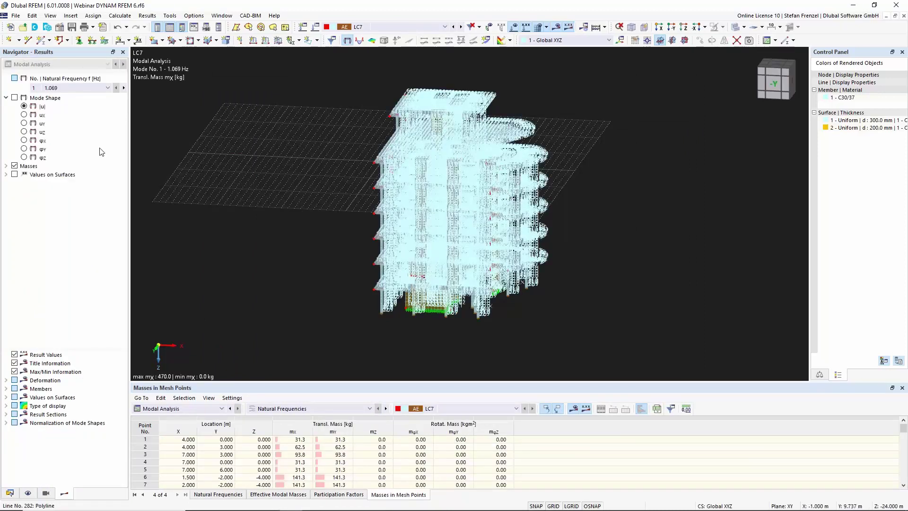
pyautogui.click(15, 166)
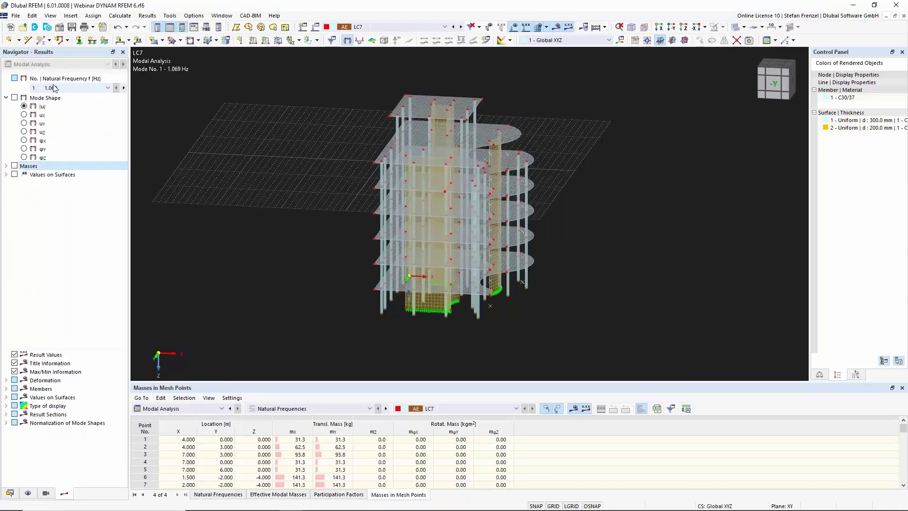
pyautogui.click(15, 98)
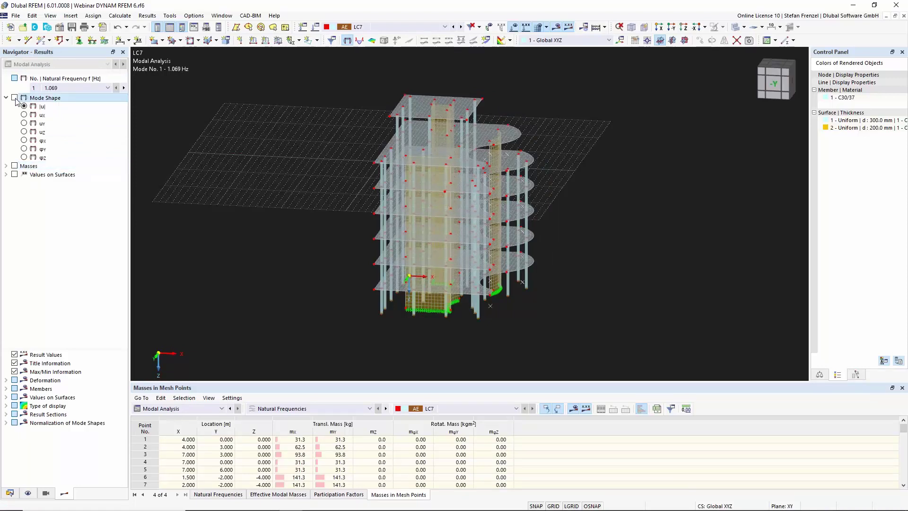
pyautogui.keyDown('ctrl'); pyautogui.moveTo(333, 142); pyautogui.dragTo(370, 149, button='middle'); pyautogui.keyUp('ctrl')
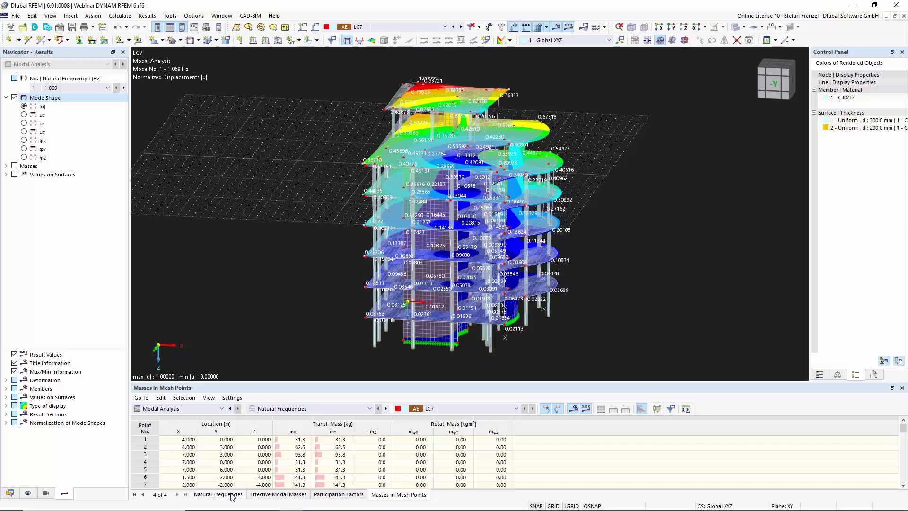
# - Examine the effective modal masses of all modes, checking the summed translational mass factors in X and Y
pyautogui.click(273, 494)
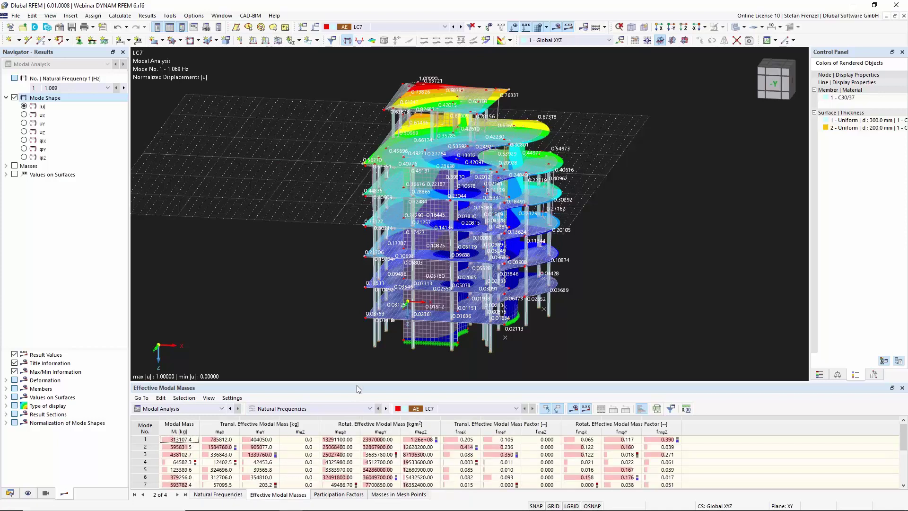
pyautogui.moveTo(358, 382); pyautogui.dragTo(359, 275)
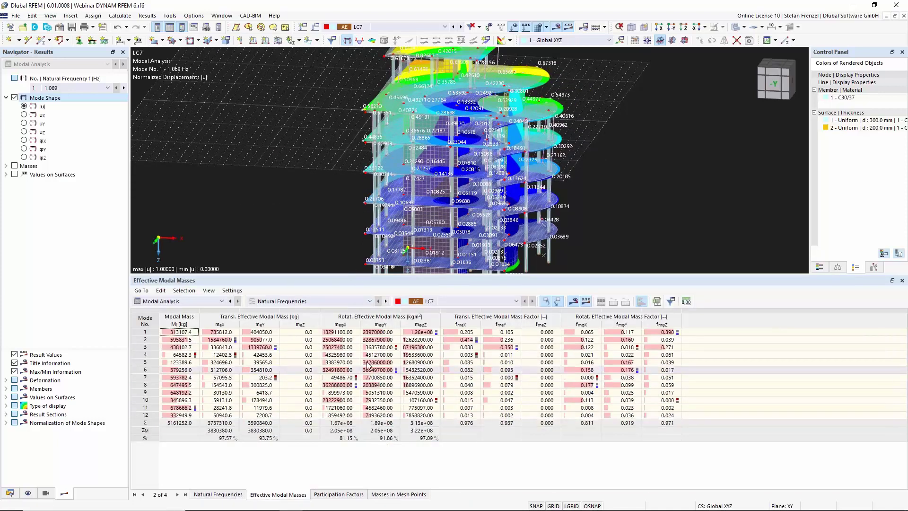
pyautogui.click(204, 303)
pyautogui.click(204, 304)
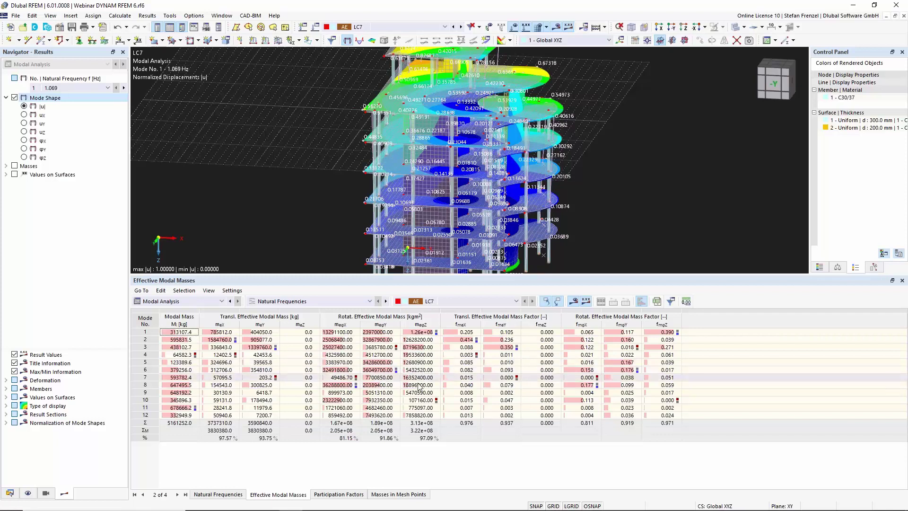
pyautogui.click(459, 423)
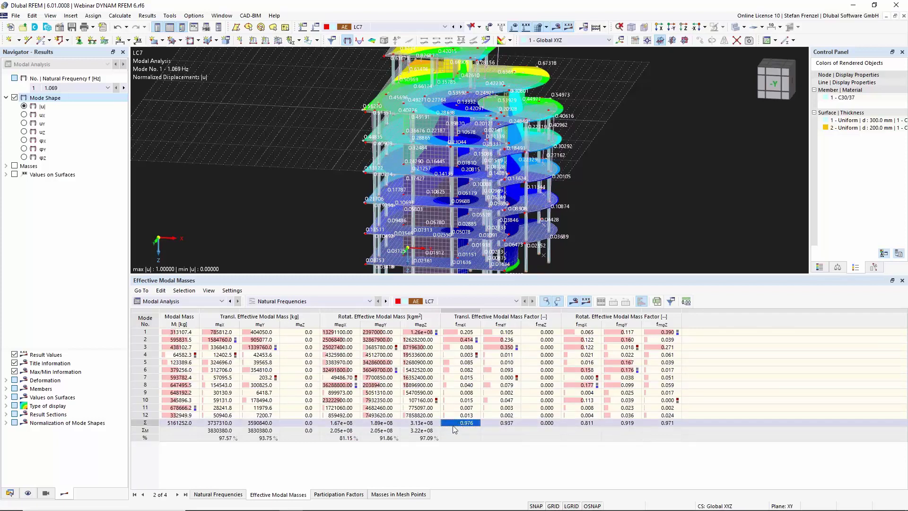
pyautogui.click(499, 424)
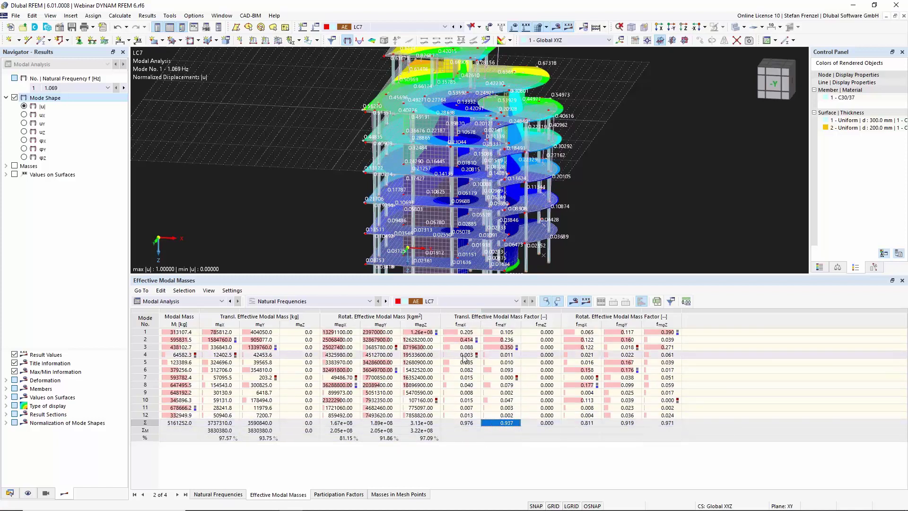
pyautogui.moveTo(452, 275); pyautogui.dragTo(454, 332)
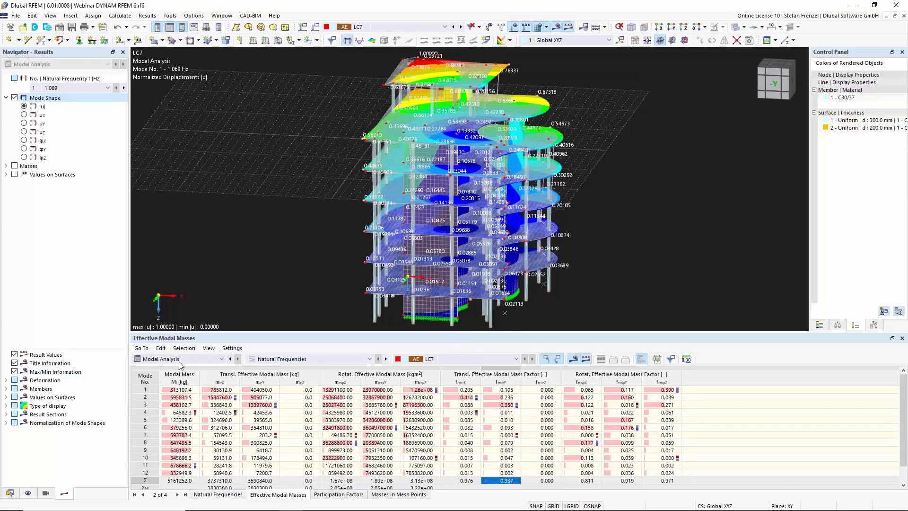
# - Open the model's base data and review the activated analysis add-ons and the standards used for dynamic analysis
pyautogui.click(9, 494)
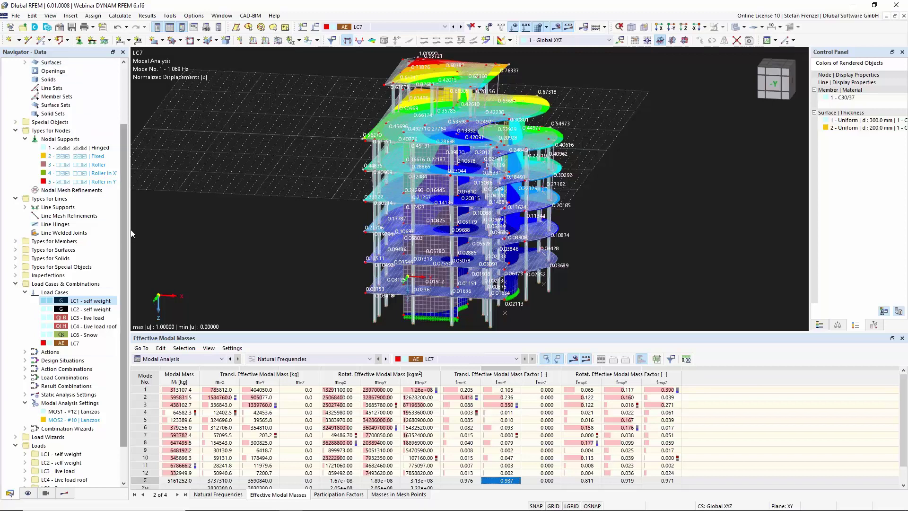
pyautogui.moveTo(124, 231); pyautogui.dragTo(121, 171)
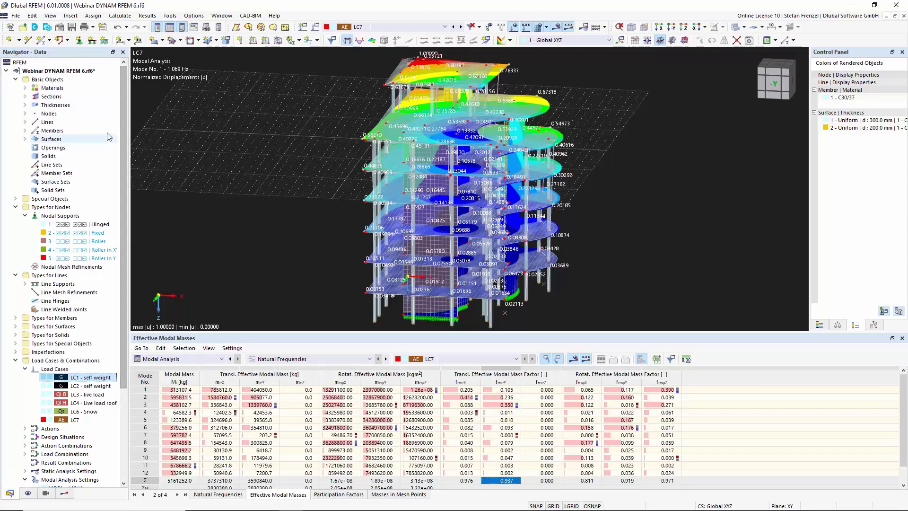
pyautogui.rightClick(71, 71)
pyautogui.click(85, 82)
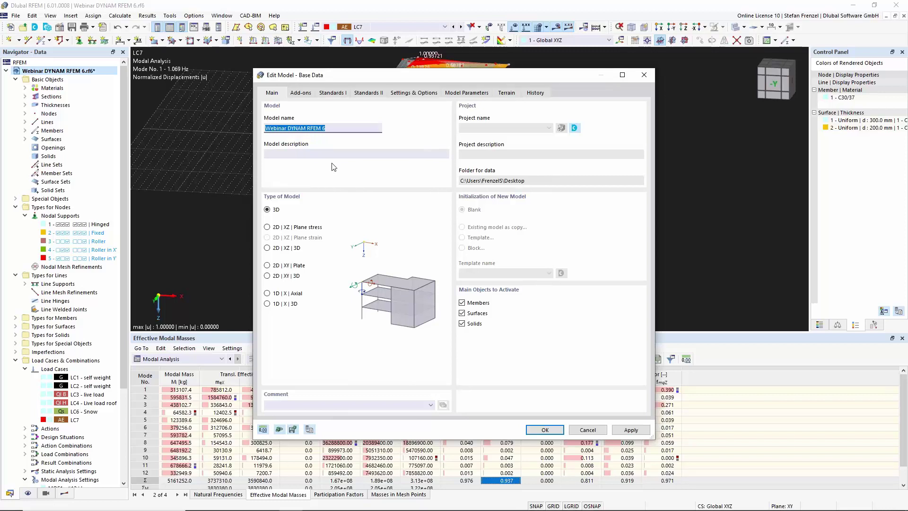
pyautogui.click(301, 93)
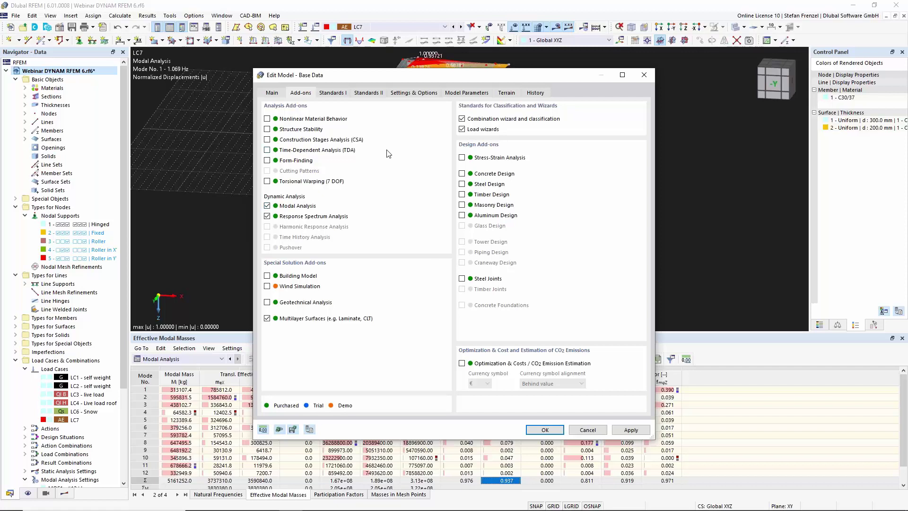
pyautogui.click(373, 93)
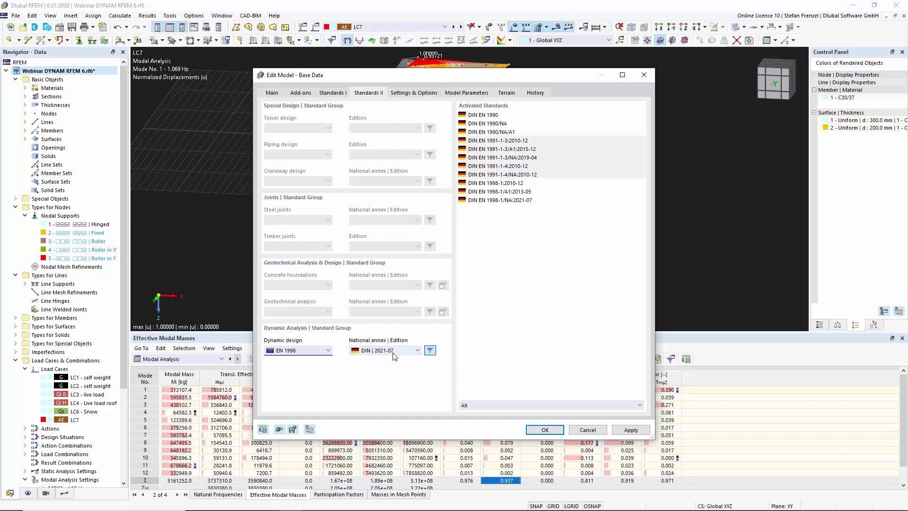
# - Examine the available dynamic design standards and the EN 1998 national annexes, and leave the base data without changing them
pyautogui.click(327, 353)
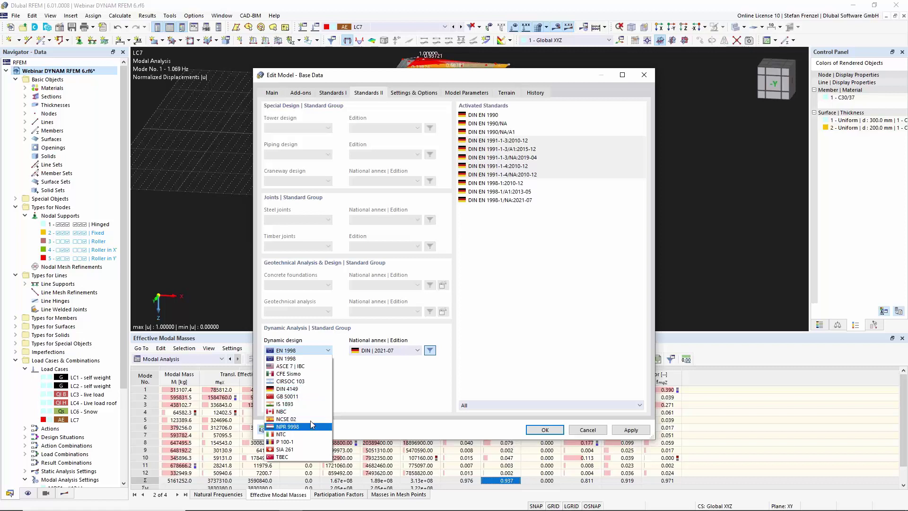
pyautogui.click(325, 352)
pyautogui.click(401, 351)
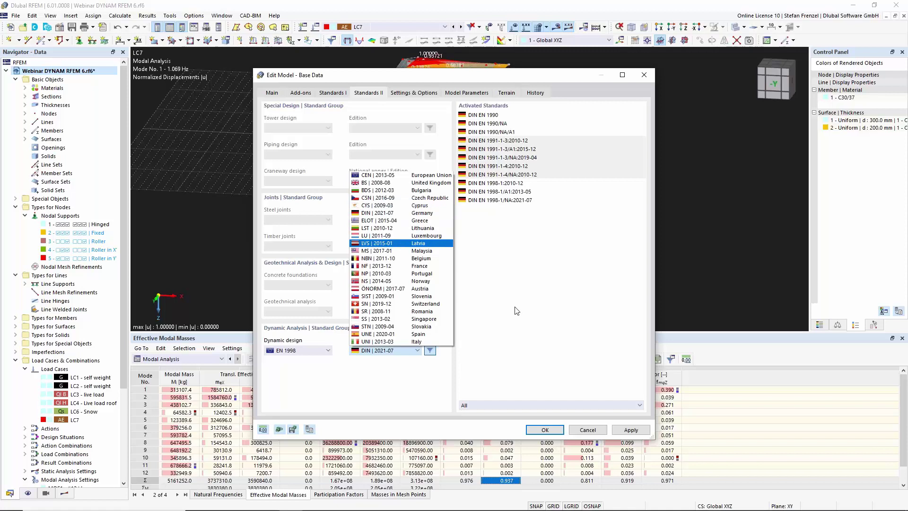
pyautogui.click(567, 333)
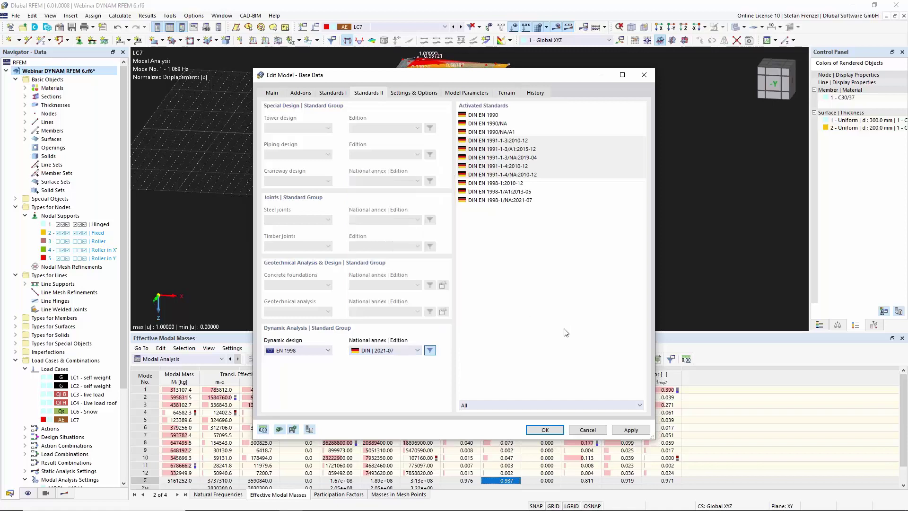
pyautogui.click(431, 353)
pyautogui.click(417, 350)
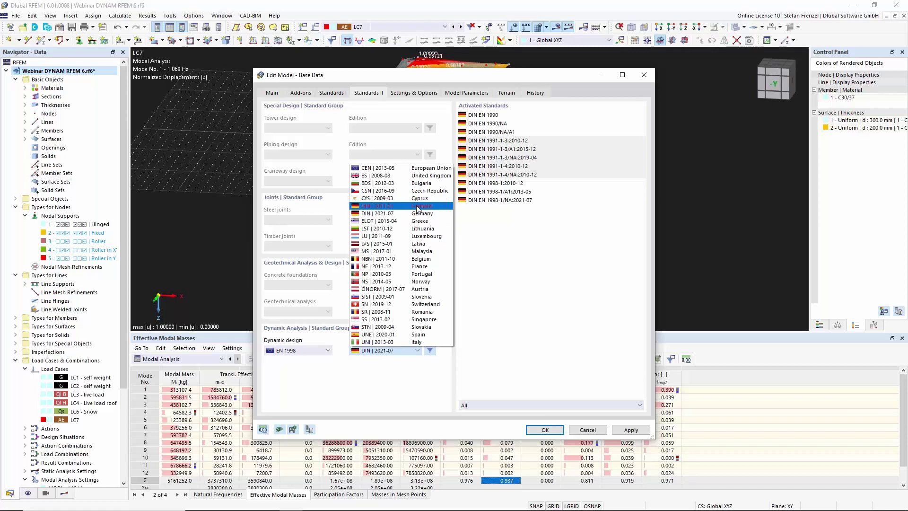
pyautogui.click(602, 429)
pyautogui.click(588, 429)
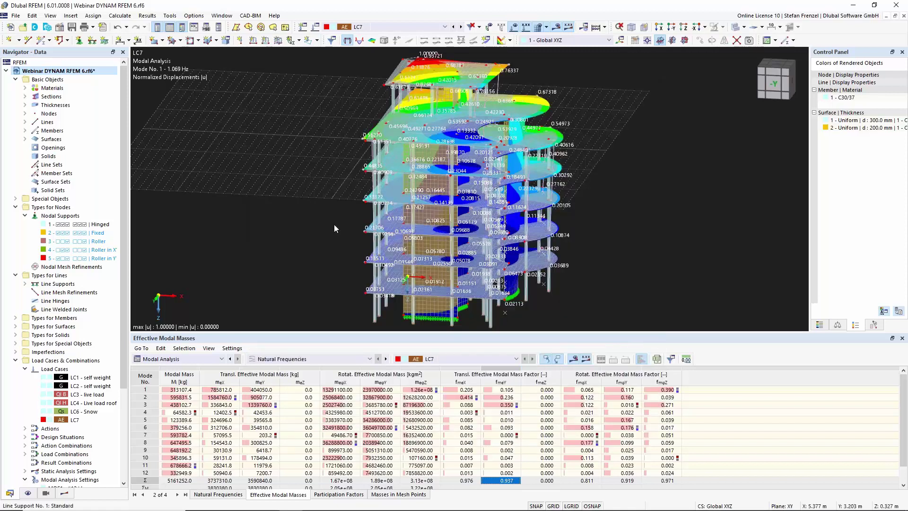
# - Recheck the dynamic analysis add-ons and the dynamic design standard in the model's base data, and accept the settings
pyautogui.rightClick(70, 72)
pyautogui.click(98, 81)
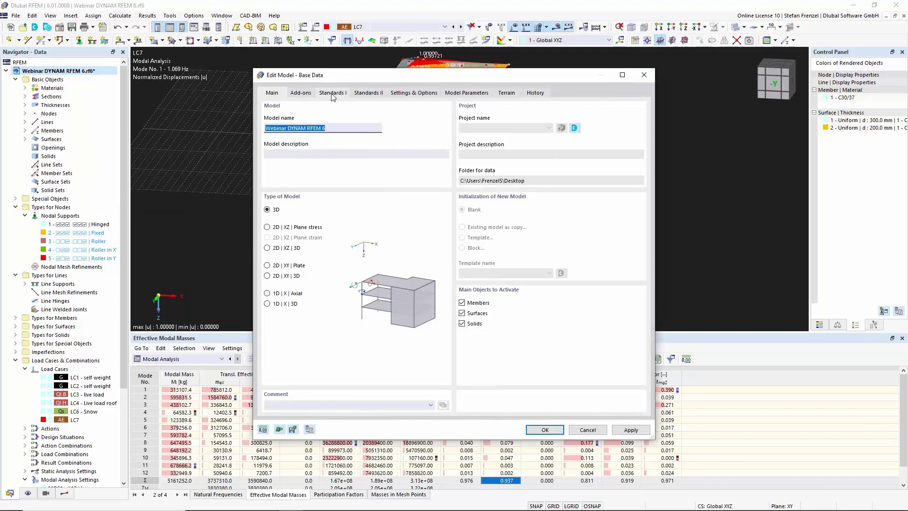
pyautogui.click(300, 93)
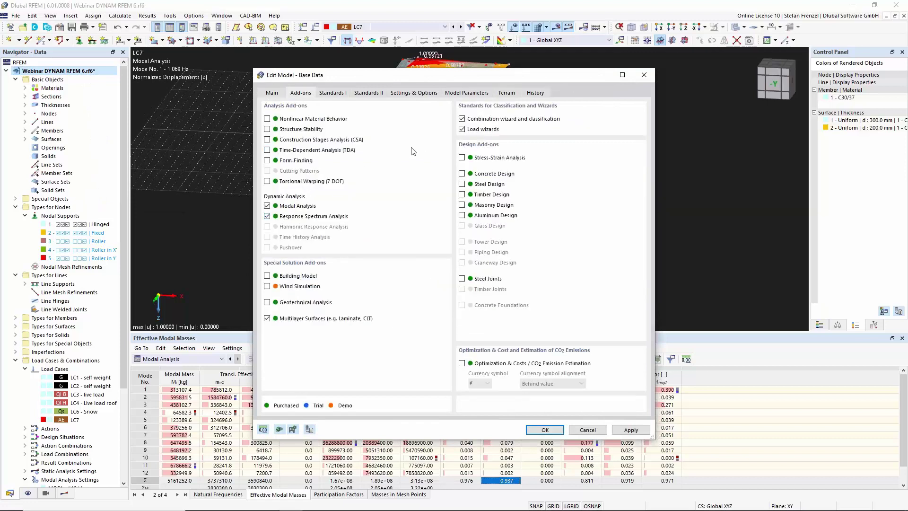
pyautogui.click(362, 93)
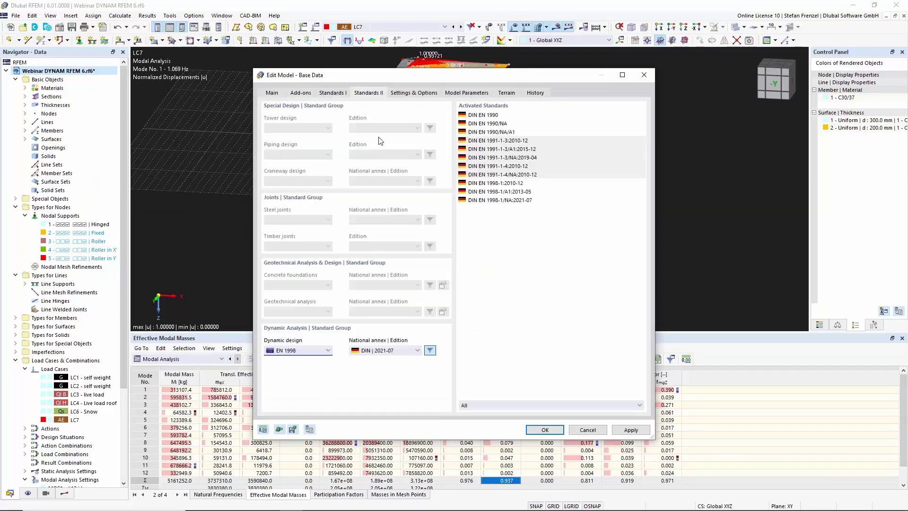
pyautogui.click(544, 430)
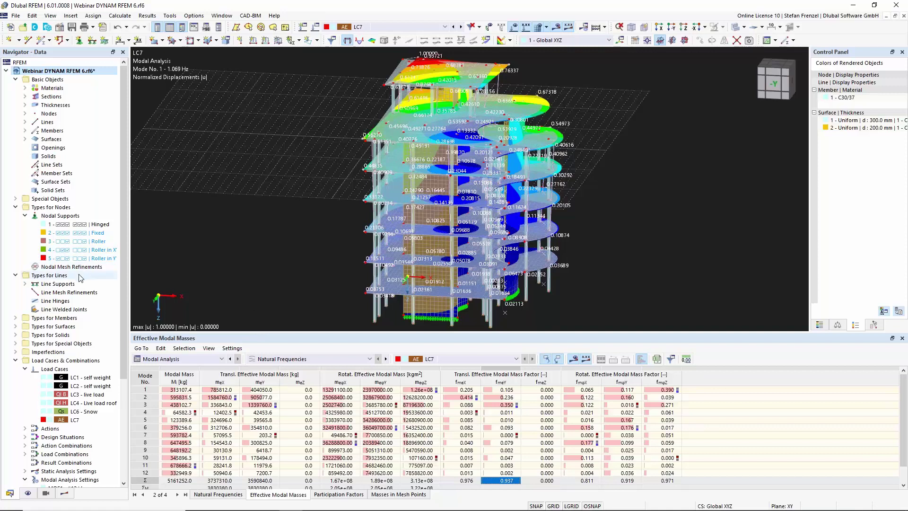
# - Expand the Dynamic Loads category of the model data to view its response spectrum and accelerogram entries
pyautogui.scroll(-2, 75, 284)
pyautogui.scroll(-3, 76, 285)
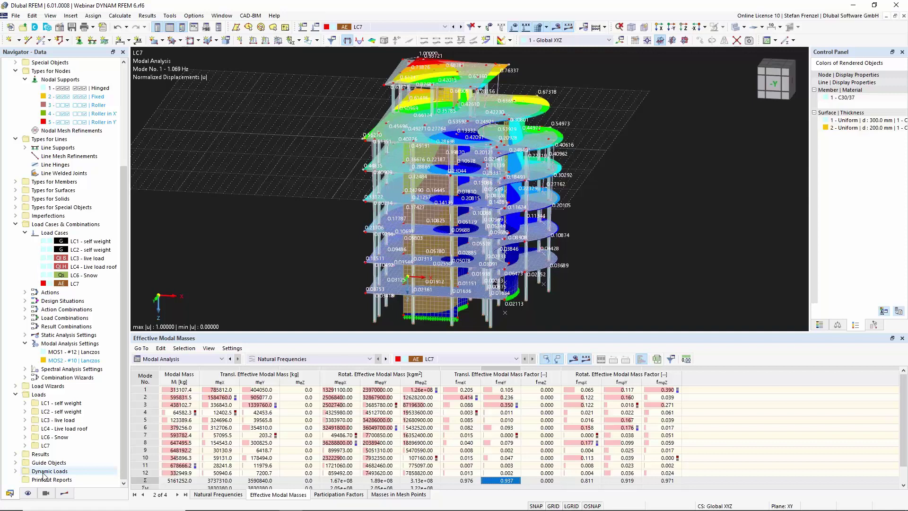
pyautogui.click(15, 471)
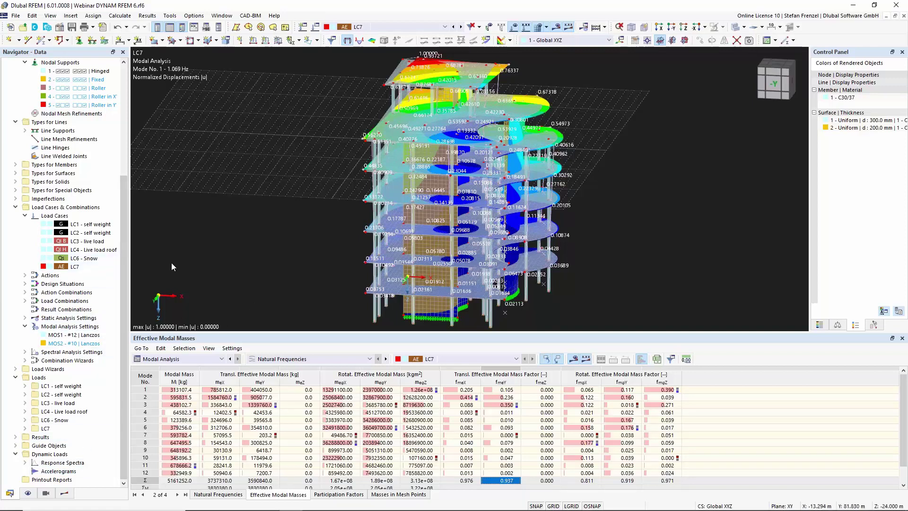
# - Create a new load case with analysis type Response Spectrum Analysis that imports the modal analysis from LC7
pyautogui.click(54, 216)
pyautogui.rightClick(62, 219)
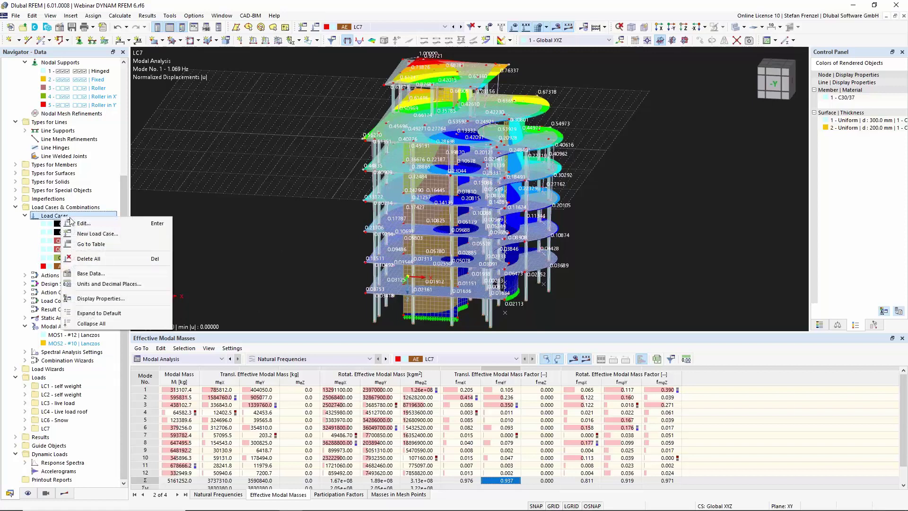
pyautogui.click(95, 224)
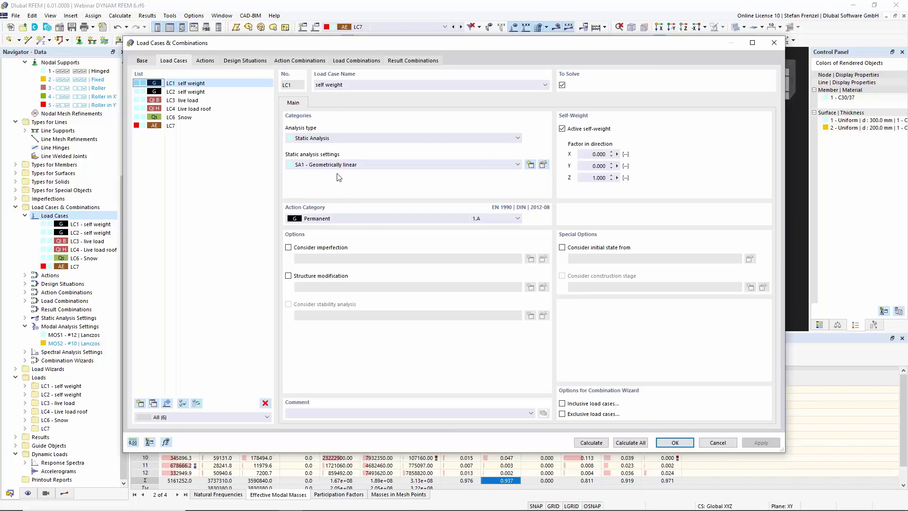
pyautogui.click(140, 404)
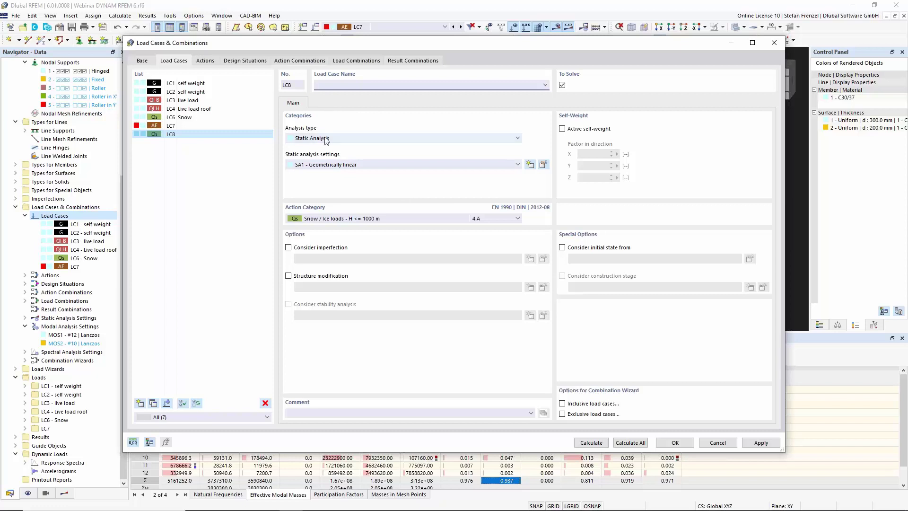
pyautogui.click(370, 137)
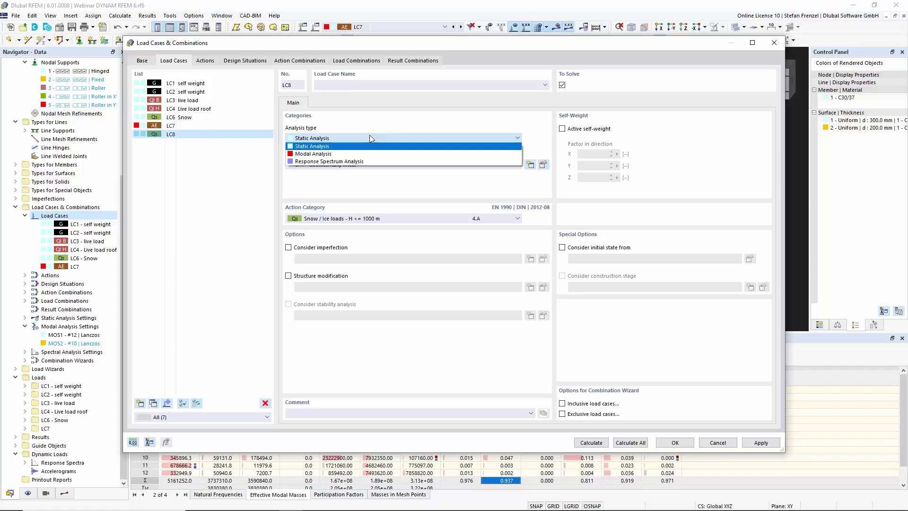
pyautogui.click(363, 160)
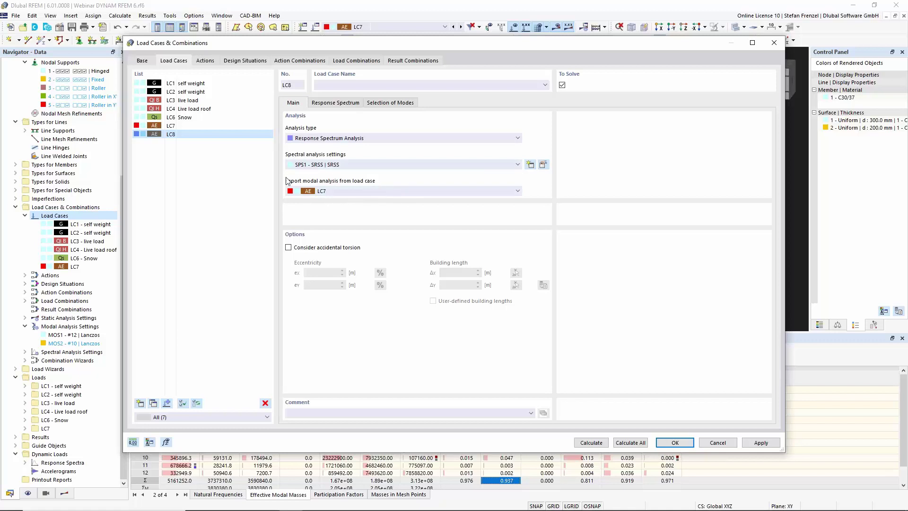
pyautogui.click(368, 189)
pyautogui.click(368, 189)
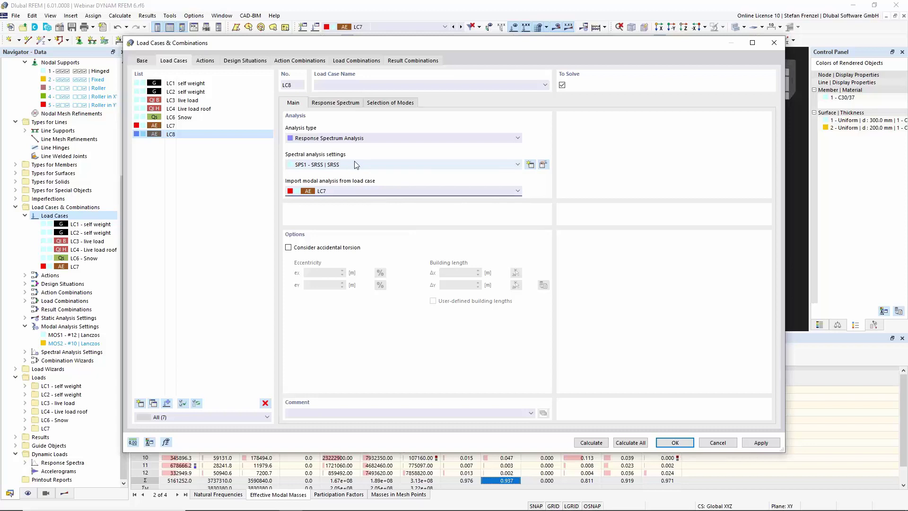
# - Open the new load case's spectral analysis settings and keep SRSS as the combination rule for periodic responses
pyautogui.click(543, 165)
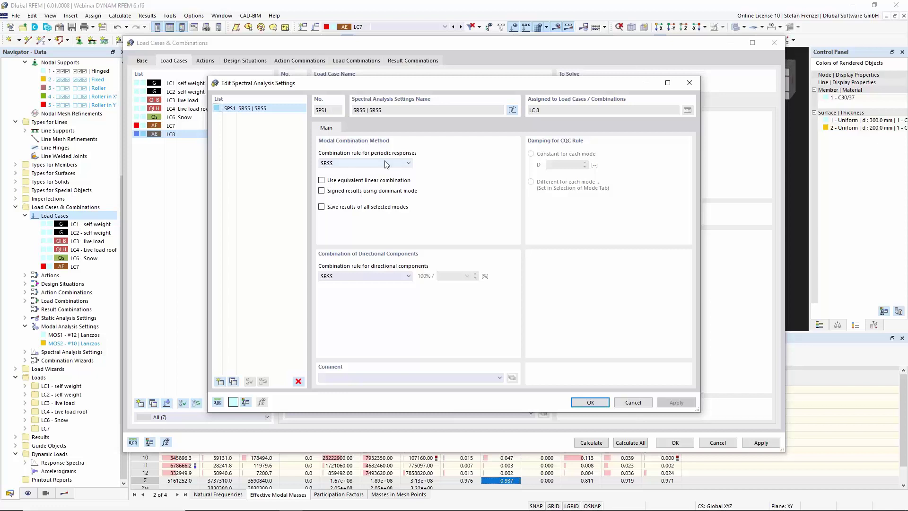
pyautogui.click(404, 165)
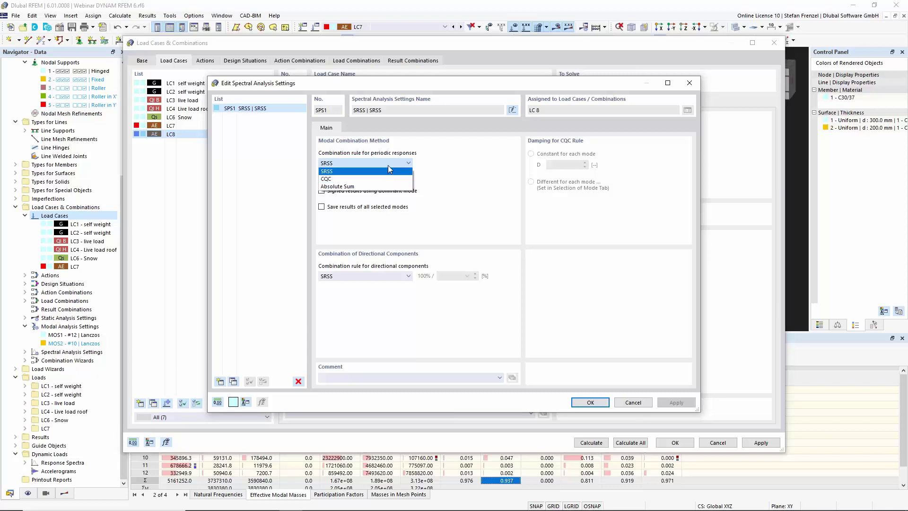
pyautogui.click(387, 172)
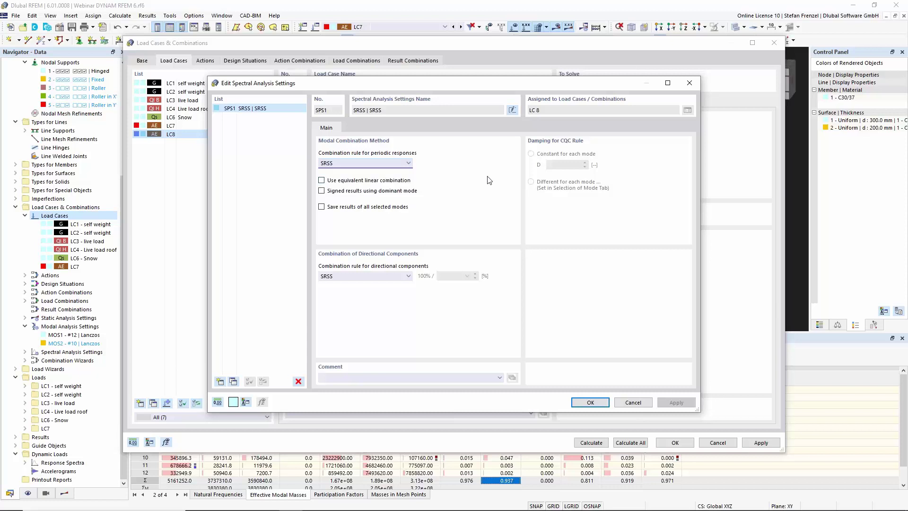
# - Try the CQC combination rule for periodic responses to view its damping options, and return to SRSS
pyautogui.click(413, 163)
pyautogui.click(395, 179)
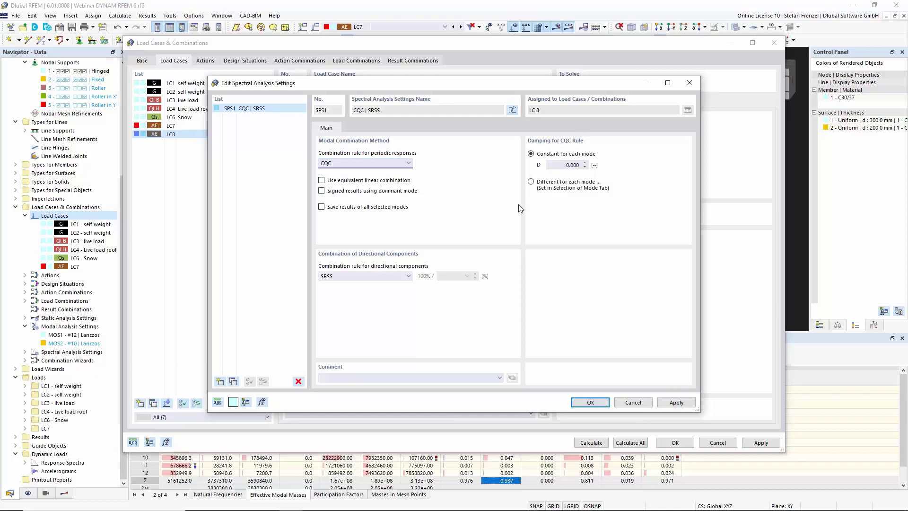
pyautogui.click(408, 164)
pyautogui.click(403, 171)
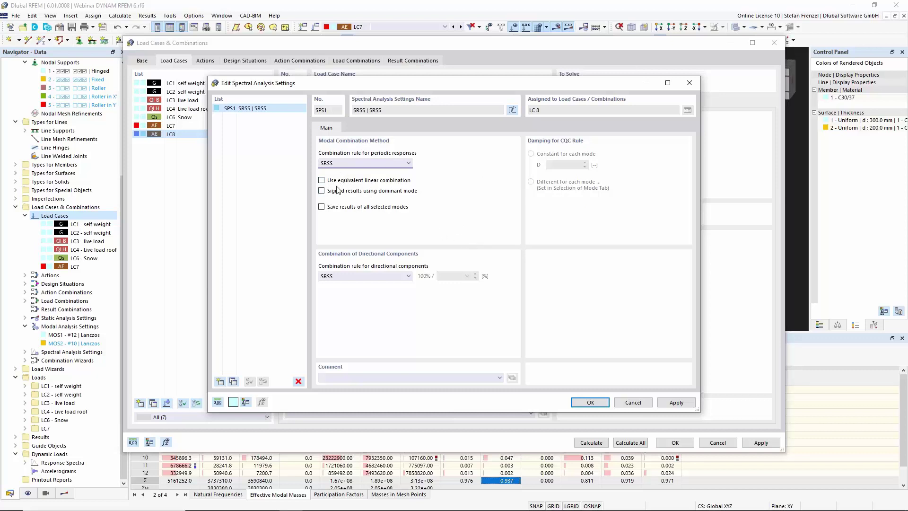
# - Enable equivalent linear combination and saving results of all selected modes, combine directional components by Scaled Sum at 30 %, and accept the settings
pyautogui.click(322, 181)
pyautogui.click(322, 207)
pyautogui.click(399, 280)
pyautogui.click(399, 289)
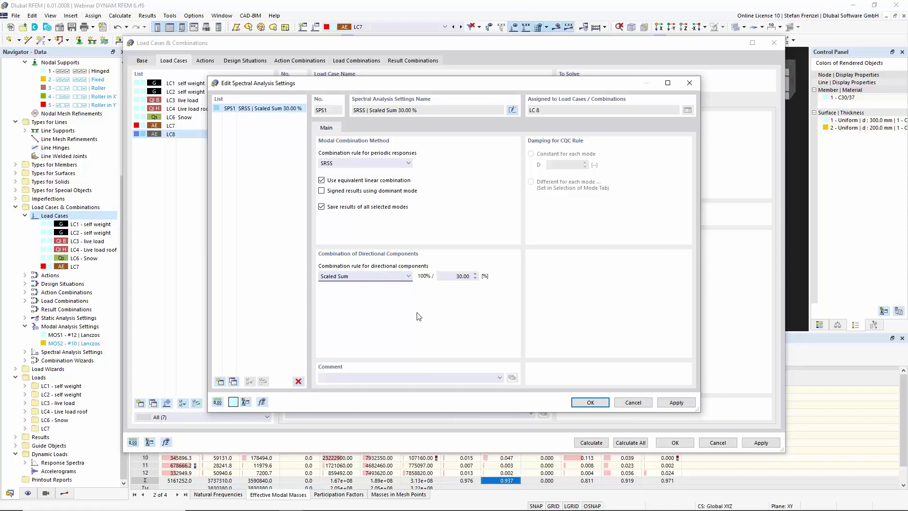
pyautogui.doubleClick(452, 277)
pyautogui.click(584, 405)
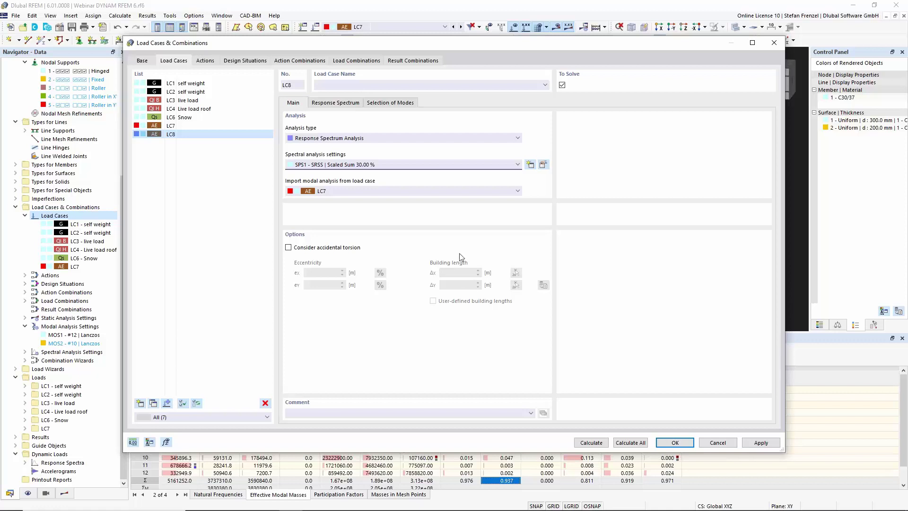
# - Leave accidental torsion deactivated after viewing its options, and assign response spectrum RS1 to the X and Y directions
pyautogui.click(305, 246)
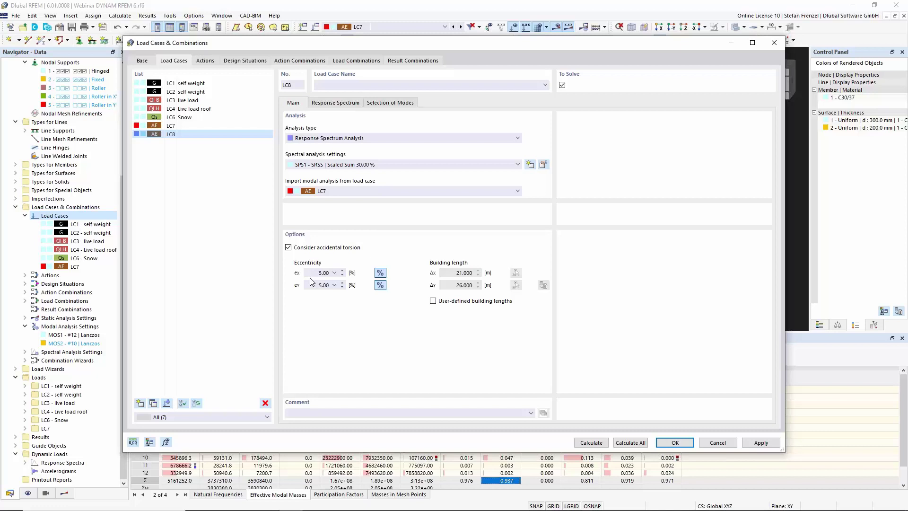
pyautogui.click(314, 248)
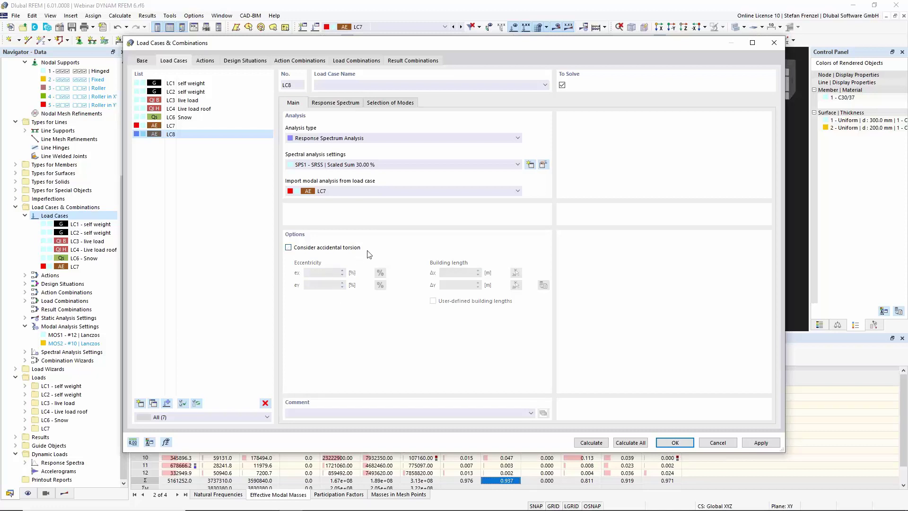
pyautogui.click(339, 105)
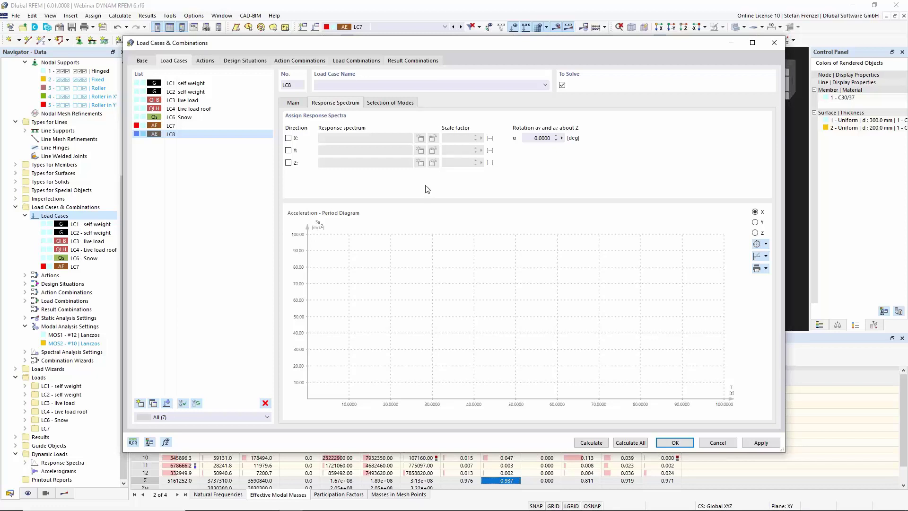
pyautogui.click(288, 138)
pyautogui.click(288, 151)
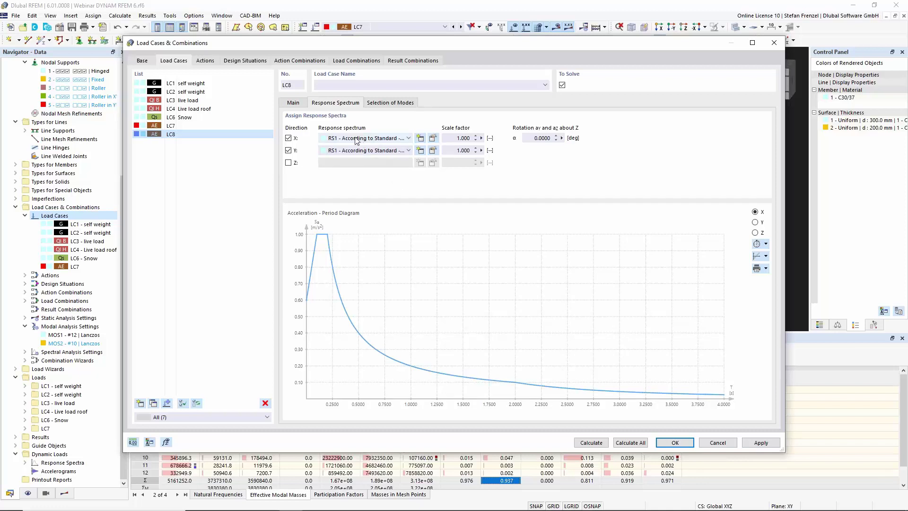
# - Open response spectrum RS1 for editing and switch its definition type to Generate from Accelerogram
pyautogui.click(433, 138)
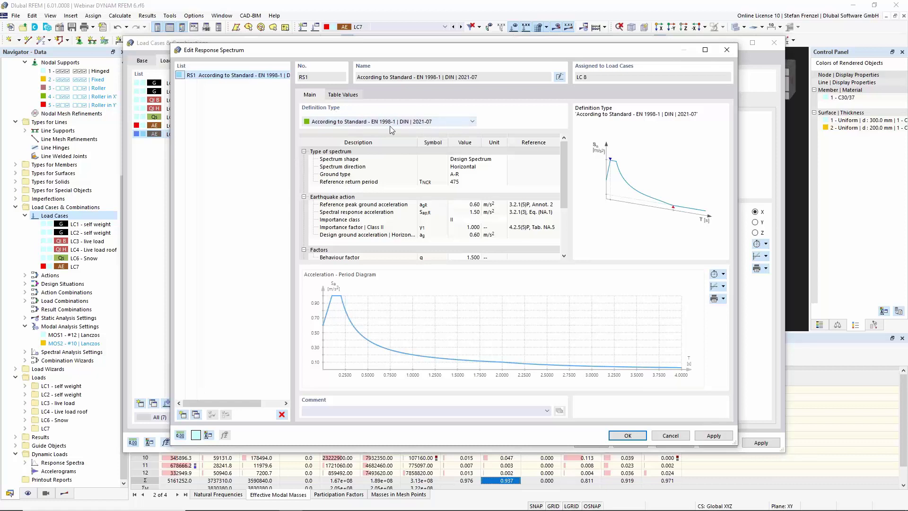
pyautogui.click(473, 122)
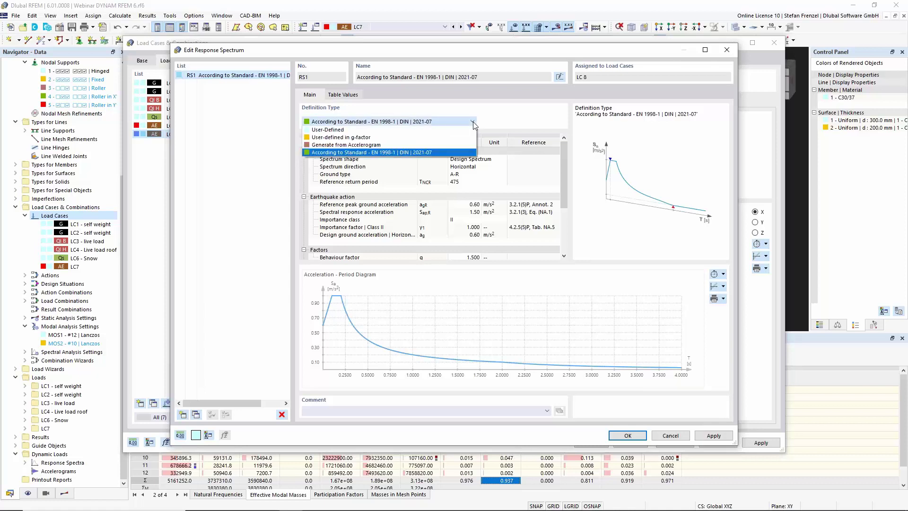
pyautogui.click(446, 145)
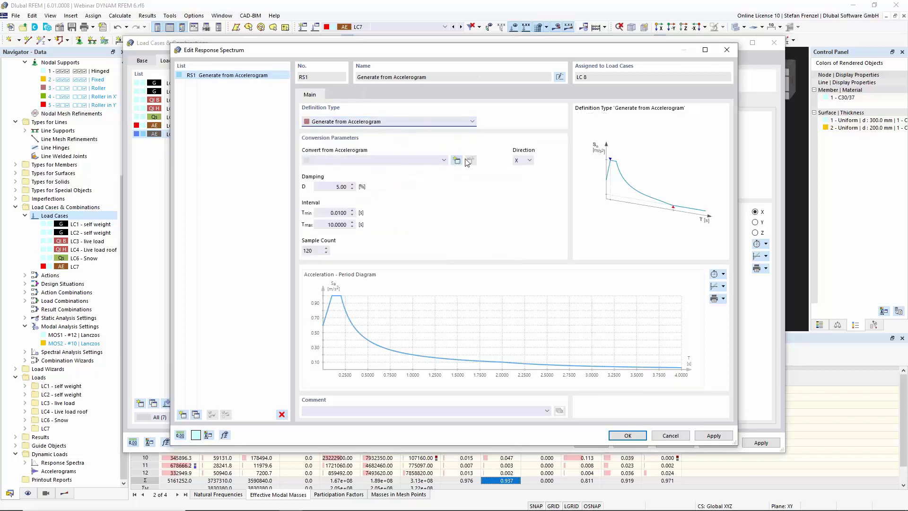
# - Start a new accelerogram with definition type From Library and open the accelerogram library
pyautogui.click(456, 161)
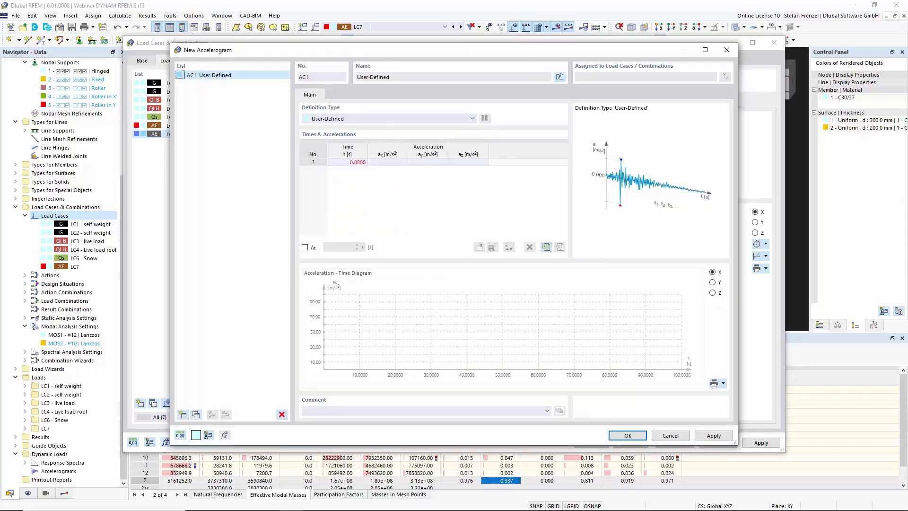
pyautogui.click(466, 119)
pyautogui.click(449, 132)
pyautogui.click(485, 118)
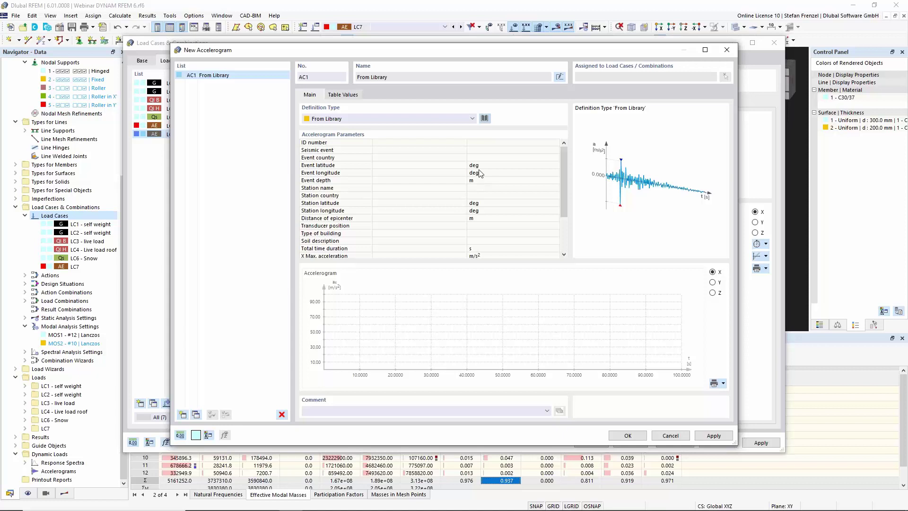
pyautogui.click(485, 119)
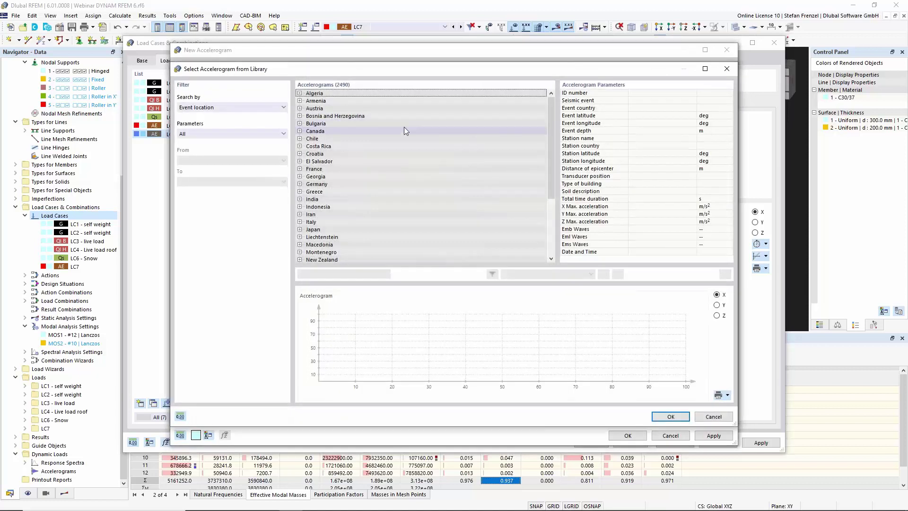
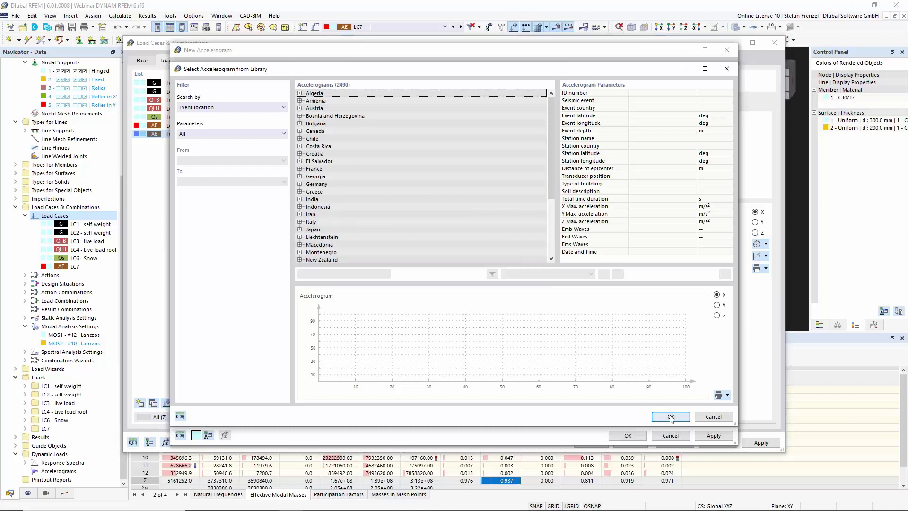
# - View the first Georgia record, the Racha earthquake aftershock of 10 May 1991 at station Ambrolauri, and leave the library without selecting it
pyautogui.click(340, 175)
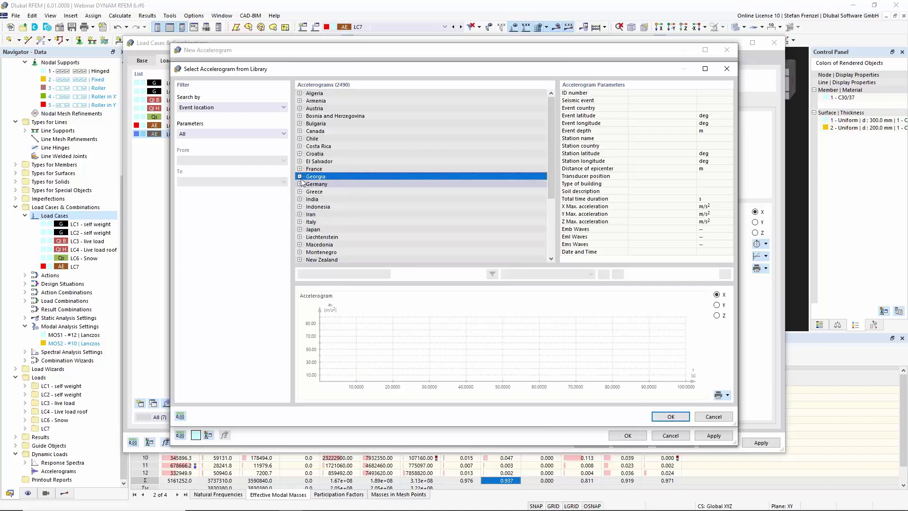
pyautogui.click(299, 177)
pyautogui.click(312, 184)
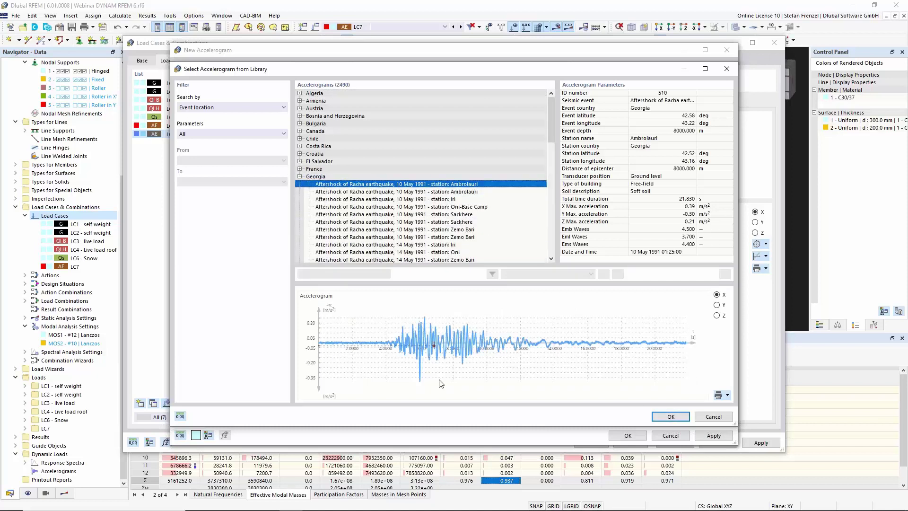
pyautogui.click(712, 417)
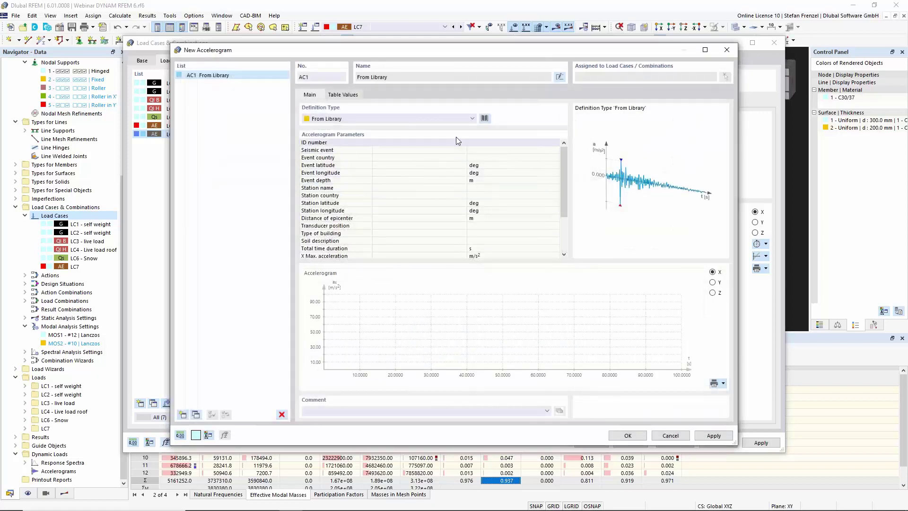
# - Cancel the new accelerogram and return RS1's definition type to According to Standard - EN 1998-1 | DIN | 2021-07
pyautogui.click(452, 118)
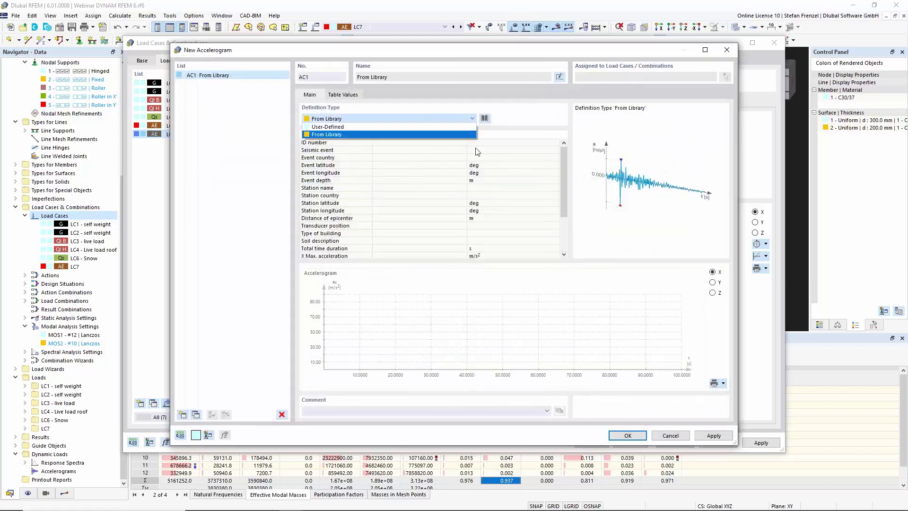
pyautogui.click(670, 437)
pyautogui.click(670, 437)
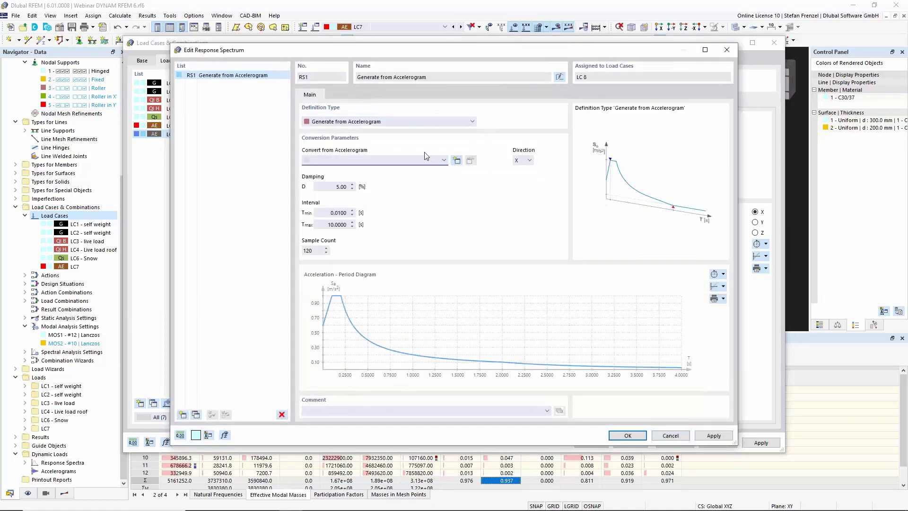
pyautogui.click(418, 121)
pyautogui.click(426, 153)
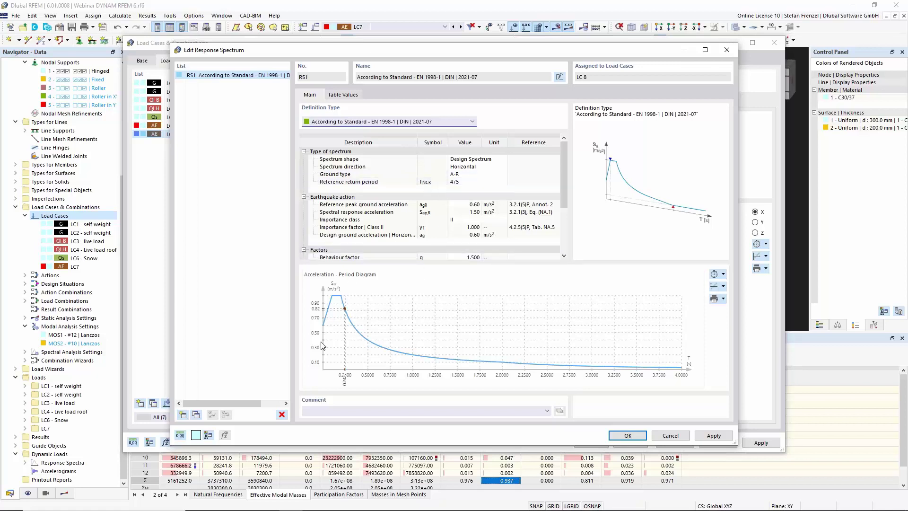
# - Switch to the Chrome browser and open the website dlubal.com
pyautogui.moveTo(205, 508)
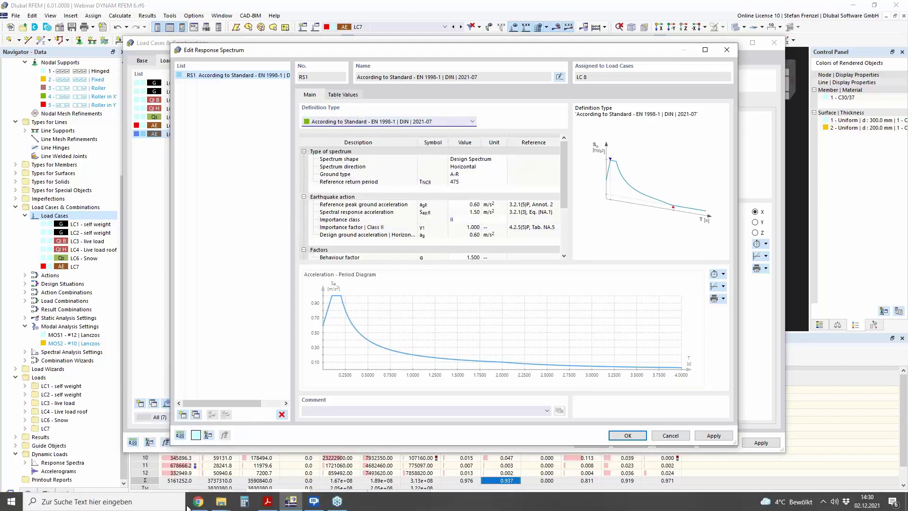
pyautogui.click(198, 502)
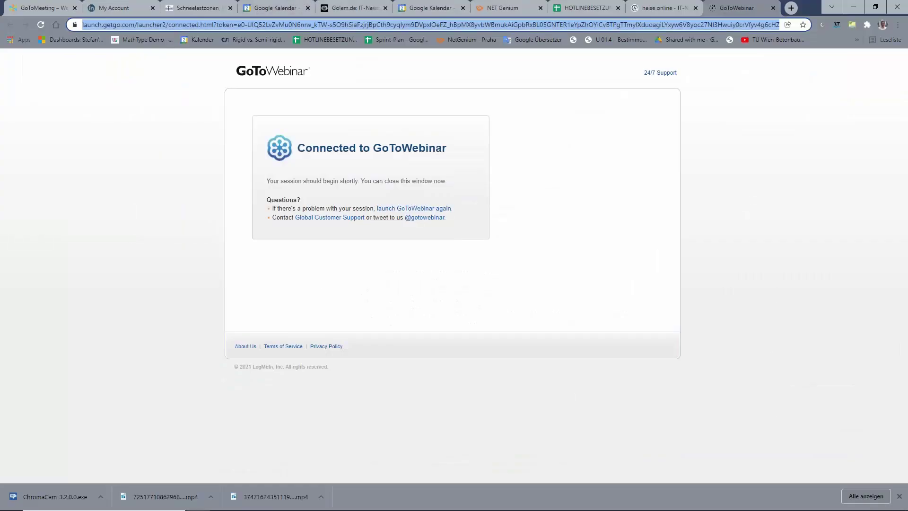
pyautogui.write('dlub')
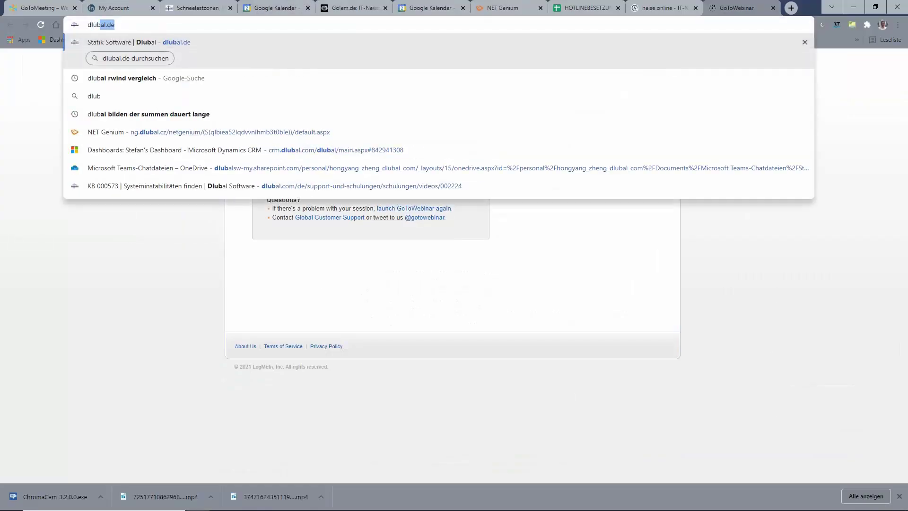
pyautogui.write('al.com')
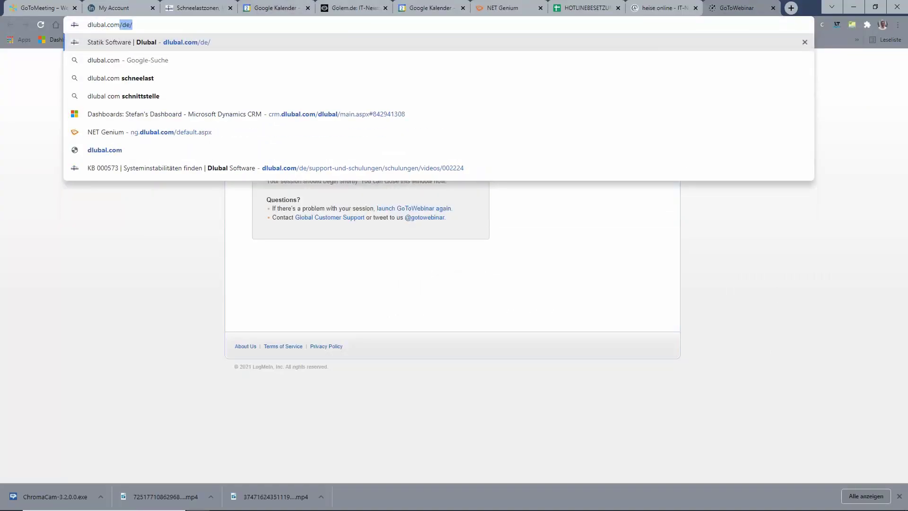
pyautogui.press('Return')
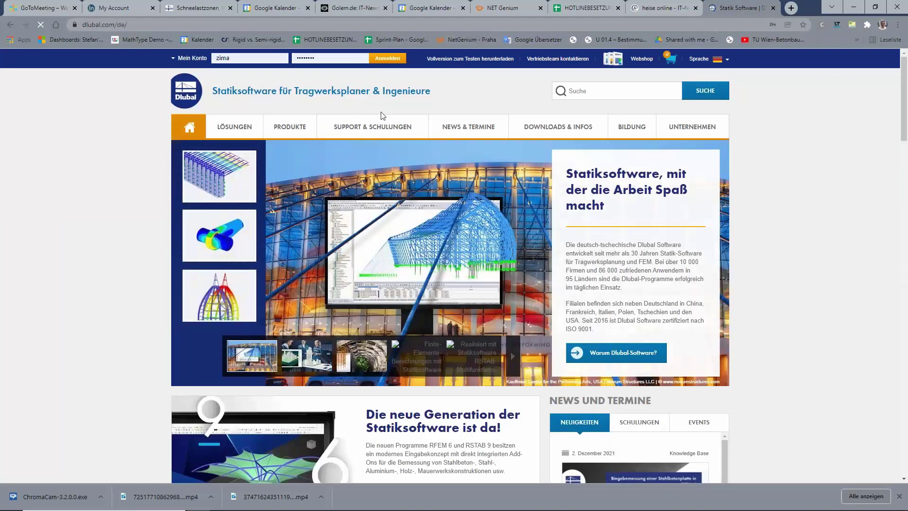
# - Set the Dlubal website's language to English and close the unneeded IT news tabs
pyautogui.click(727, 59)
pyautogui.click(705, 92)
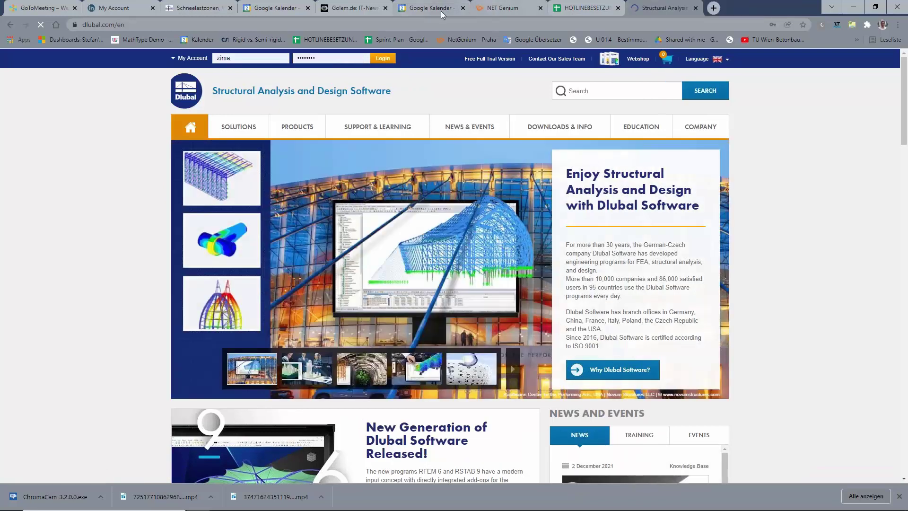
pyautogui.click(385, 8)
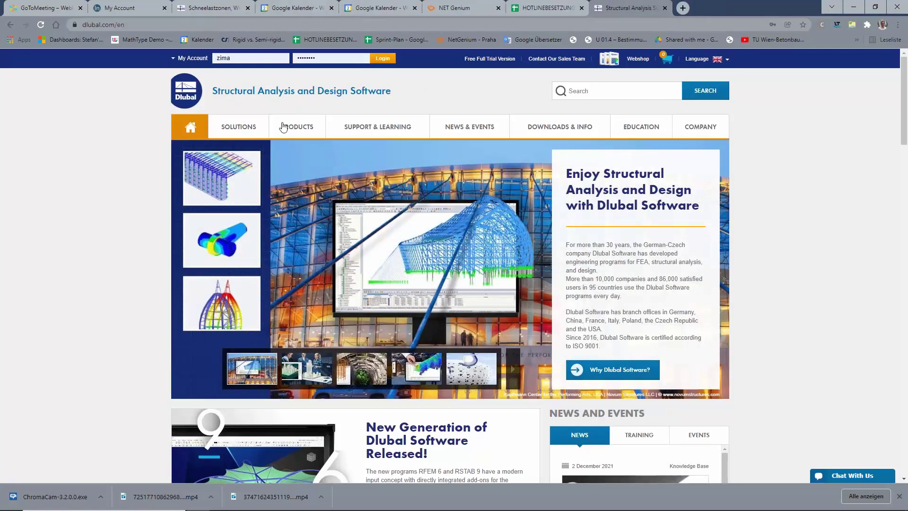
# - Open the Snow Load, Wind Speed, and Seismic Load Maps online service from the website's solutions
pyautogui.moveTo(348, 129)
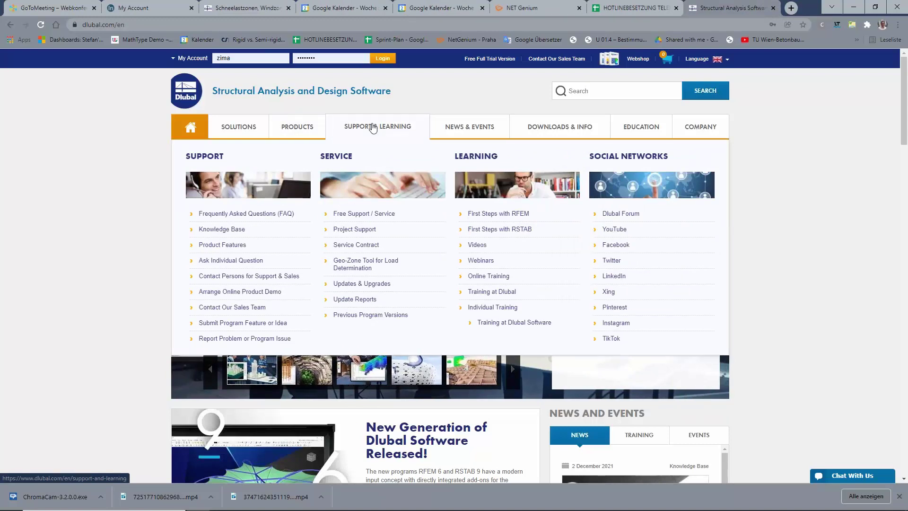
pyautogui.moveTo(264, 128)
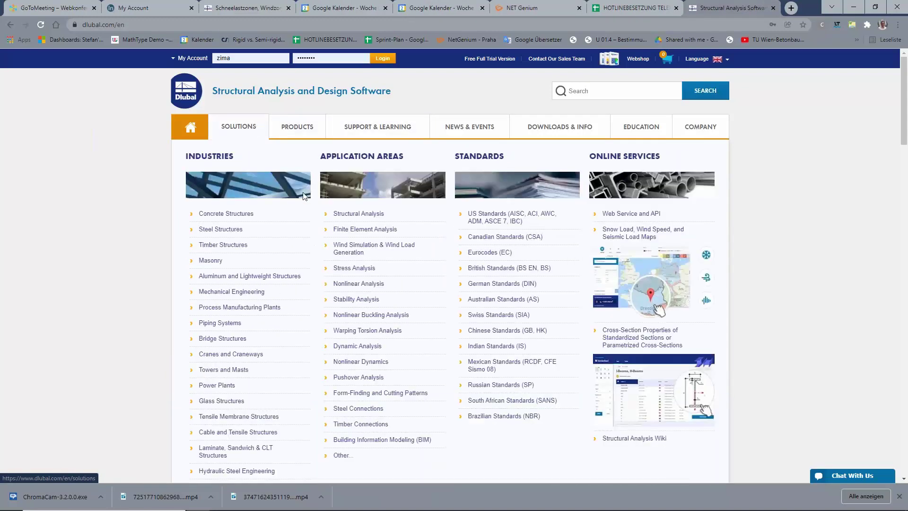
pyautogui.click(641, 232)
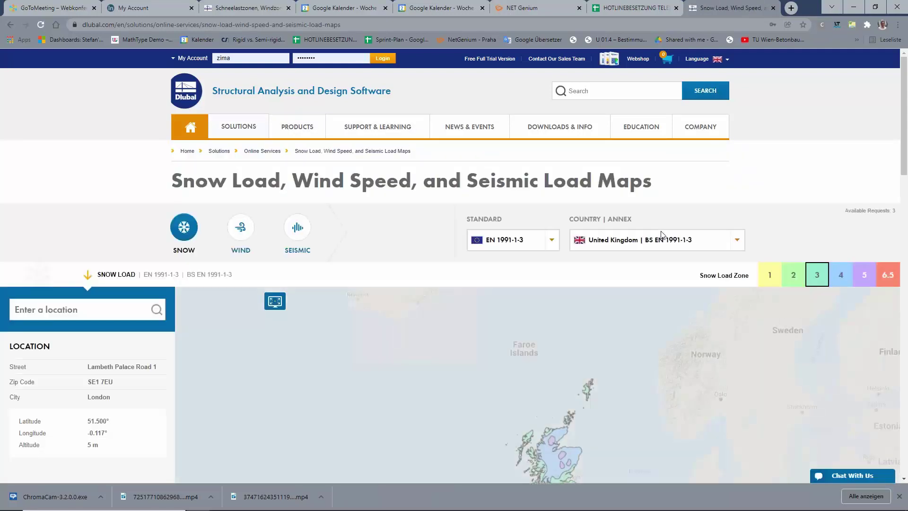
# - Switch the load zone map from snow to seismic load
pyautogui.scroll(-5, 444, 189)
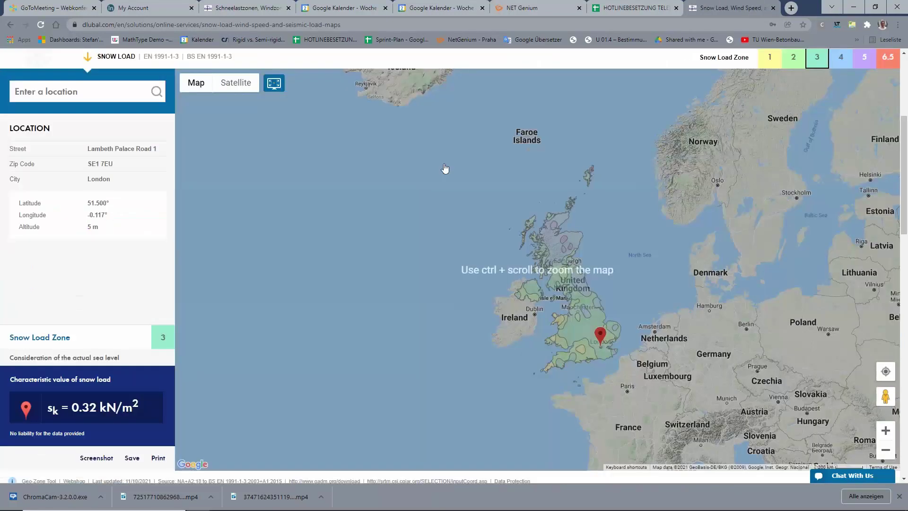
pyautogui.scroll(2, 445, 172)
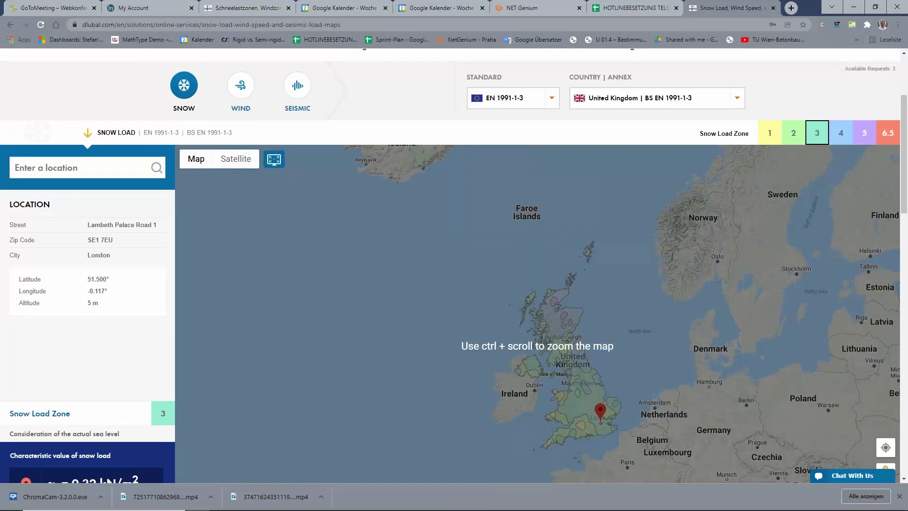
pyautogui.click(297, 85)
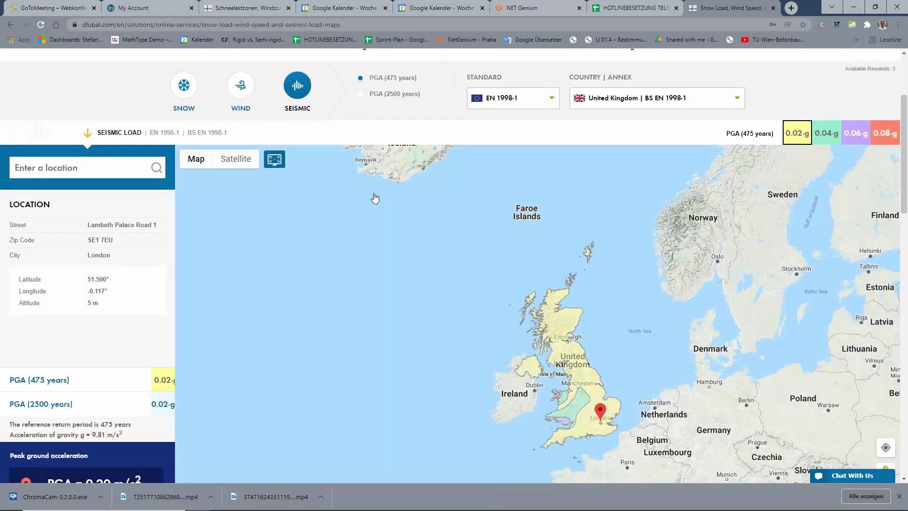
pyautogui.scroll(-2, 375, 197)
pyautogui.scroll(3, 375, 209)
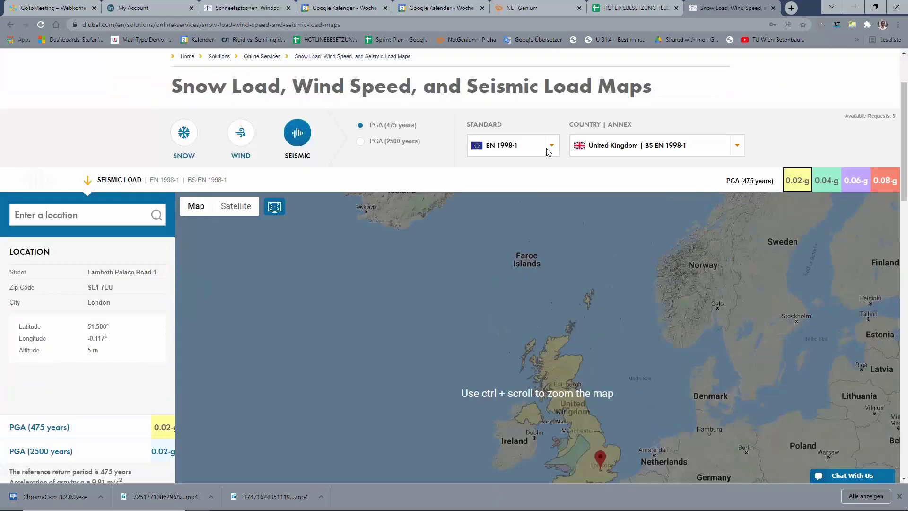
# - Browse the countries and national annexes offered for EN 1998-1 on the seismic load map
pyautogui.click(634, 151)
pyautogui.scroll(-1, 624, 332)
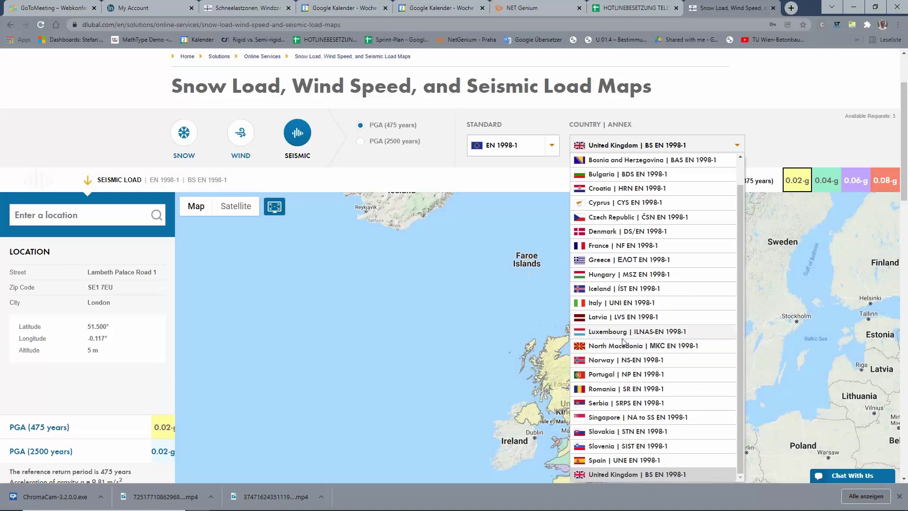
pyautogui.scroll(1, 622, 341)
pyautogui.scroll(-1, 615, 342)
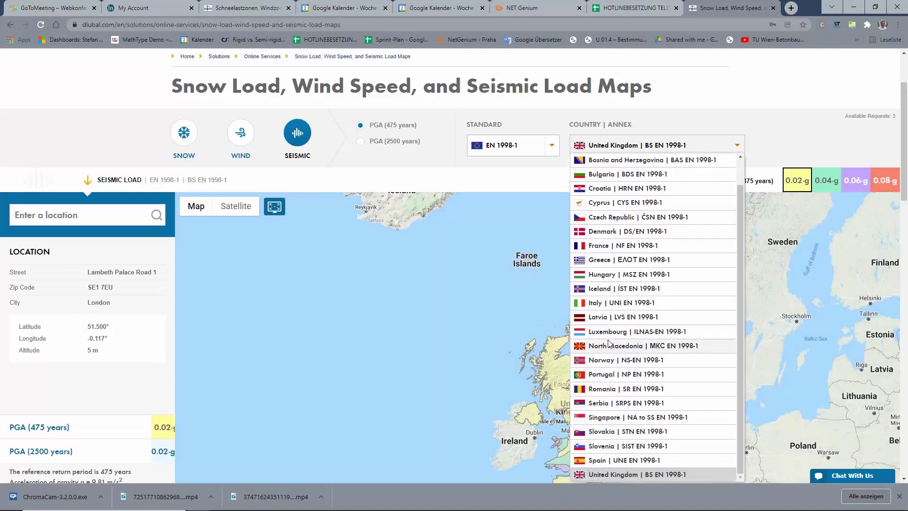
pyautogui.click(538, 152)
pyautogui.click(538, 152)
pyautogui.click(625, 149)
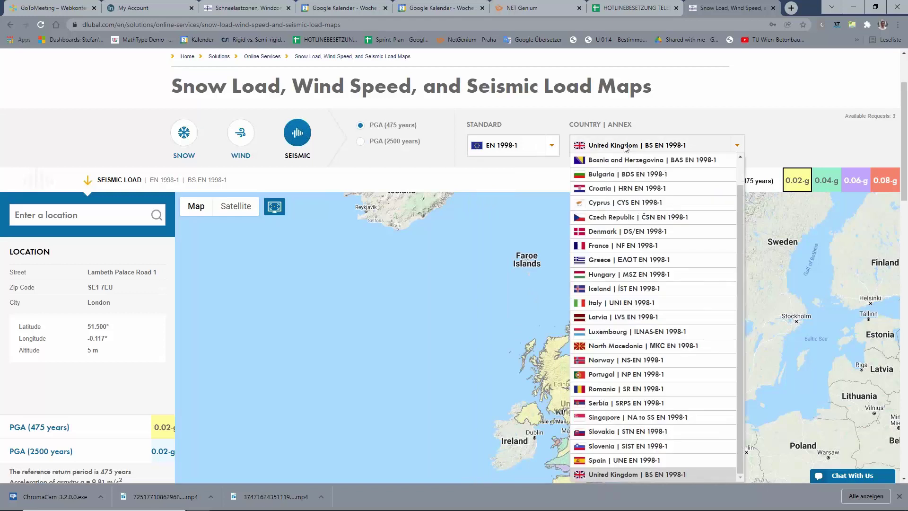
pyautogui.scroll(1, 740, 199)
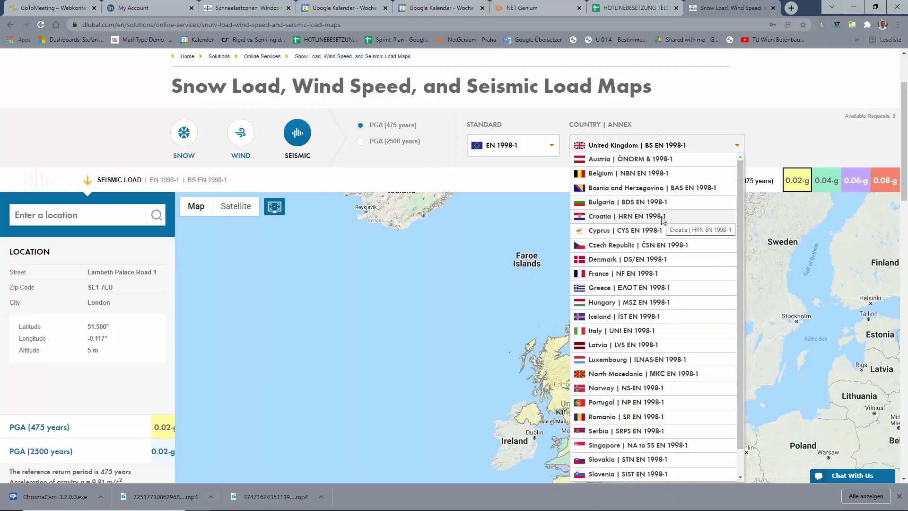
pyautogui.scroll(2, 662, 219)
pyautogui.scroll(-1, 686, 331)
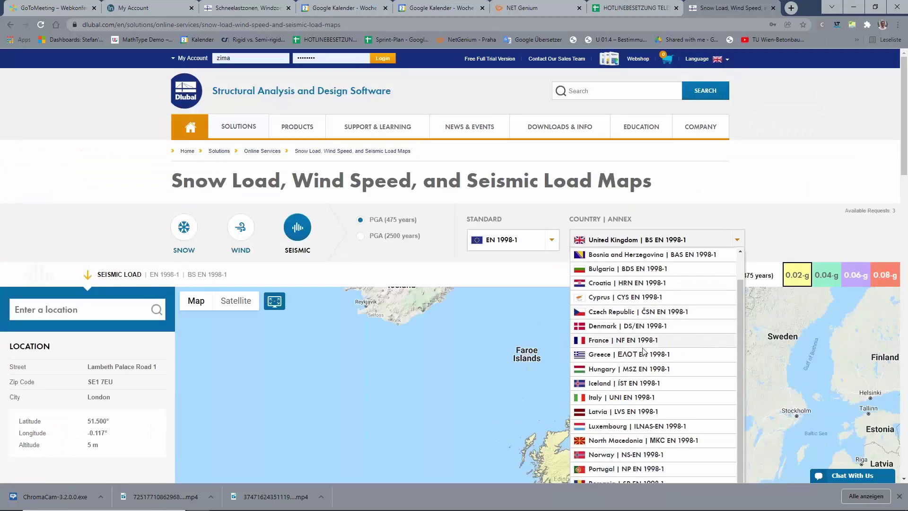
pyautogui.scroll(-10, 700, 284)
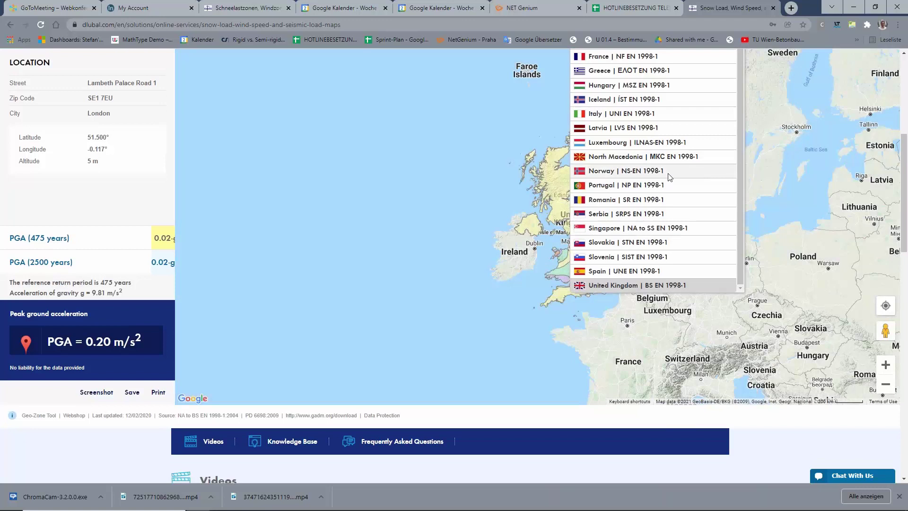
pyautogui.scroll(1, 672, 192)
pyautogui.scroll(6, 672, 184)
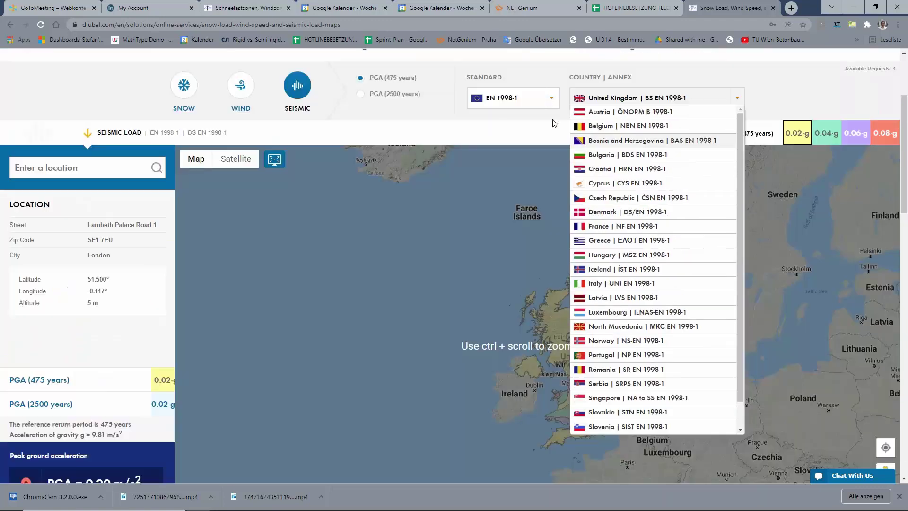
# - Try the DIN 4149 seismic map, and return to EN 1998-1 with the Germany | DIN EN 1998-1 annex
pyautogui.click(552, 100)
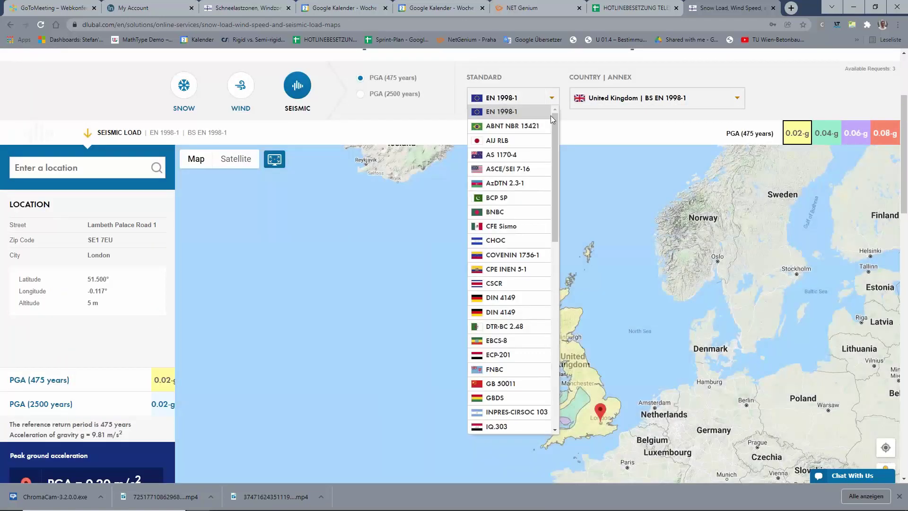
pyautogui.moveTo(556, 151)
pyautogui.mouseDown()
pyautogui.moveTo(559, 292)
pyautogui.moveTo(545, 155)
pyautogui.mouseUp()
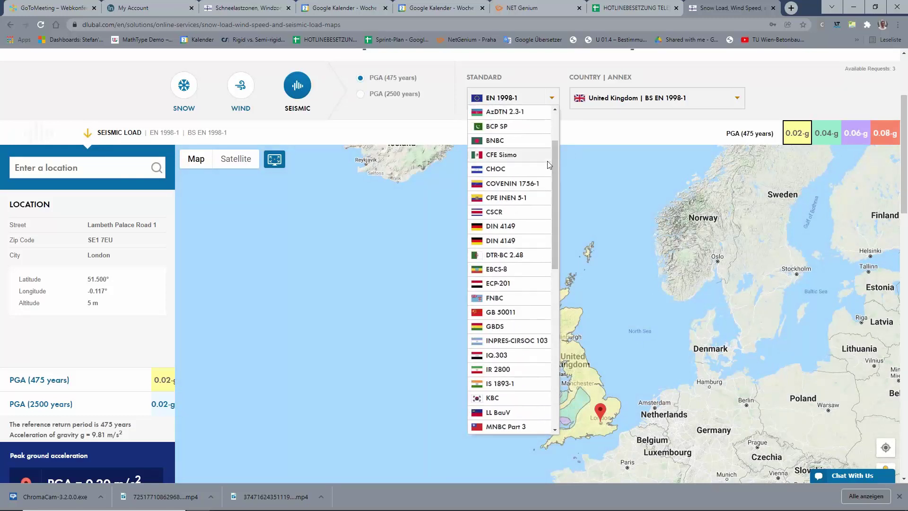
pyautogui.click(510, 231)
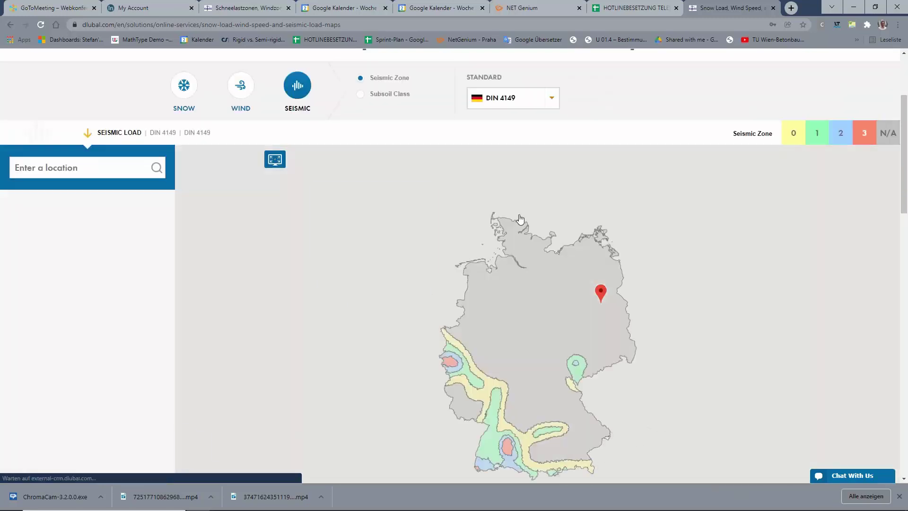
pyautogui.click(542, 104)
pyautogui.click(502, 109)
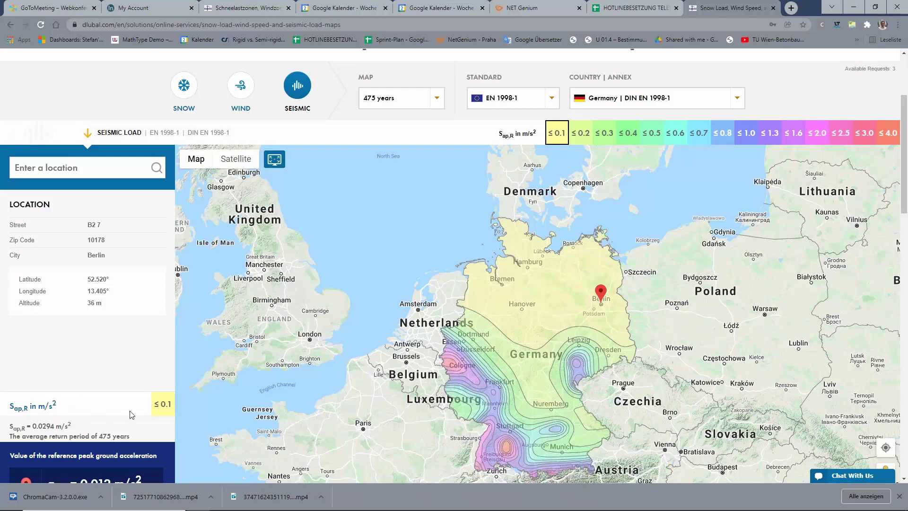
# - Check the reference peak ground acceleration given for the Berlin location and switch back to RFEM
pyautogui.scroll(-3, 70, 303)
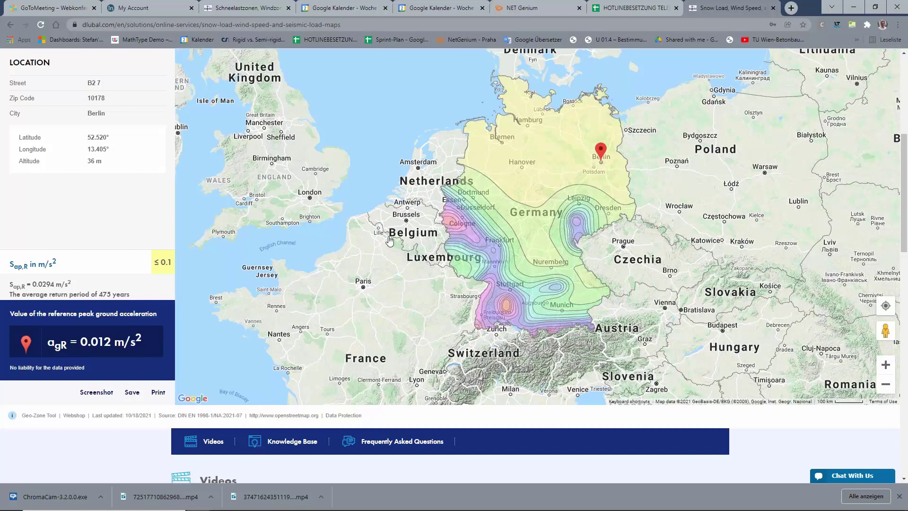
pyautogui.scroll(2, 228, 181)
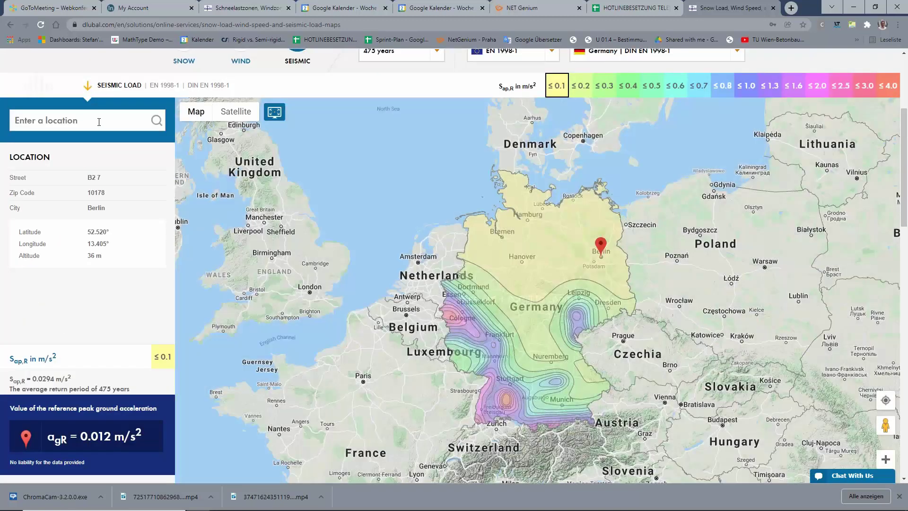
pyautogui.click(99, 122)
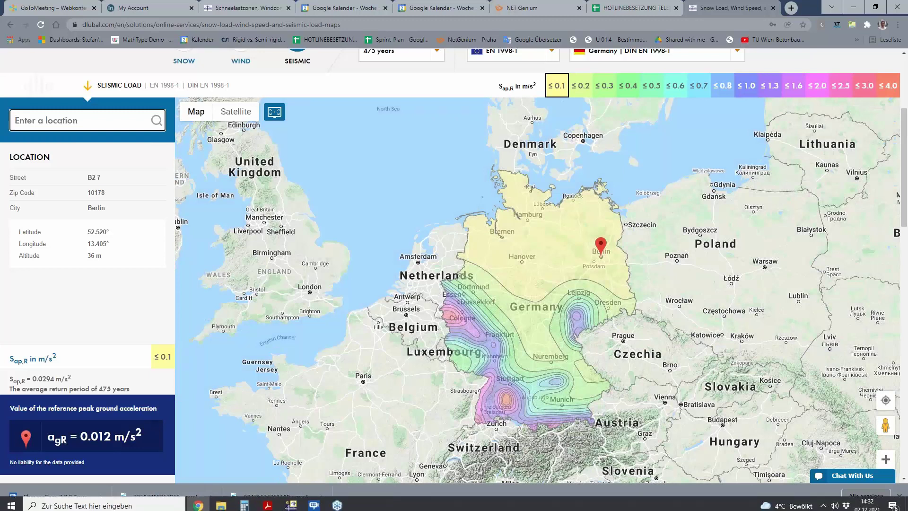
pyautogui.click(296, 504)
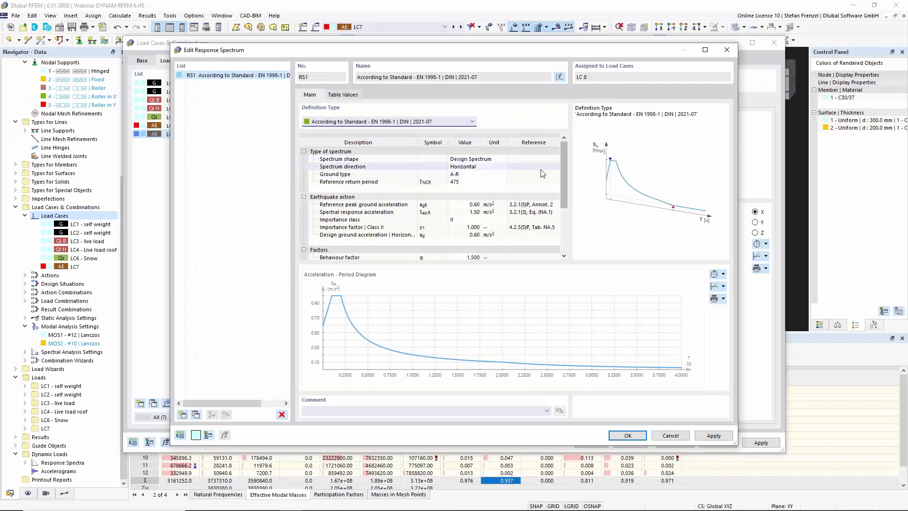
# - Set the ground type of response spectrum RS1 to C-T and accept the edited spectrum
pyautogui.moveTo(562, 172); pyautogui.dragTo(567, 212)
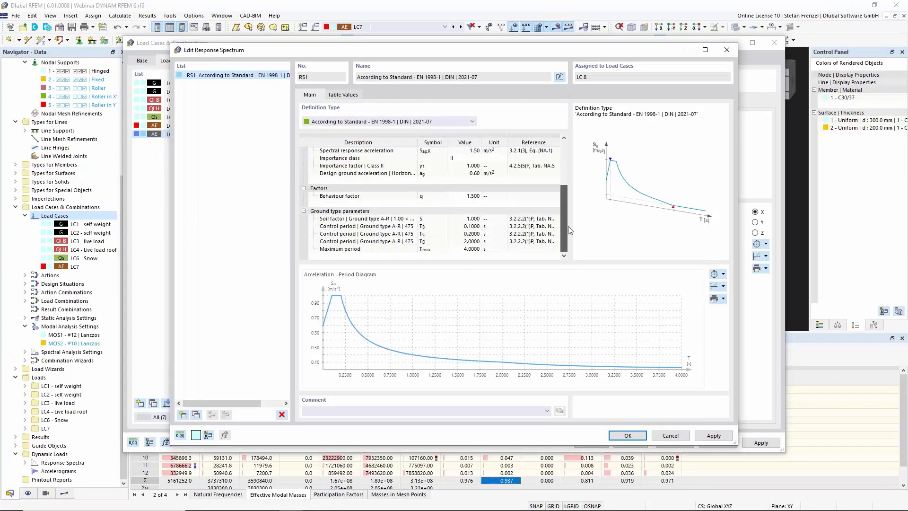
pyautogui.scroll(3, 487, 184)
pyautogui.click(483, 174)
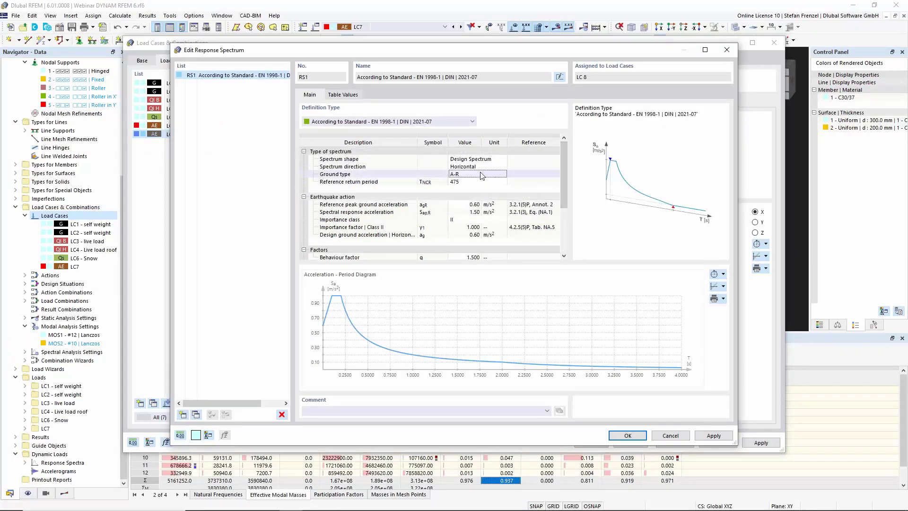
pyautogui.click(502, 174)
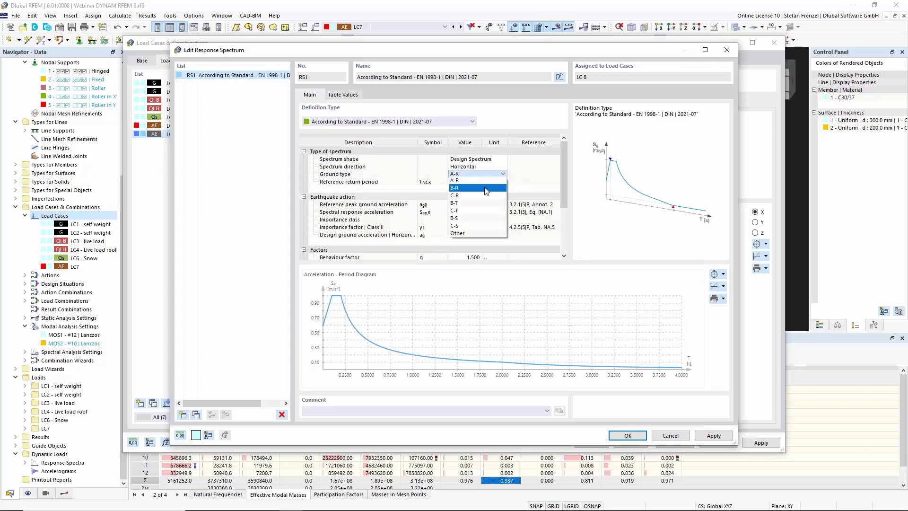
pyautogui.click(479, 217)
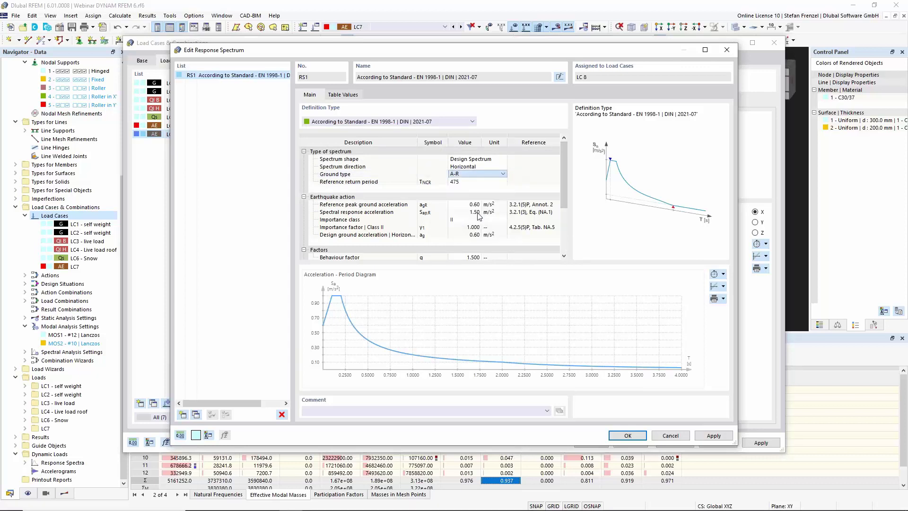
pyautogui.click(467, 205)
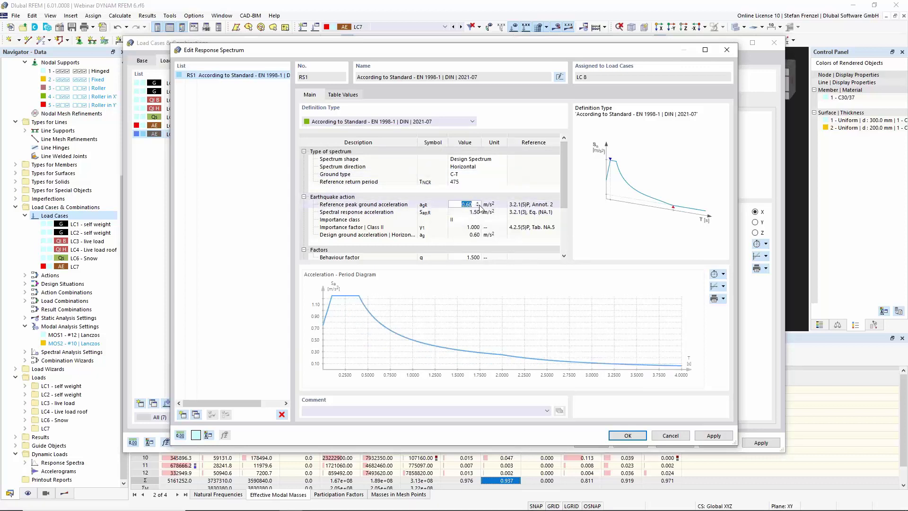
pyautogui.click(467, 213)
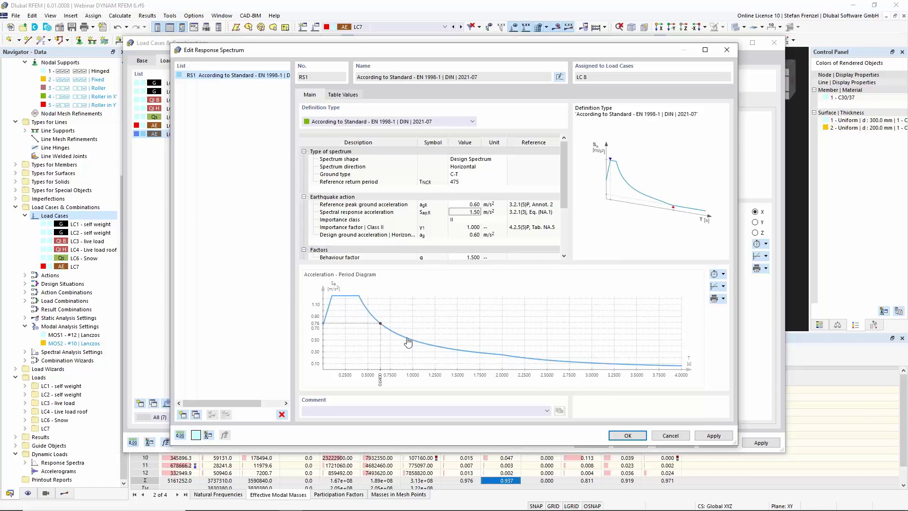
pyautogui.click(623, 432)
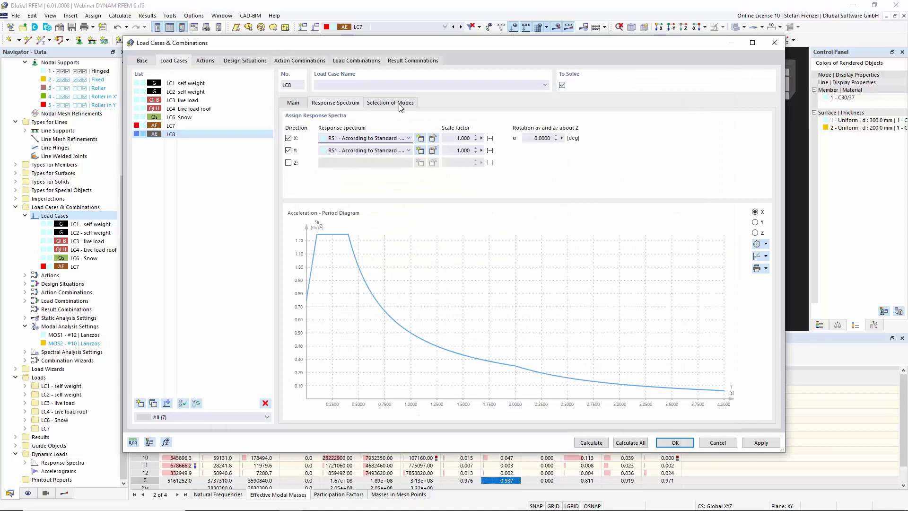
# - Exclude LC8 mode shapes with an effective modal mass factor below 0.040 and calculate all load cases
pyautogui.click(401, 105)
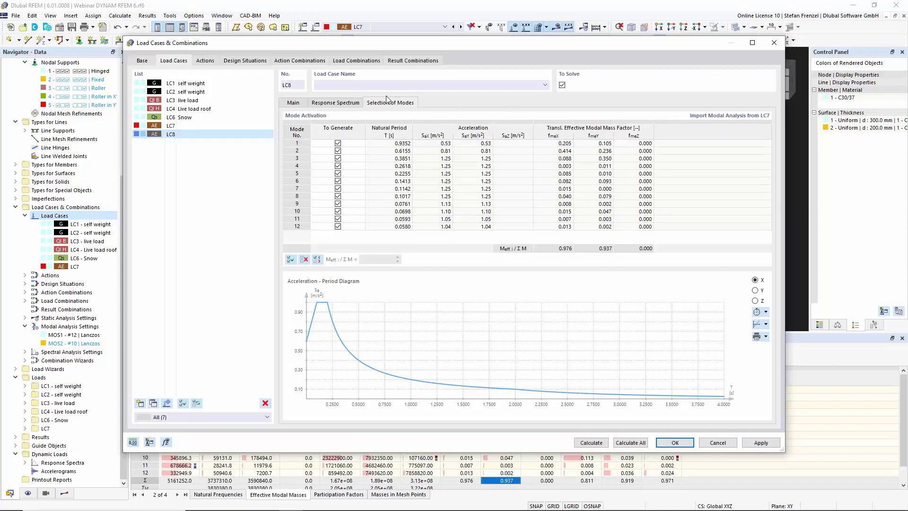
pyautogui.click(316, 260)
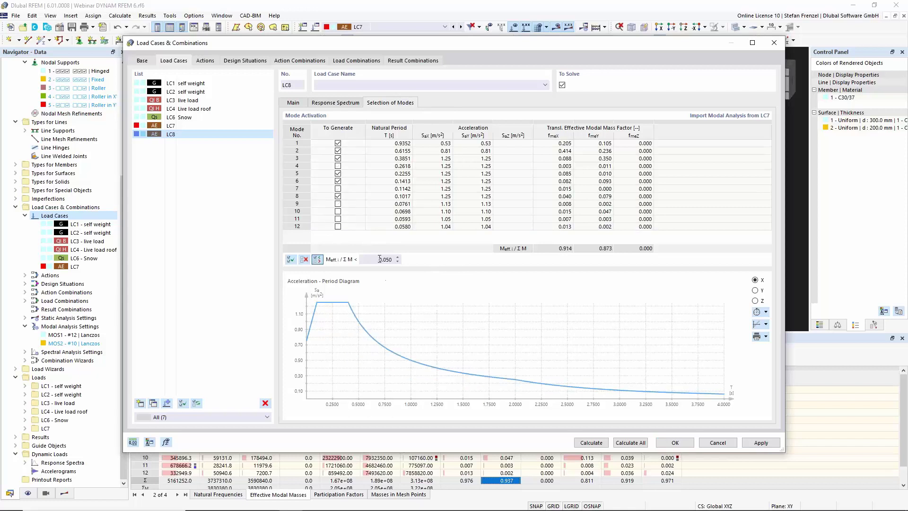
pyautogui.click(367, 260)
pyautogui.moveTo(379, 260); pyautogui.dragTo(432, 261)
pyautogui.write('0,0')
pyautogui.write('4')
pyautogui.click(597, 247)
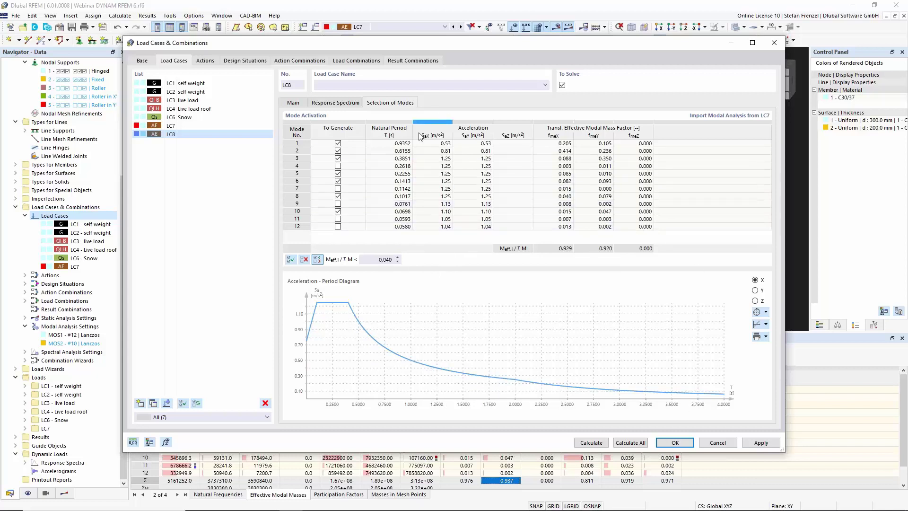
pyautogui.click(301, 104)
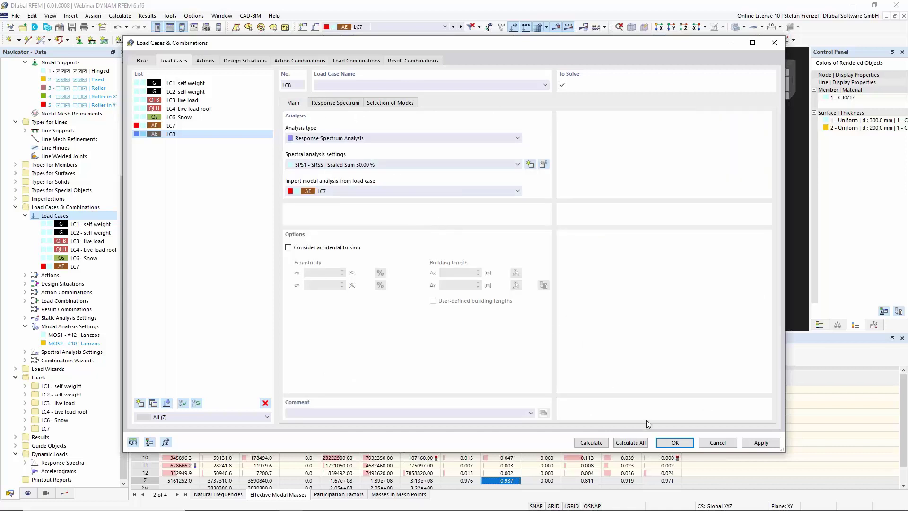
pyautogui.click(634, 446)
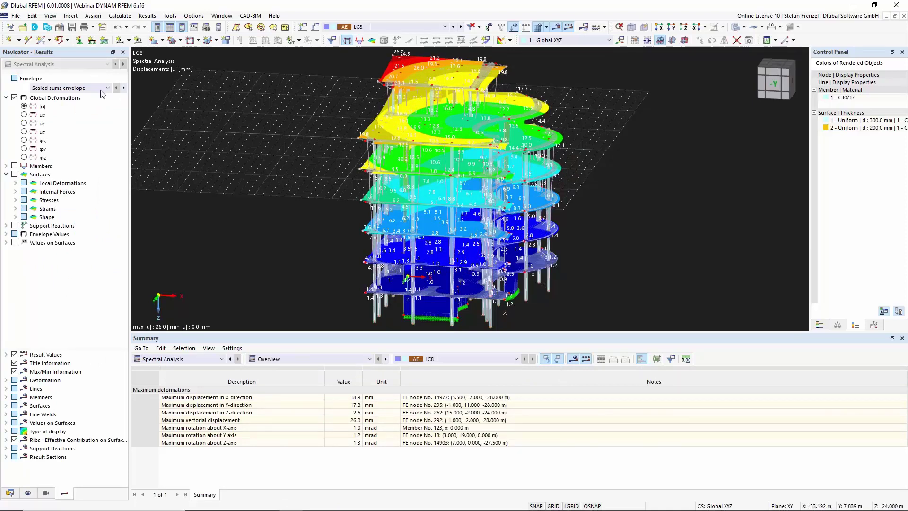
# - Display the LC8 global deformations for direction X and for X, Mode Shape 1, and inspect the building
pyautogui.click(74, 89)
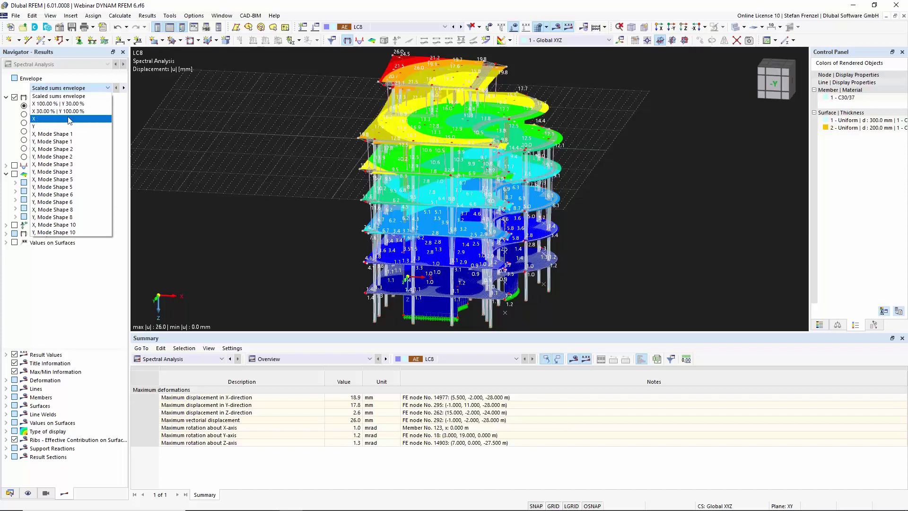
pyautogui.press('Escape')
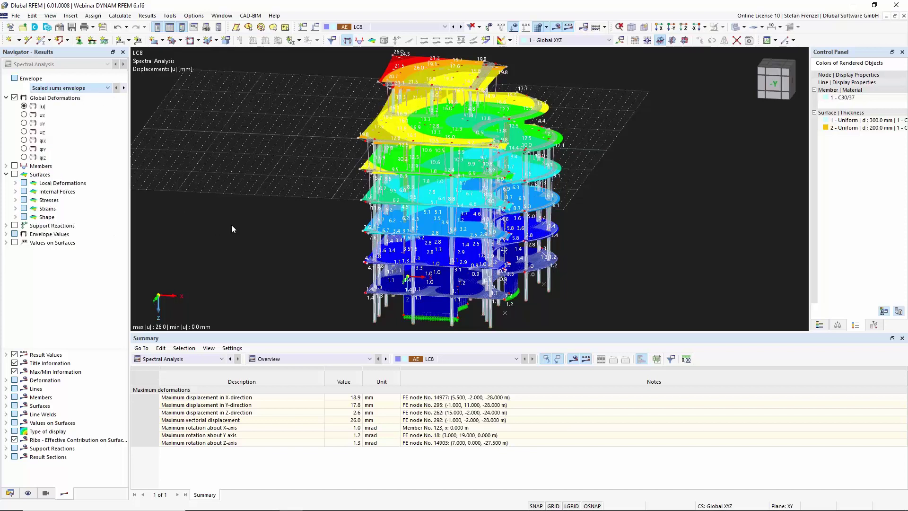
pyautogui.click(101, 89)
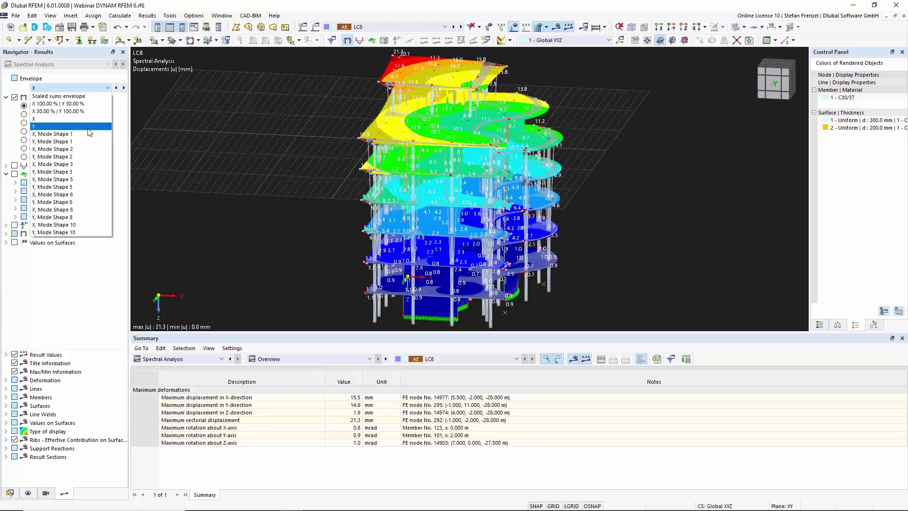
pyautogui.press('Escape')
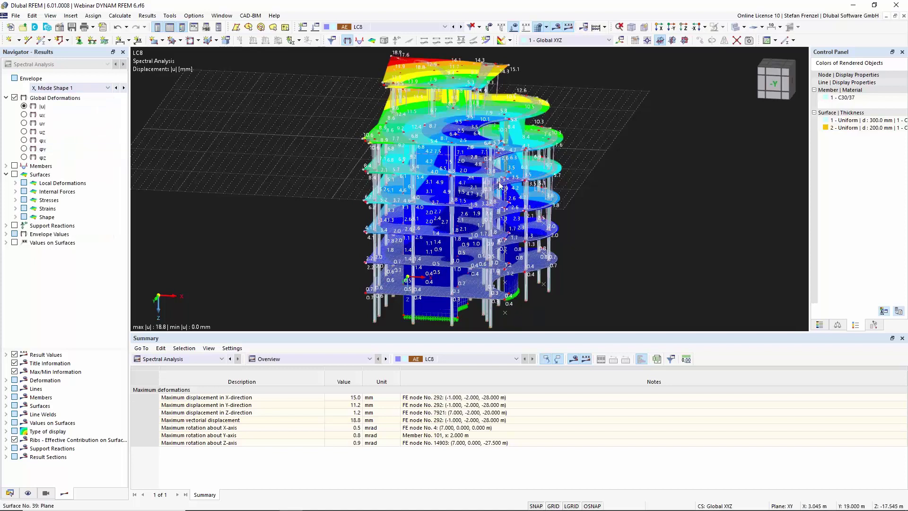
pyautogui.keyDown('ctrl'); pyautogui.moveTo(628, 162); pyautogui.dragTo(433, 174, button='middle'); pyautogui.keyUp('ctrl')
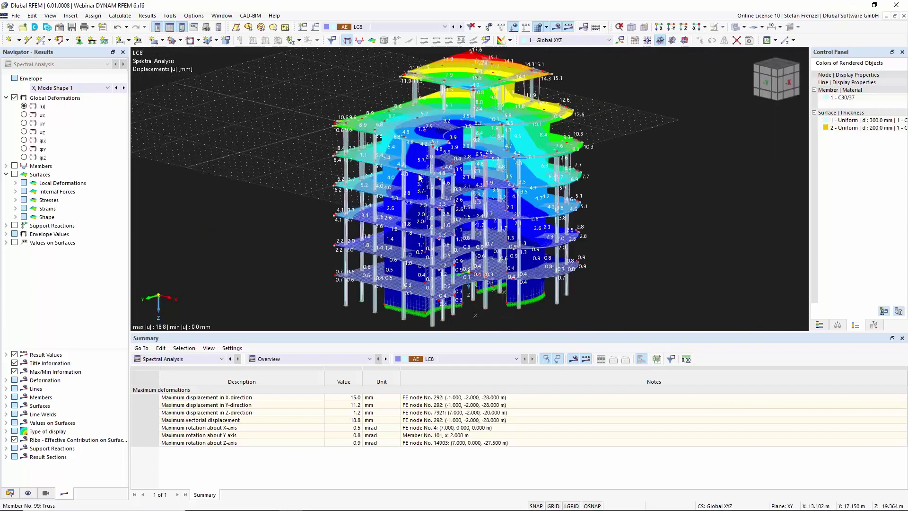
pyautogui.scroll(-3, 471, 160)
pyautogui.scroll(3, 470, 160)
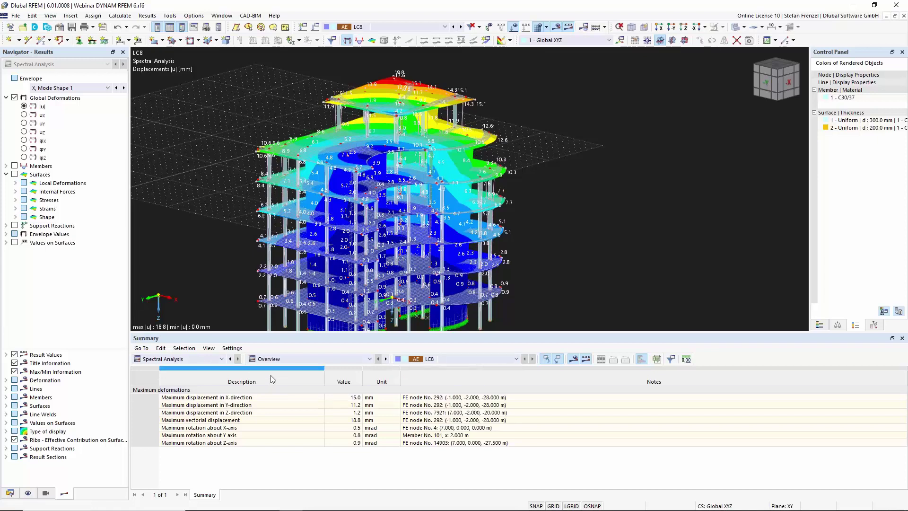
# - Show the spectral analysis results table by surface and look through the global deformations
pyautogui.click(285, 360)
pyautogui.click(289, 399)
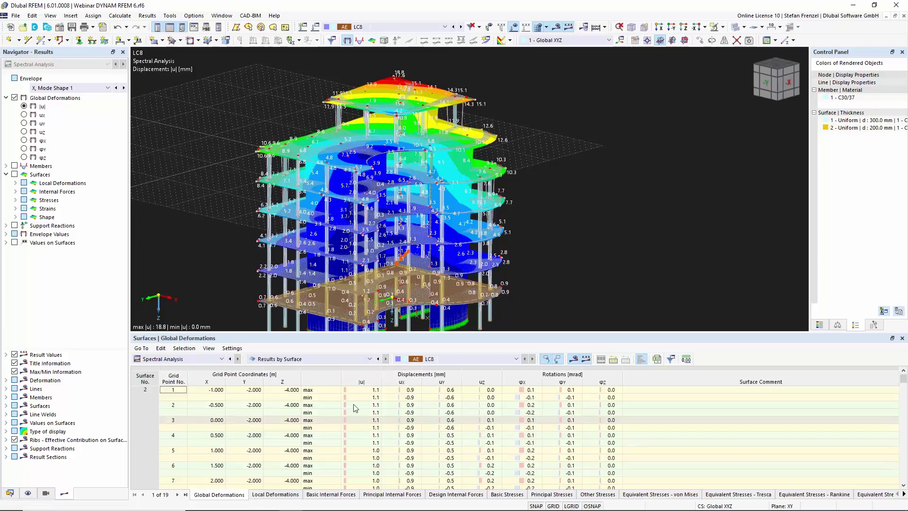
pyautogui.scroll(-2, 322, 427)
pyautogui.scroll(3, 321, 427)
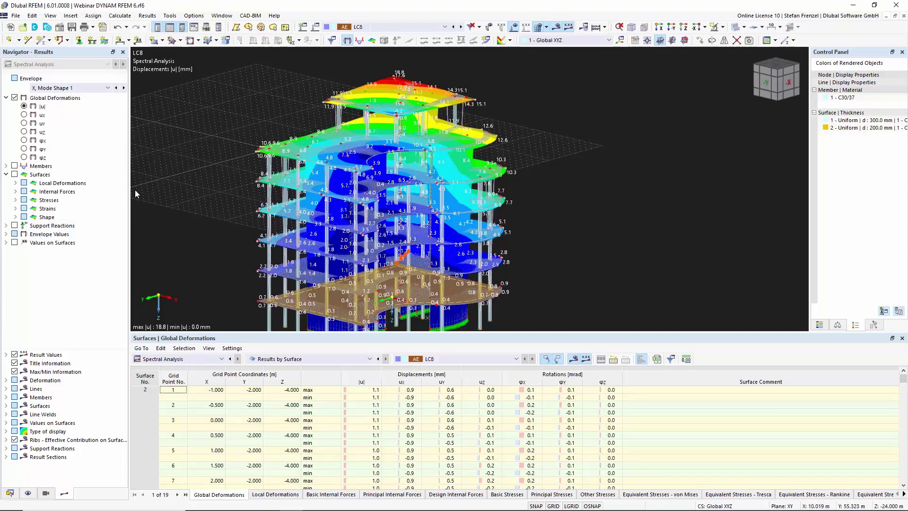
# - Display the LC8 global deformations for the scaled sums envelope and inspect the building
pyautogui.scroll(-3, 237, 191)
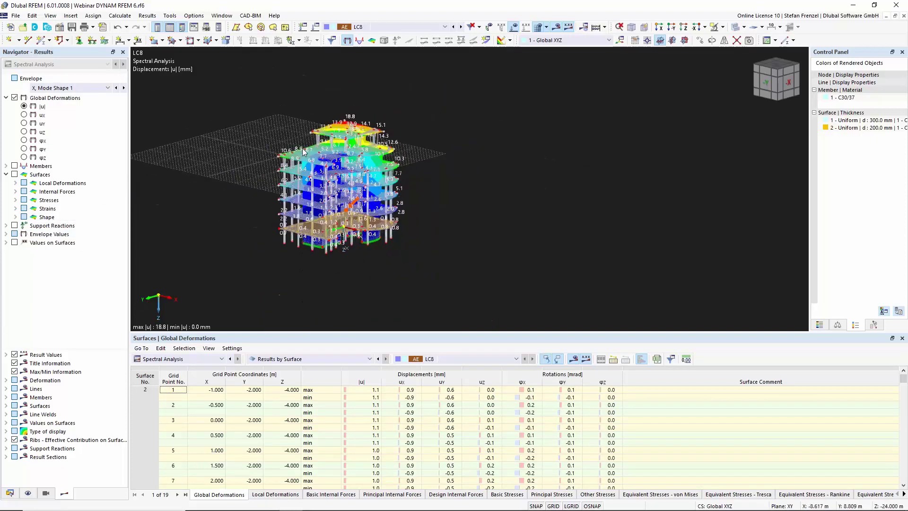
pyautogui.scroll(3, 263, 165)
pyautogui.scroll(-3, 263, 165)
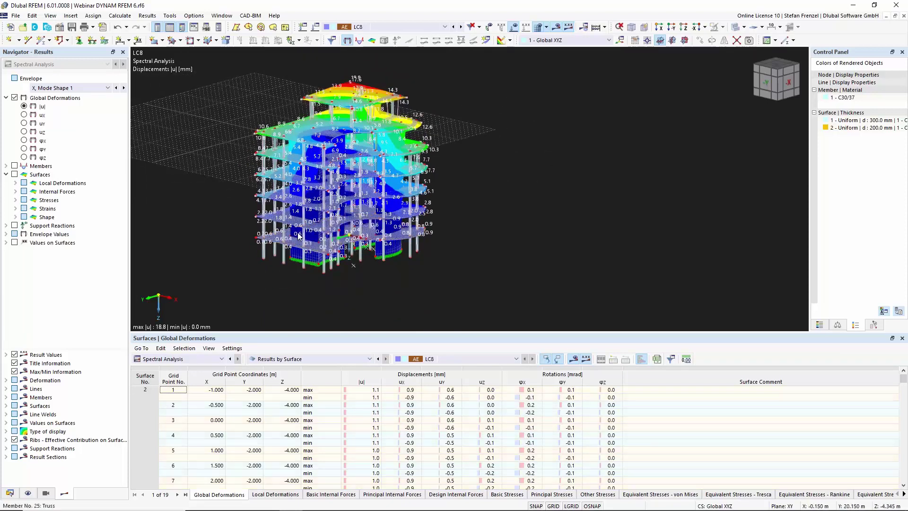
pyautogui.click(60, 89)
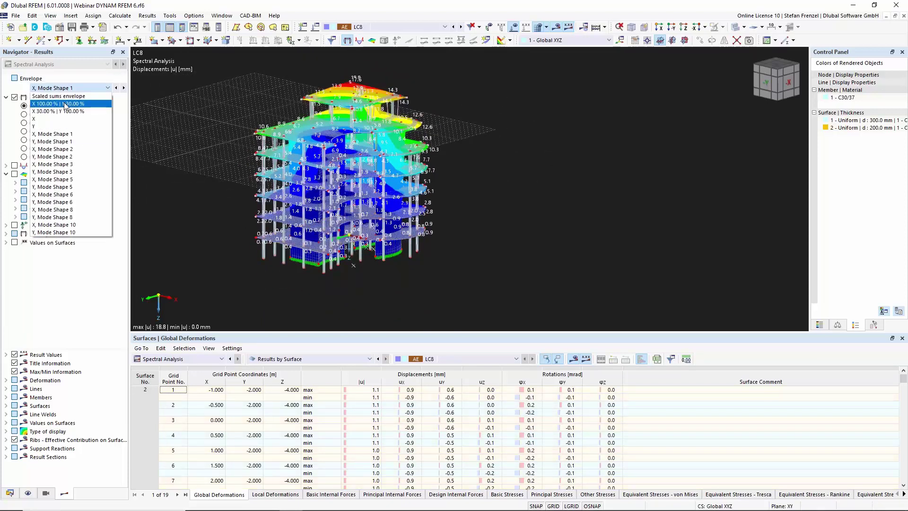
pyautogui.click(70, 102)
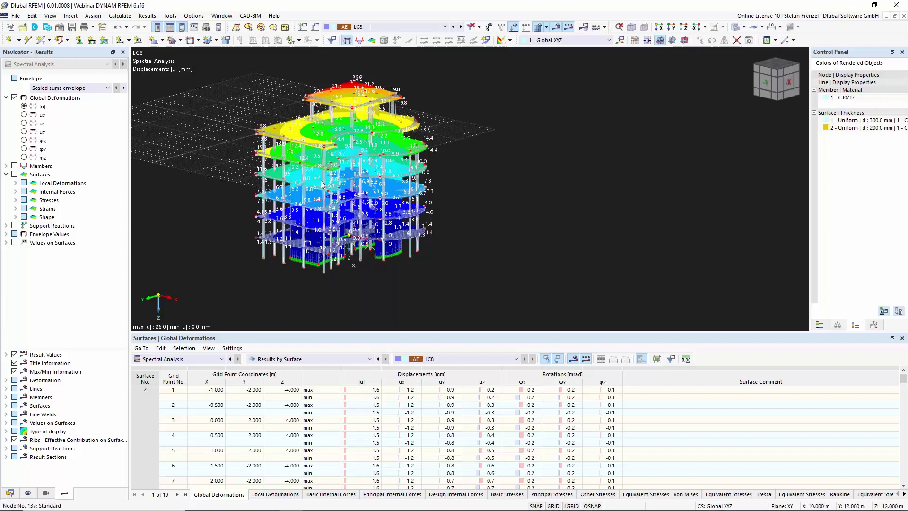
pyautogui.click(11, 494)
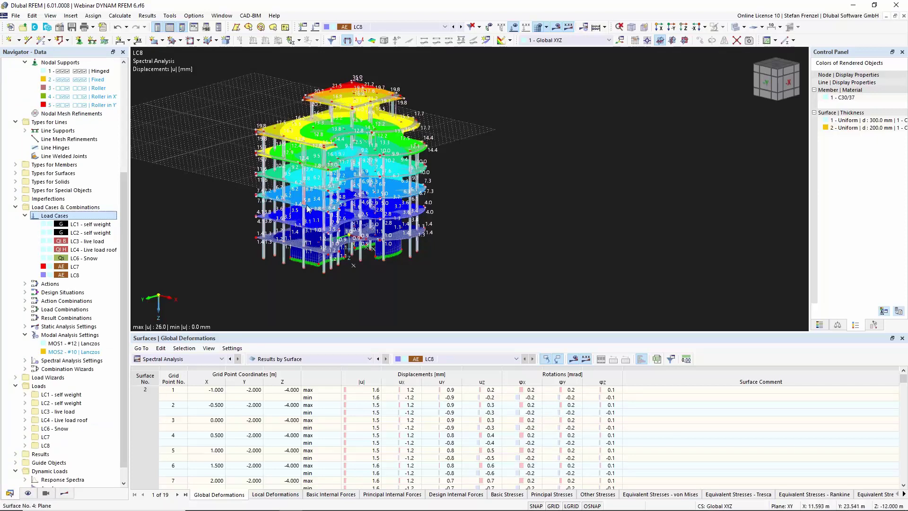
pyautogui.rightClick(55, 216)
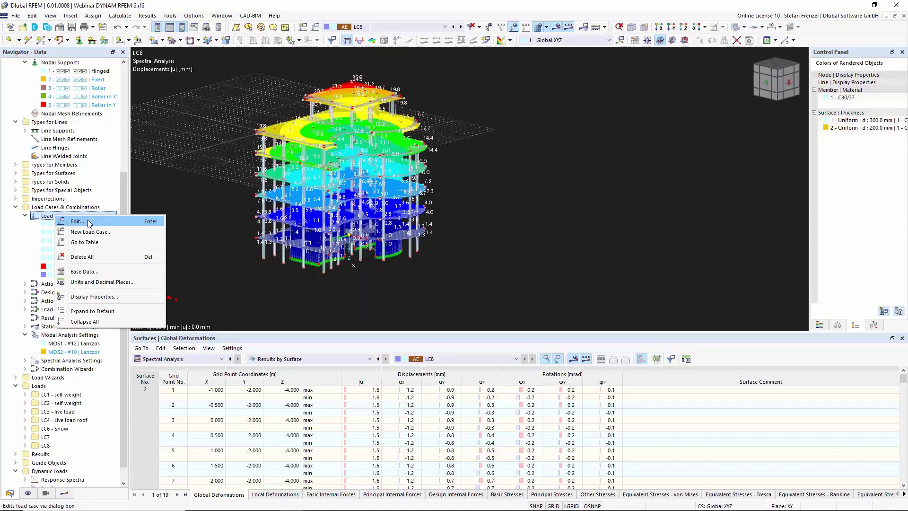
pyautogui.click(89, 223)
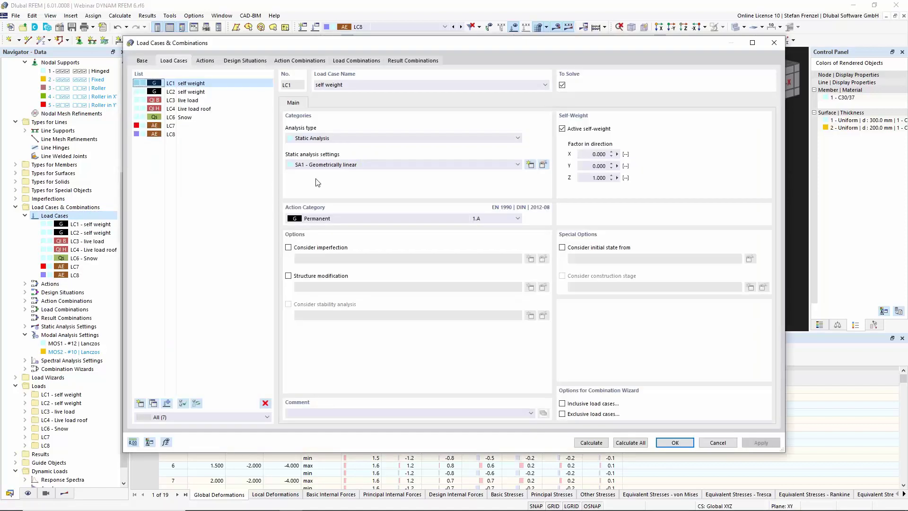
pyautogui.click(245, 61)
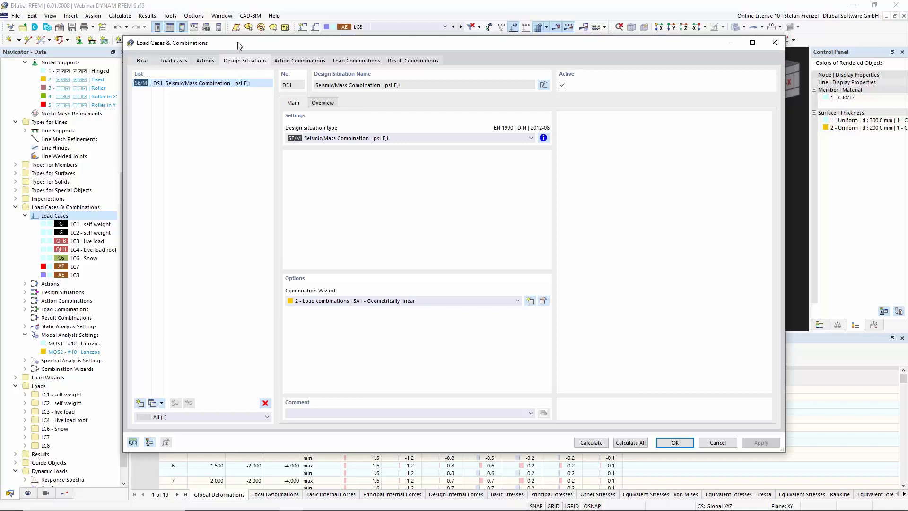
pyautogui.click(344, 139)
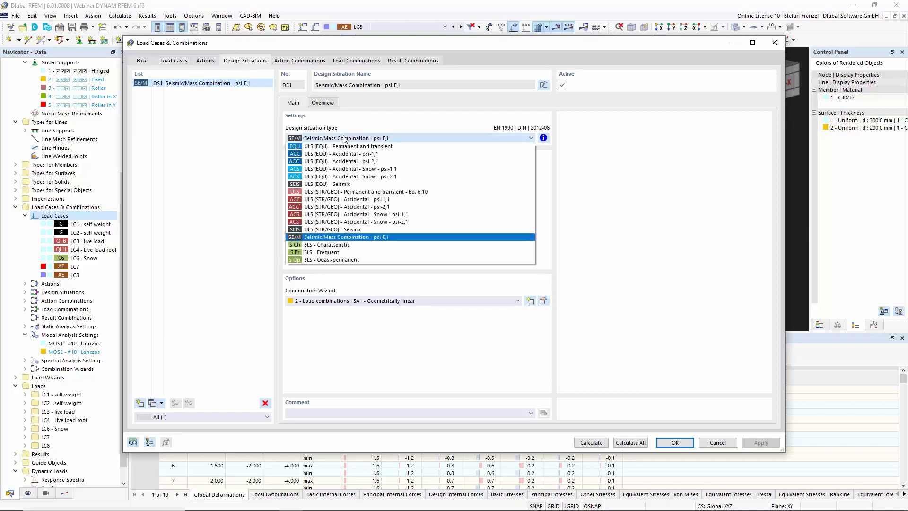
pyautogui.click(338, 185)
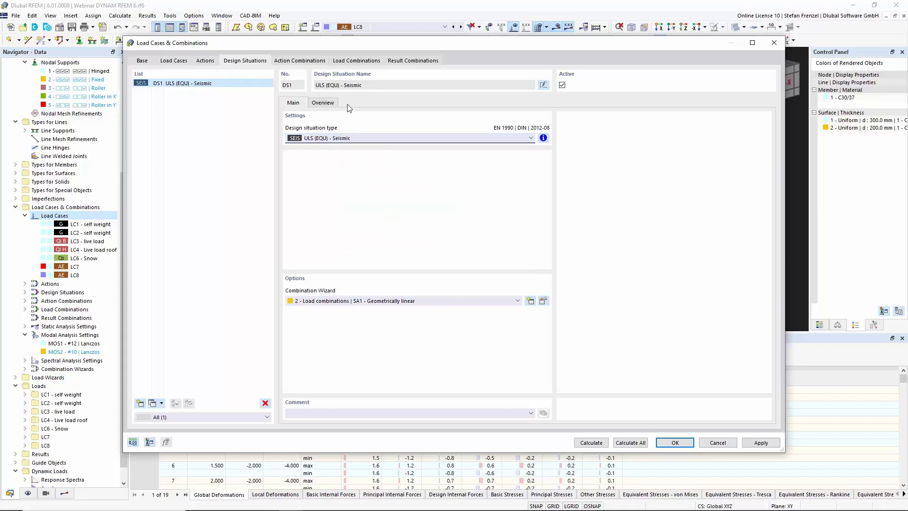
pyautogui.click(360, 301)
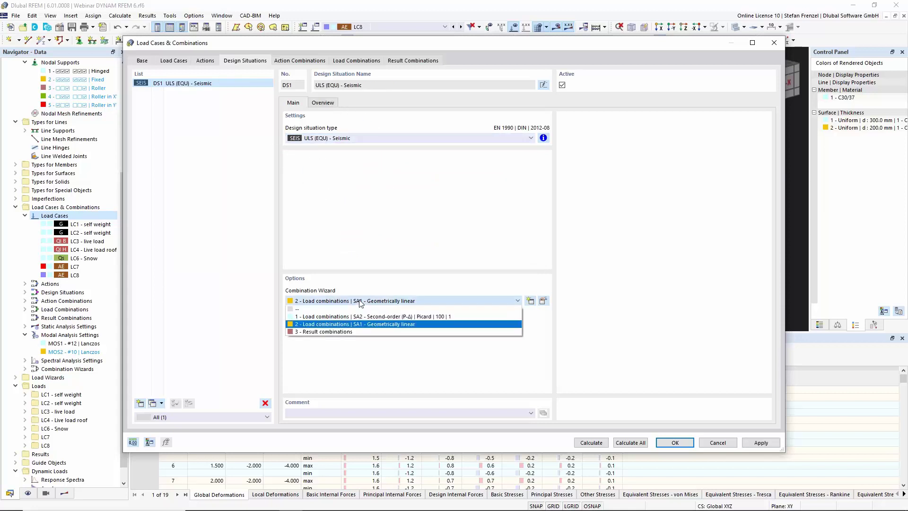
pyautogui.click(340, 331)
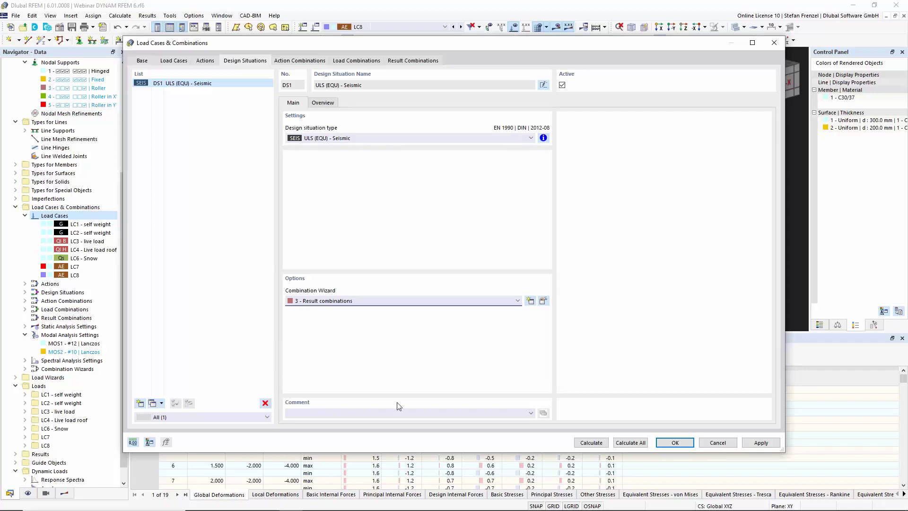
pyautogui.click(725, 442)
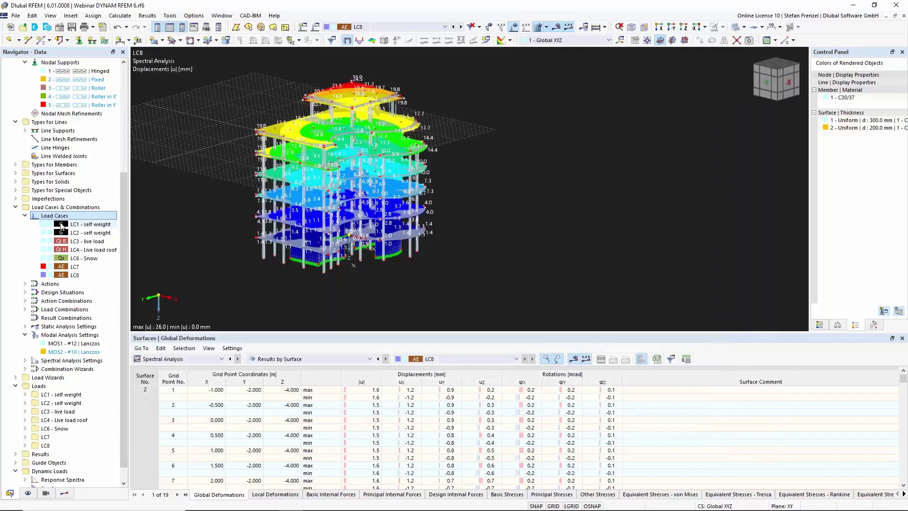
# - Add a second design situation of type ULS (EQU) - Seismic and assign it combination wizard 3 - Result combinations
pyautogui.rightClick(55, 216)
pyautogui.click(317, 246)
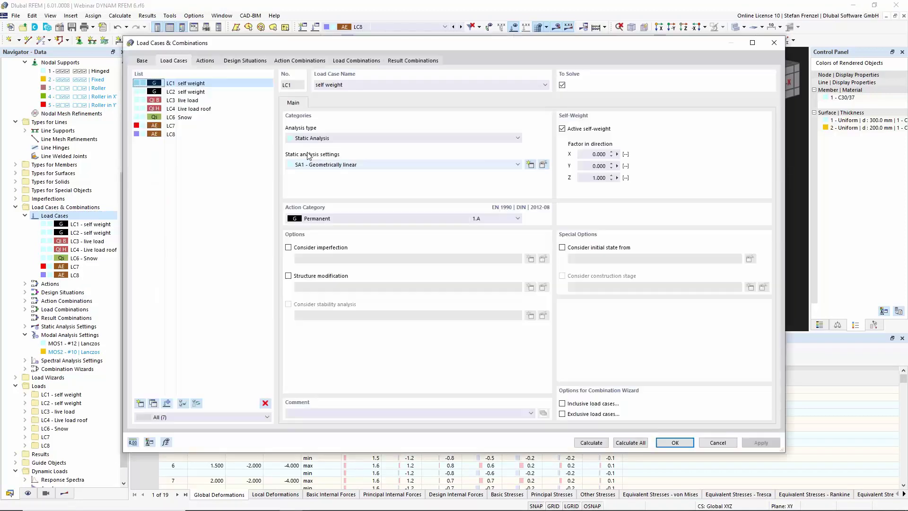
pyautogui.click(254, 61)
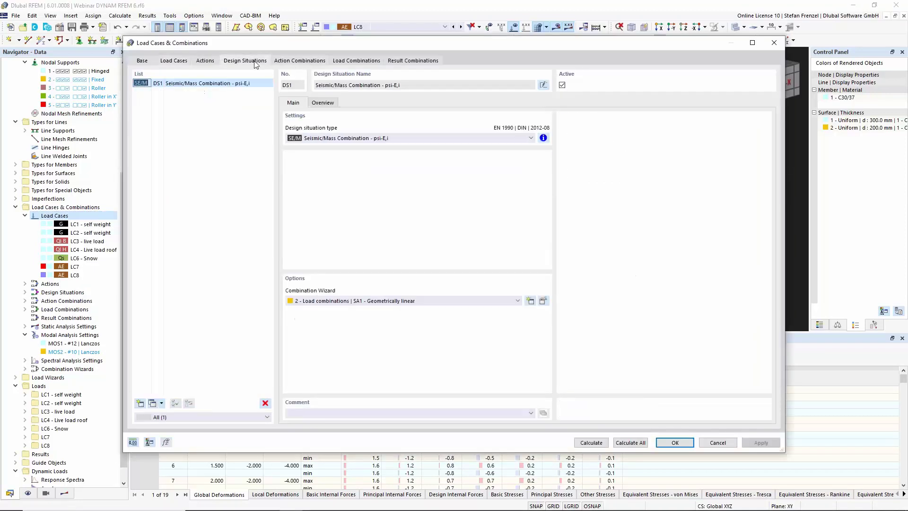
pyautogui.click(140, 403)
pyautogui.click(339, 138)
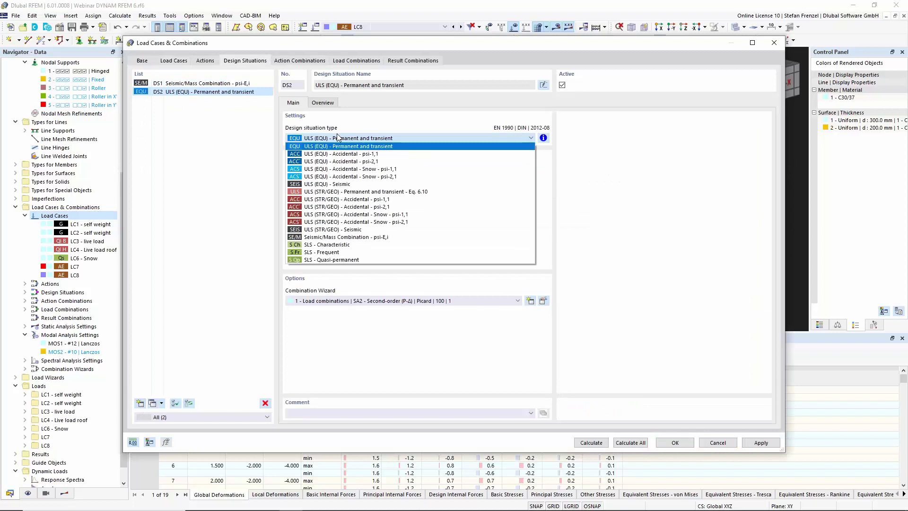
pyautogui.click(339, 184)
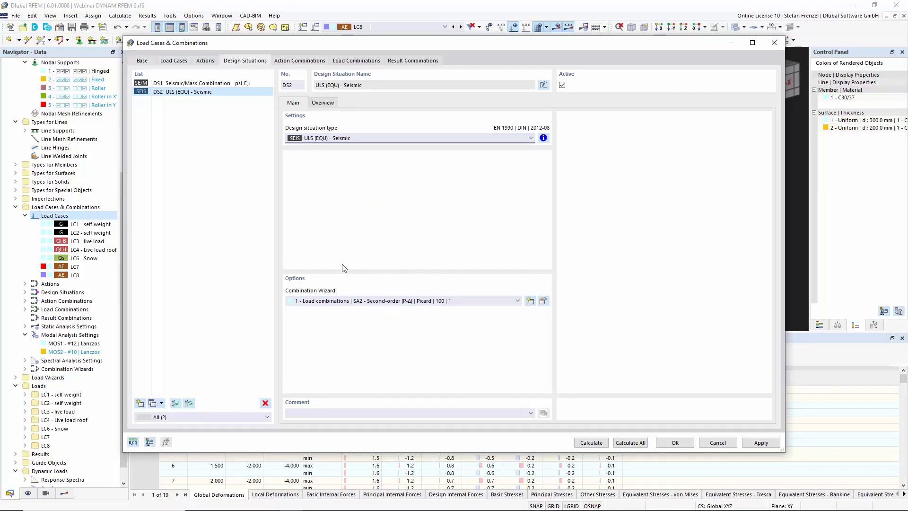
pyautogui.click(354, 301)
pyautogui.click(354, 332)
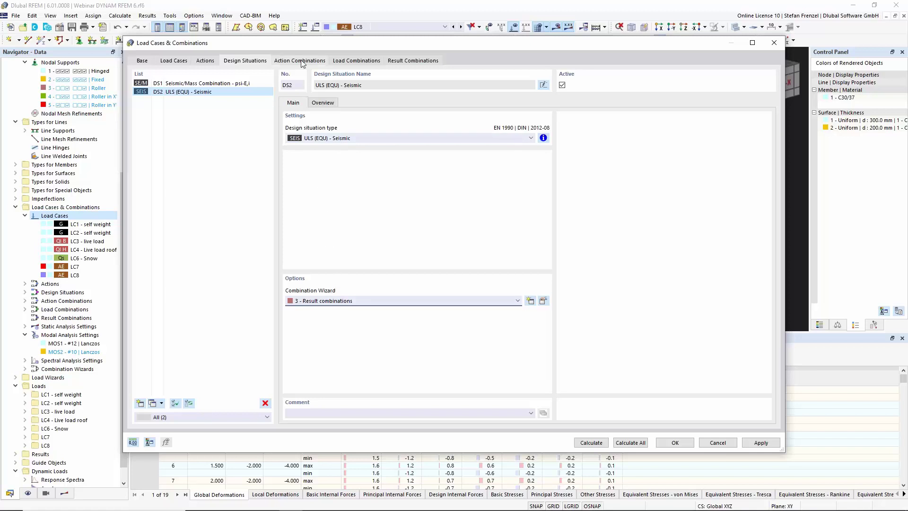
# - Generate the result combinations and review the load cases assigned to RC1
pyautogui.click(343, 63)
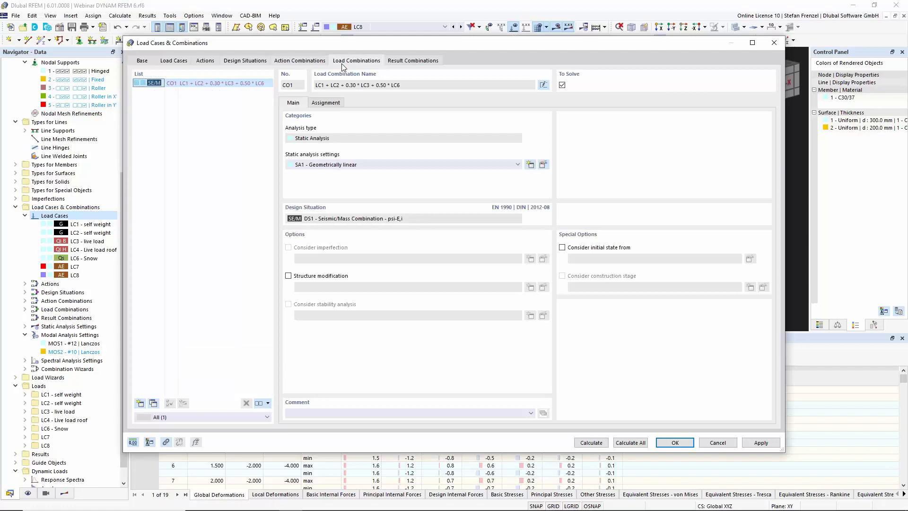
pyautogui.click(404, 61)
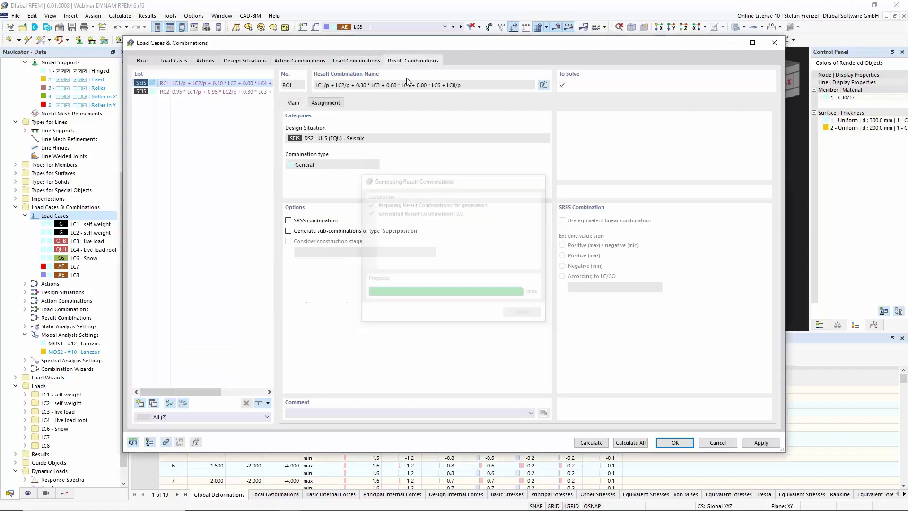
pyautogui.click(336, 102)
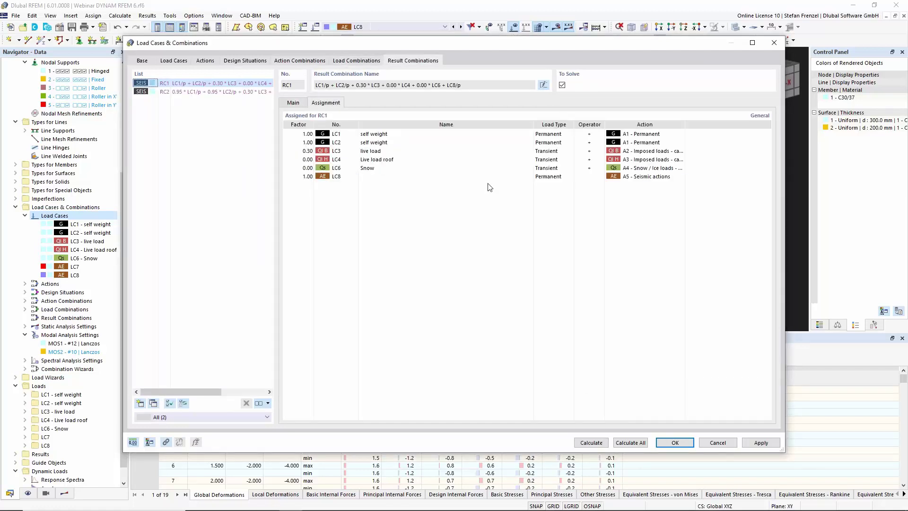
pyautogui.click(402, 178)
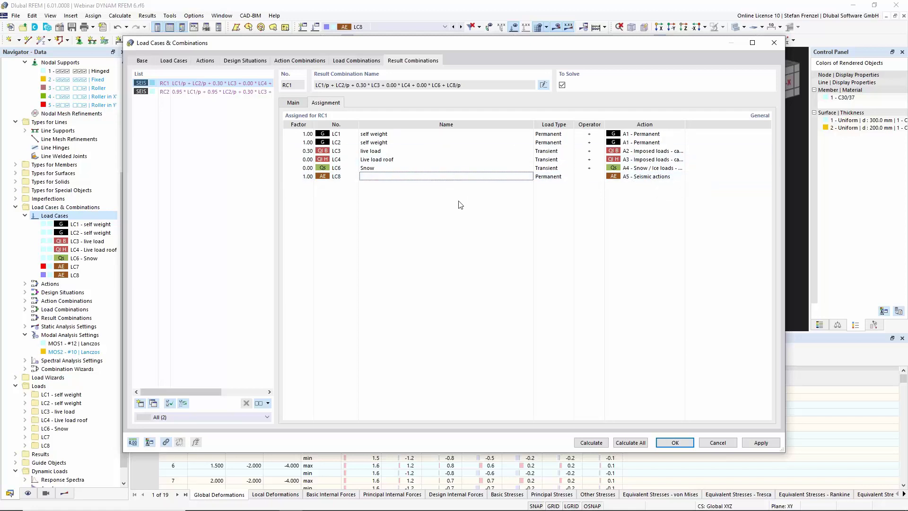
# - Enable sub-results for result combinations and set the LC8 sub-result in RC1 to Scaled sums envelope
pyautogui.click(148, 63)
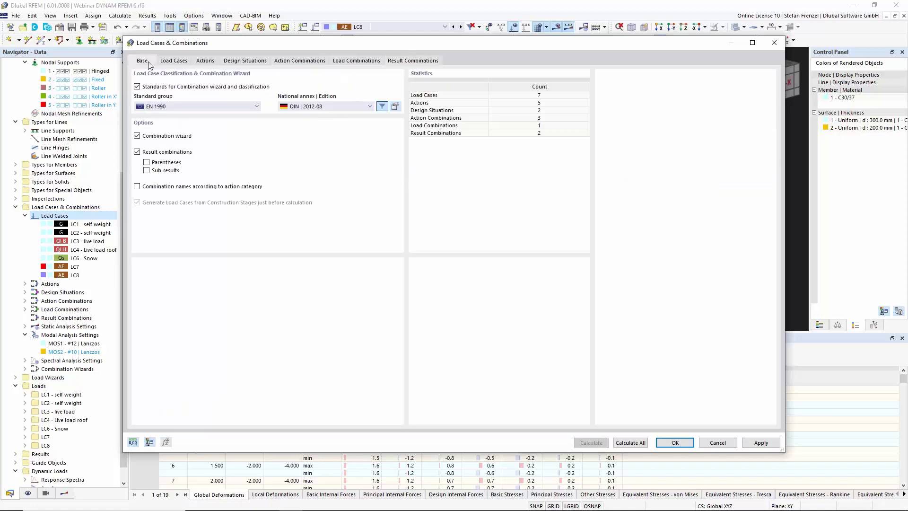
pyautogui.click(147, 170)
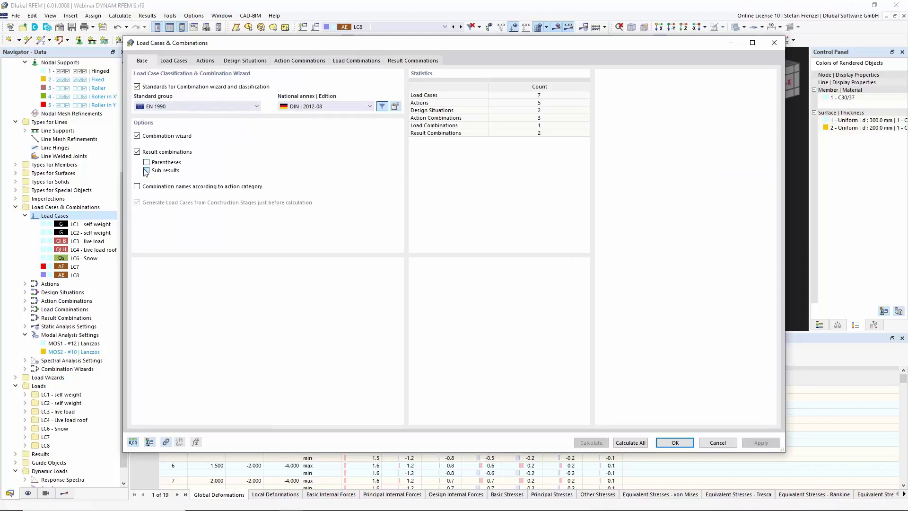
pyautogui.click(410, 62)
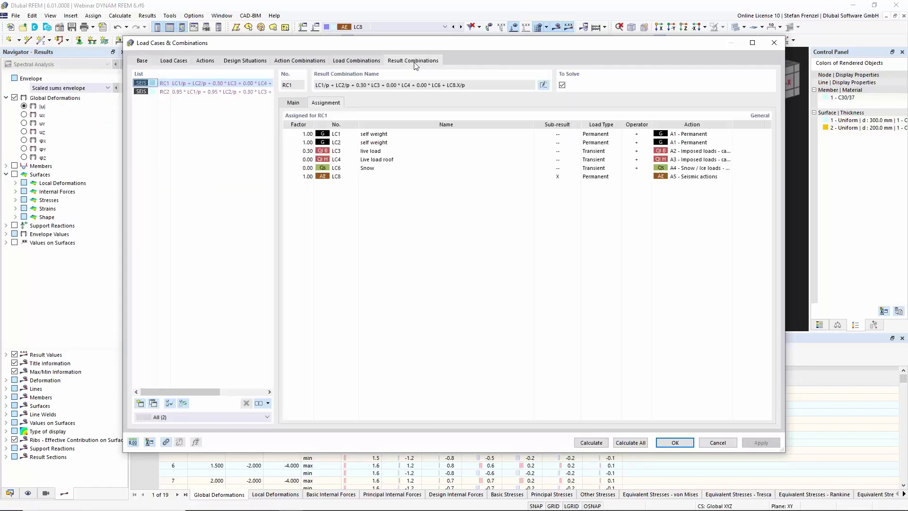
pyautogui.click(565, 178)
pyautogui.click(577, 177)
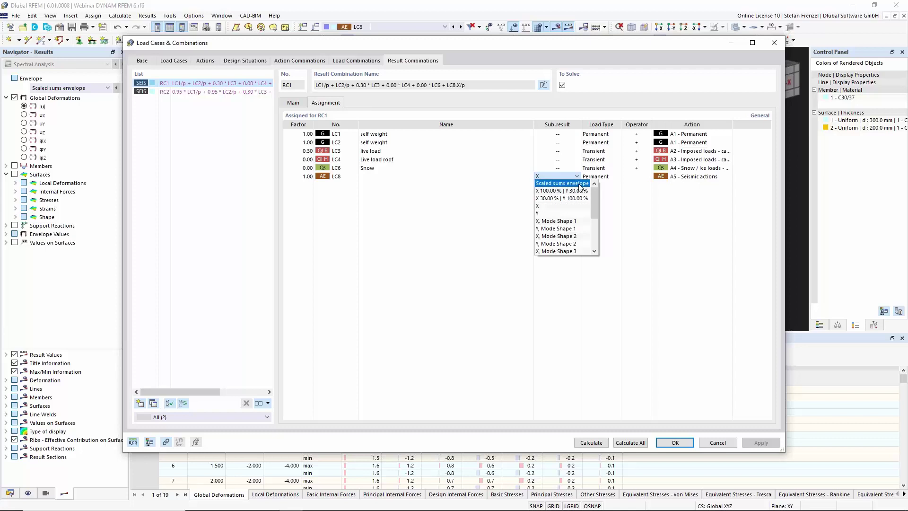
pyautogui.click(578, 185)
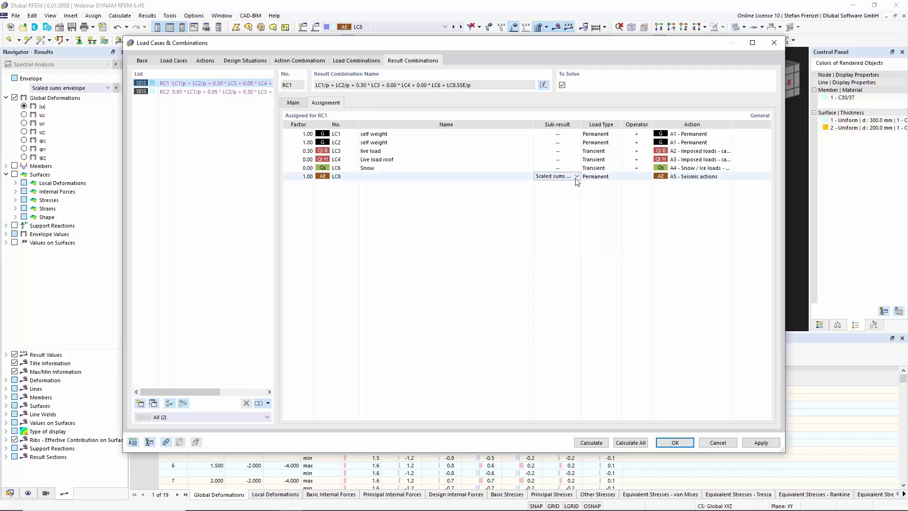
pyautogui.click(577, 179)
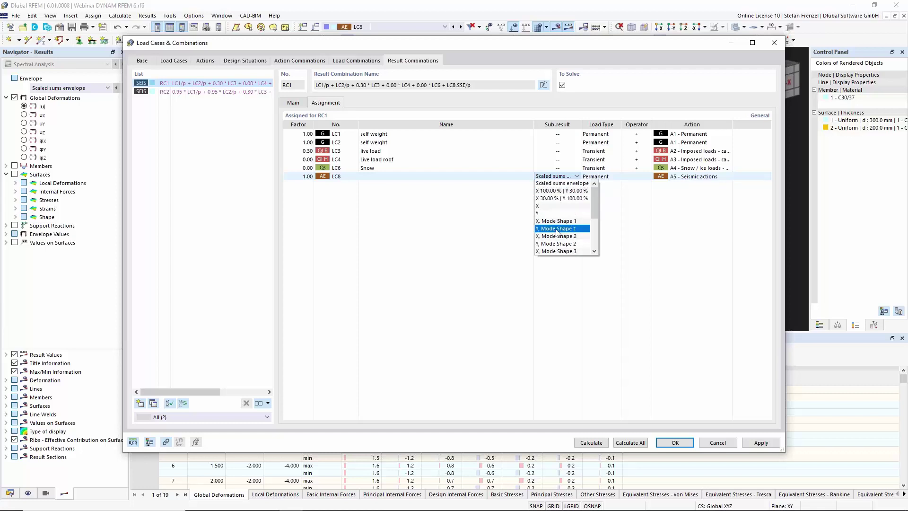
pyautogui.click(447, 220)
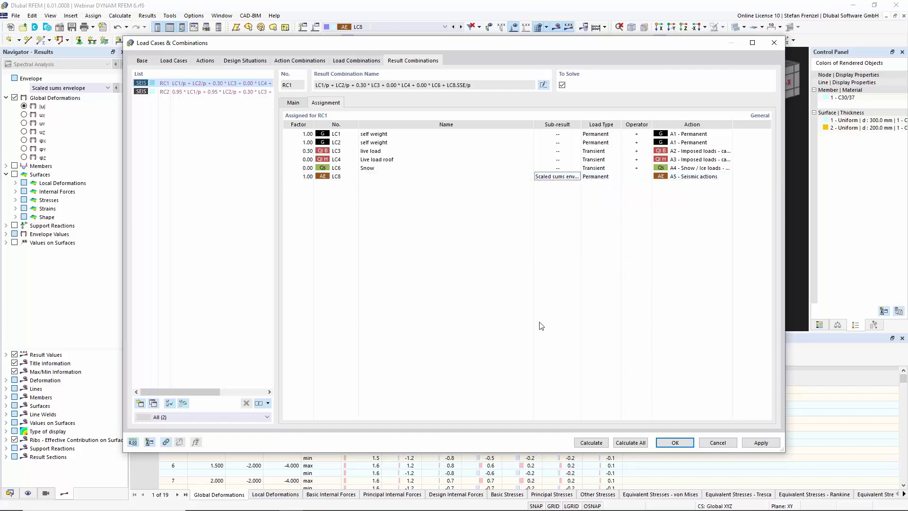
# - Accept the combination settings, allow the DS2 and RC1 results to be deleted, and inspect the RC1 deformations of the building
pyautogui.click(673, 440)
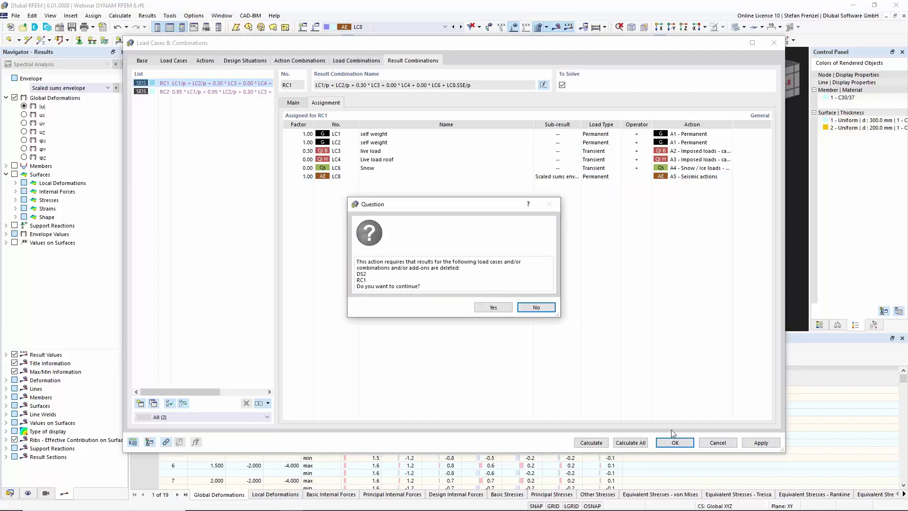
pyautogui.click(491, 307)
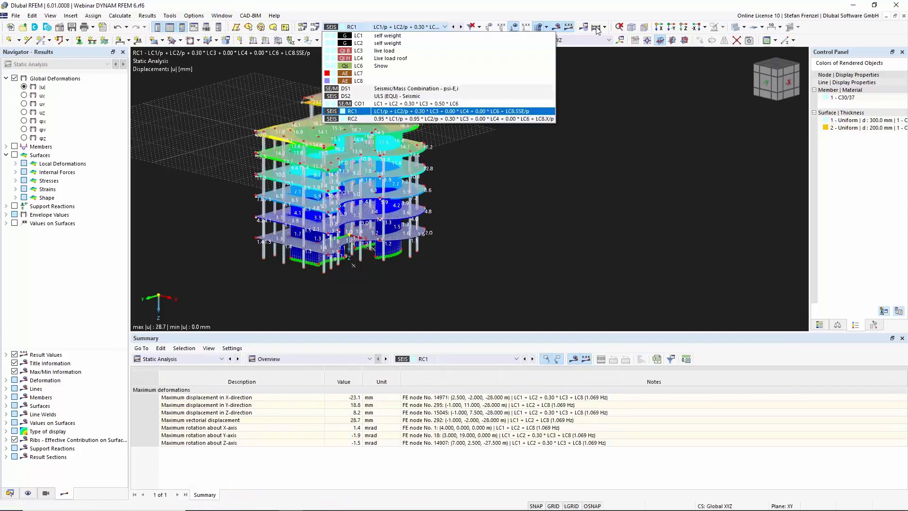
pyautogui.click(597, 27)
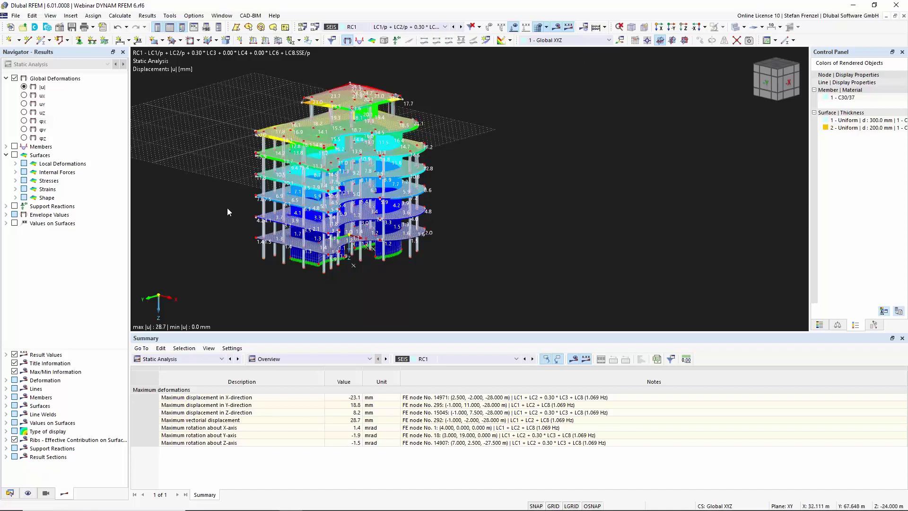
pyautogui.keyDown('ctrl'); pyautogui.moveTo(227, 208); pyautogui.dragTo(254, 174, button='middle'); pyautogui.keyUp('ctrl')
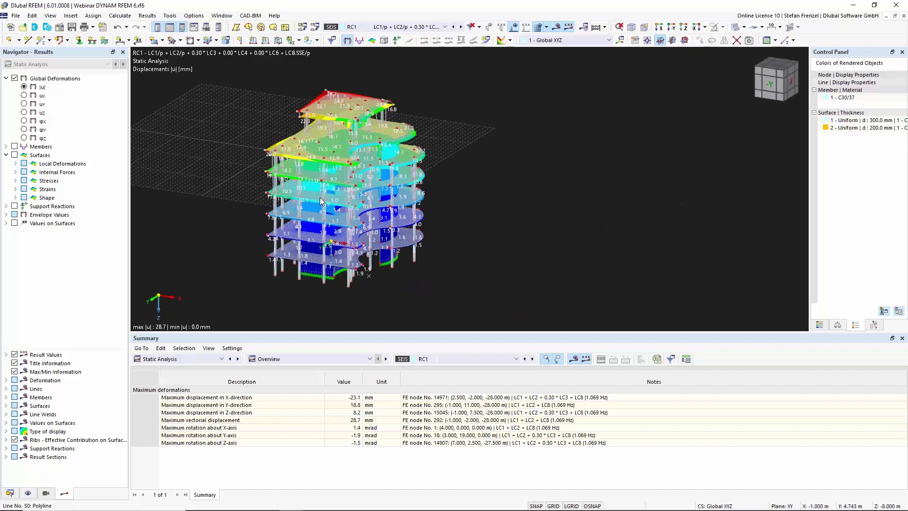
# - Try to activate the Concrete Design add-on in the model's base data
pyautogui.click(15, 495)
pyautogui.scroll(6, 55, 220)
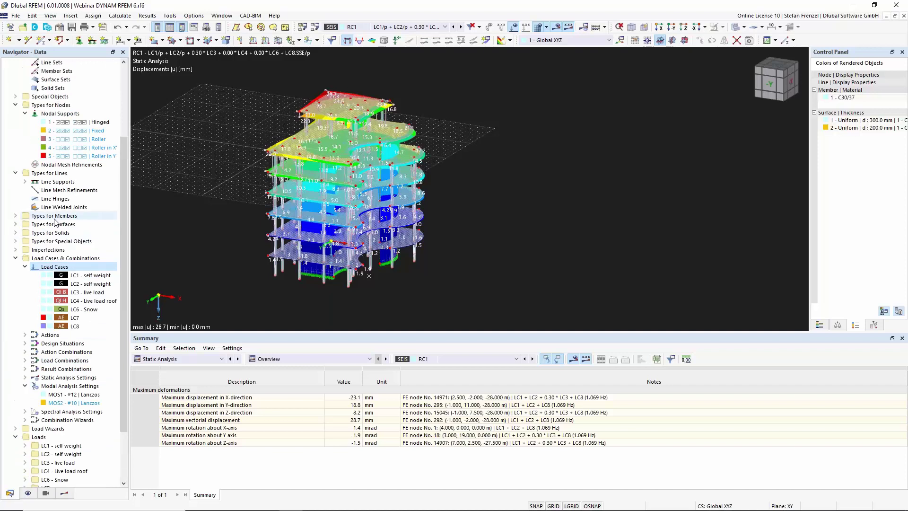
pyautogui.click(59, 72)
pyautogui.rightClick(58, 75)
pyautogui.click(77, 81)
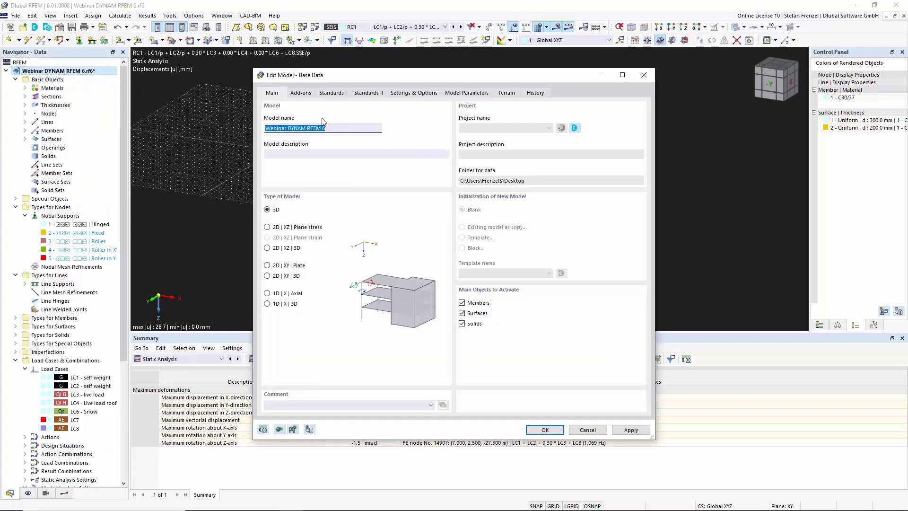
pyautogui.click(339, 93)
pyautogui.click(301, 93)
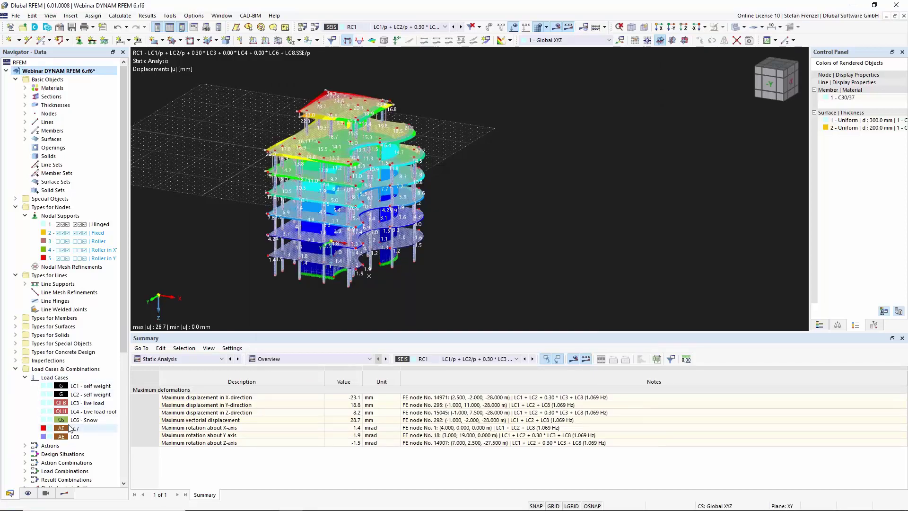
# - Review design situation DS2 together with the action combinations, load cases and general combination settings
pyautogui.scroll(-4, 66, 407)
pyautogui.click(25, 352)
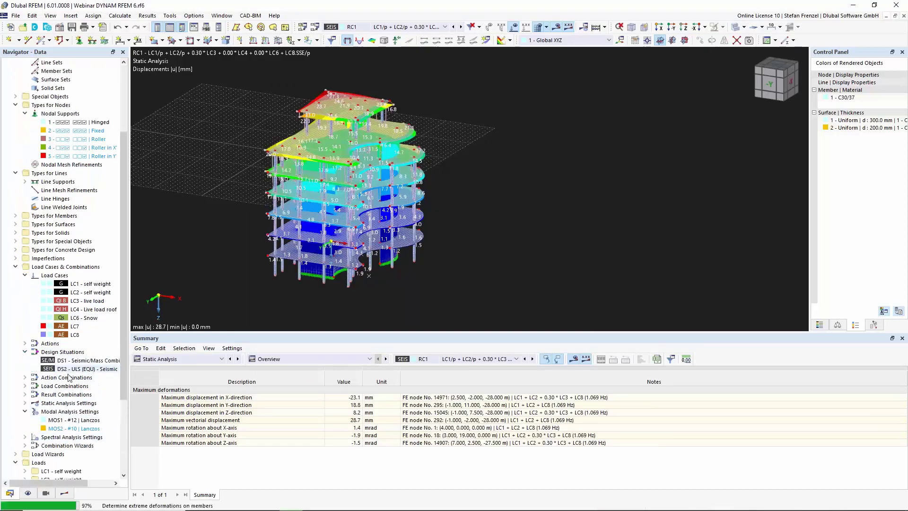
pyautogui.doubleClick(93, 372)
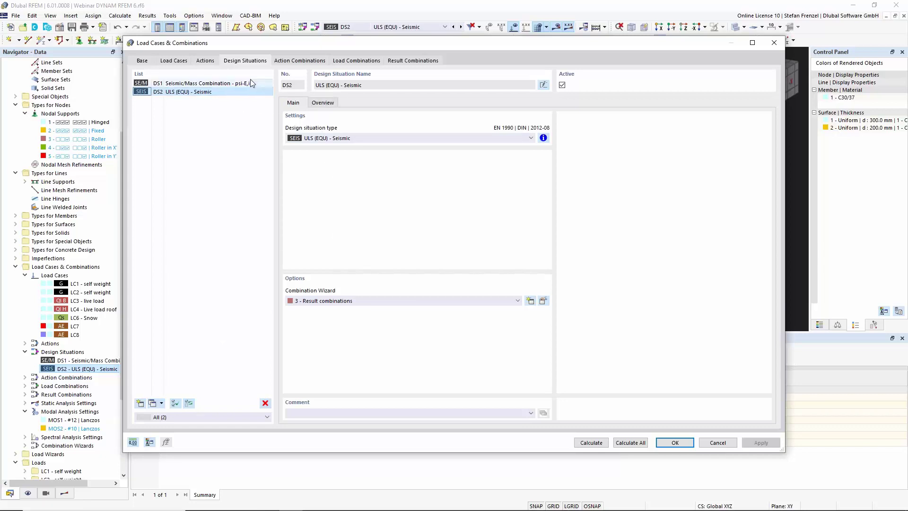
pyautogui.click(299, 62)
pyautogui.click(225, 62)
pyautogui.click(364, 61)
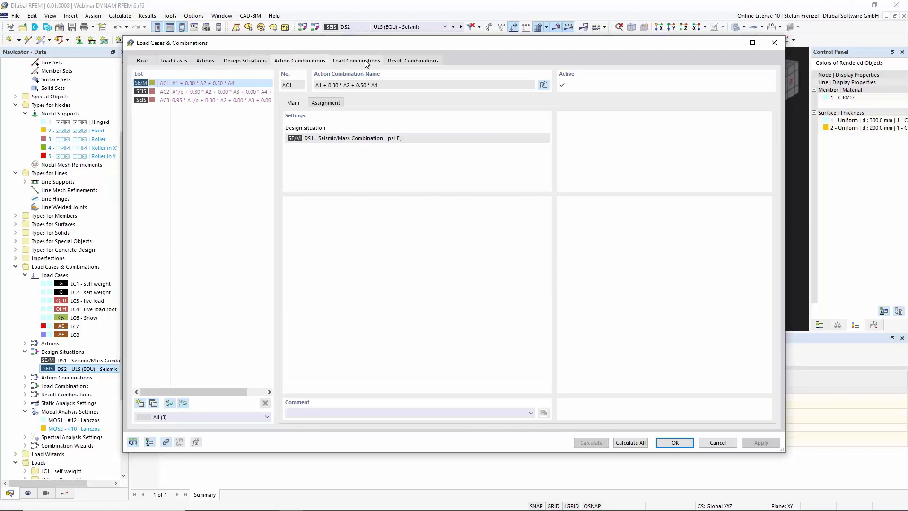
pyautogui.click(173, 62)
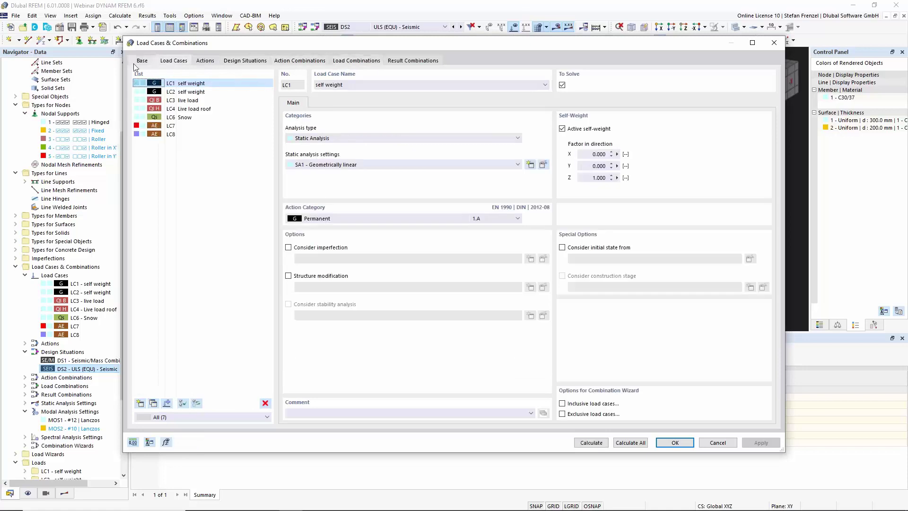
pyautogui.click(136, 65)
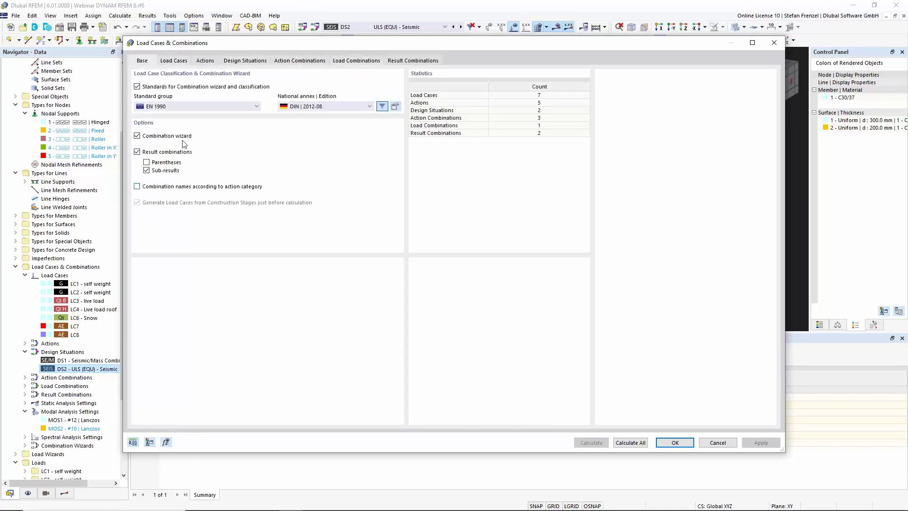
pyautogui.click(259, 62)
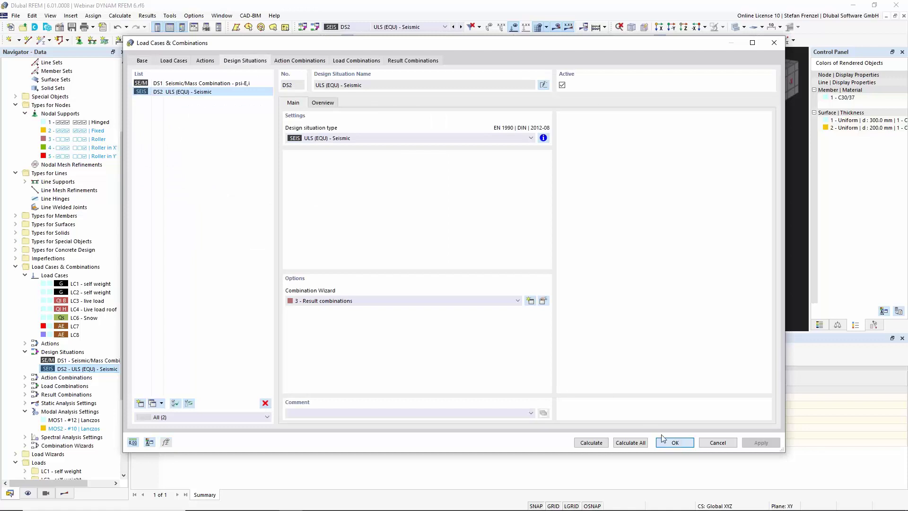
pyautogui.press('Escape')
# - Activate the Concrete Design add-on in the model's base data and accept the change
pyautogui.scroll(4, 71, 189)
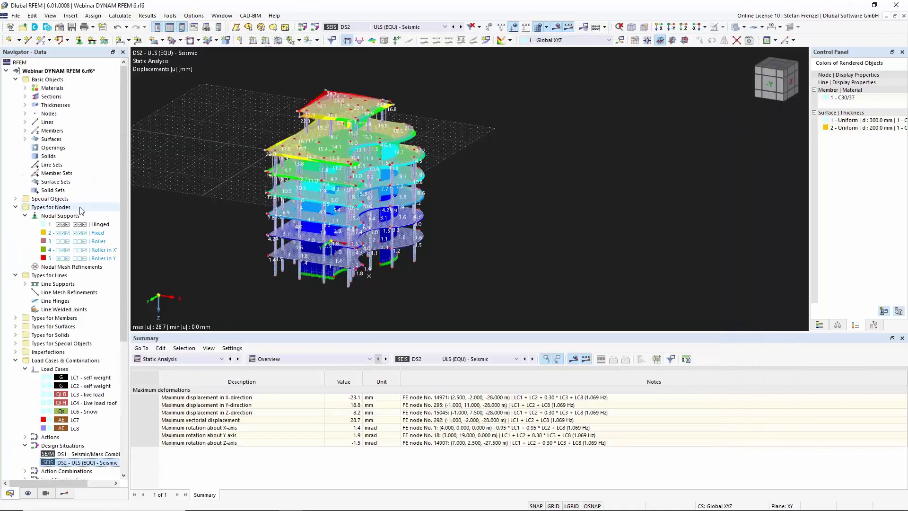
pyautogui.rightClick(60, 71)
pyautogui.click(85, 77)
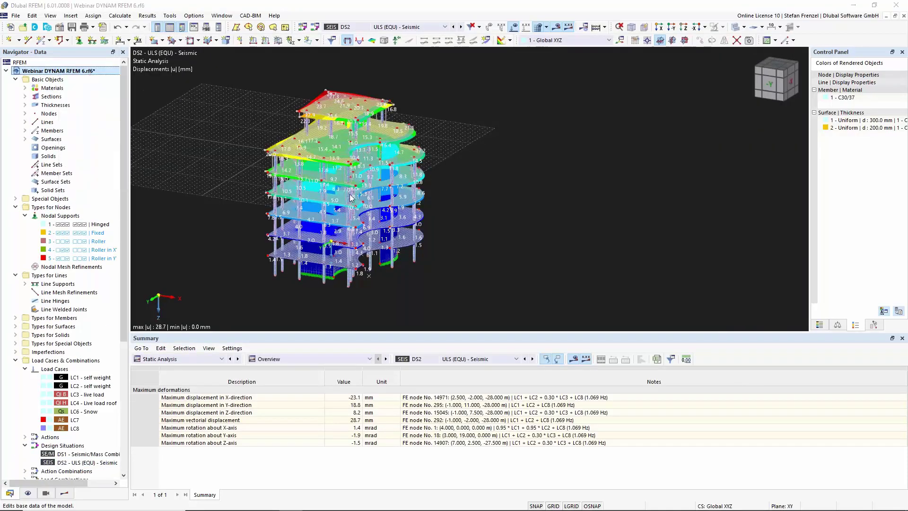
pyautogui.click(300, 93)
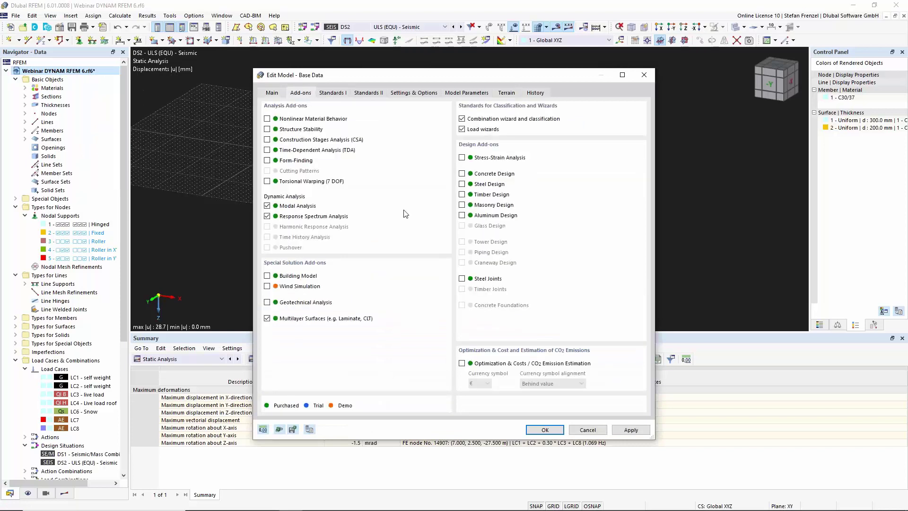
pyautogui.click(462, 174)
pyautogui.press('Return')
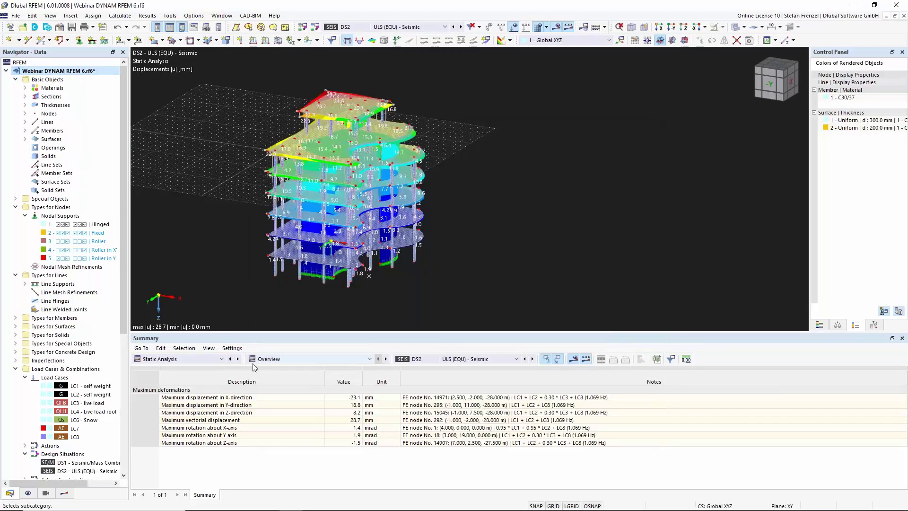
# - Inspect the Concrete Design activation and the available design situation types of DS2 without changing its settings
pyautogui.scroll(-6, 44, 402)
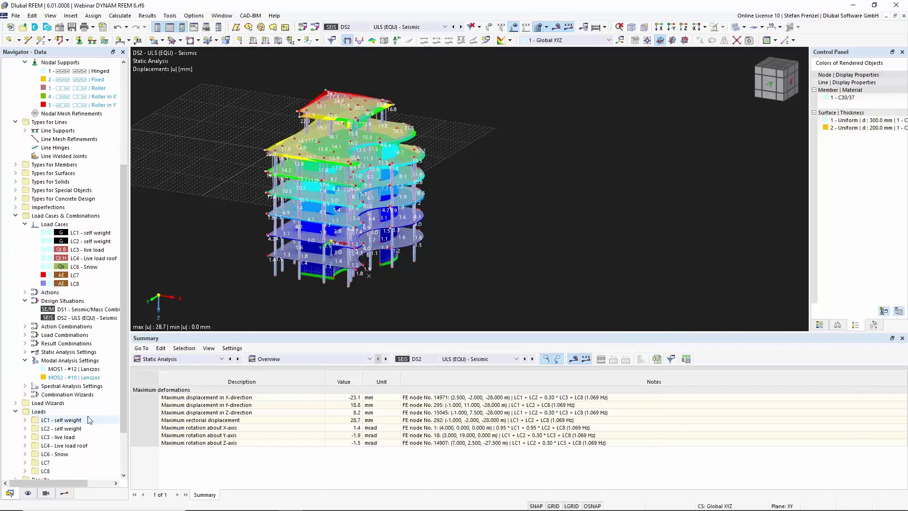
pyautogui.rightClick(74, 319)
pyautogui.click(95, 322)
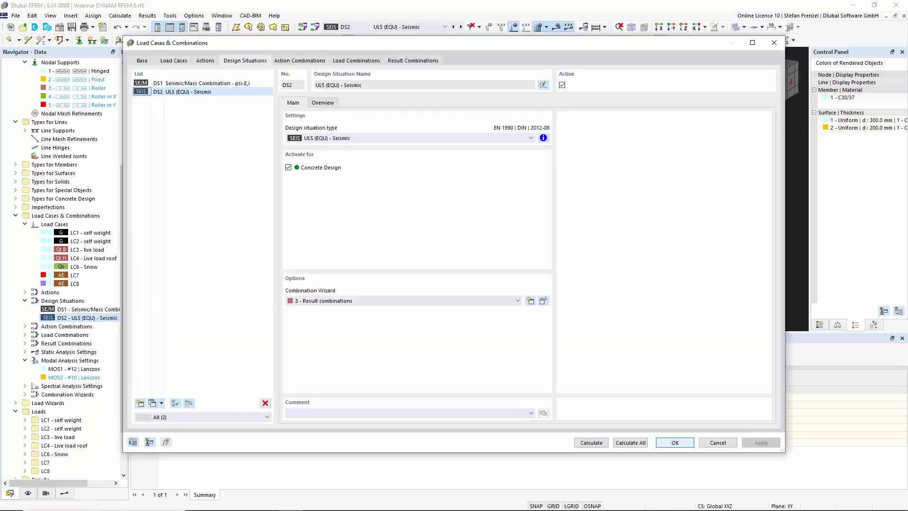
pyautogui.click(320, 140)
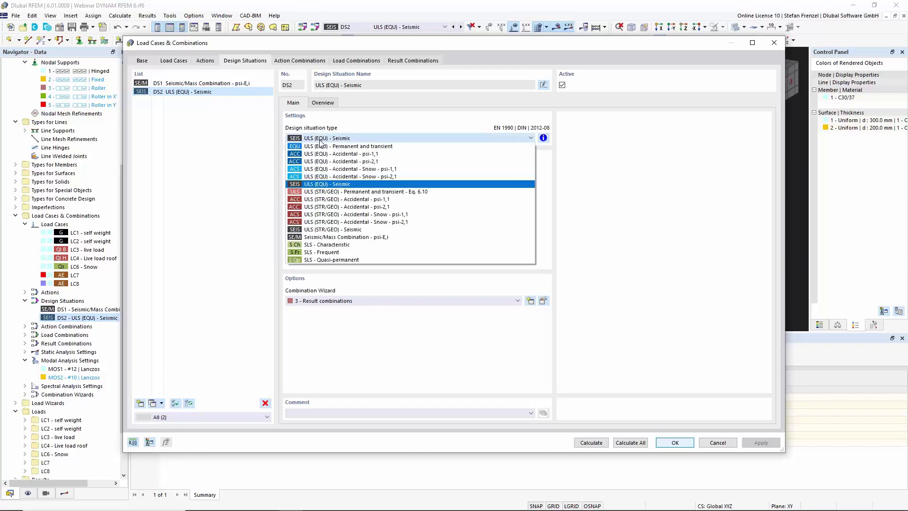
pyautogui.click(323, 141)
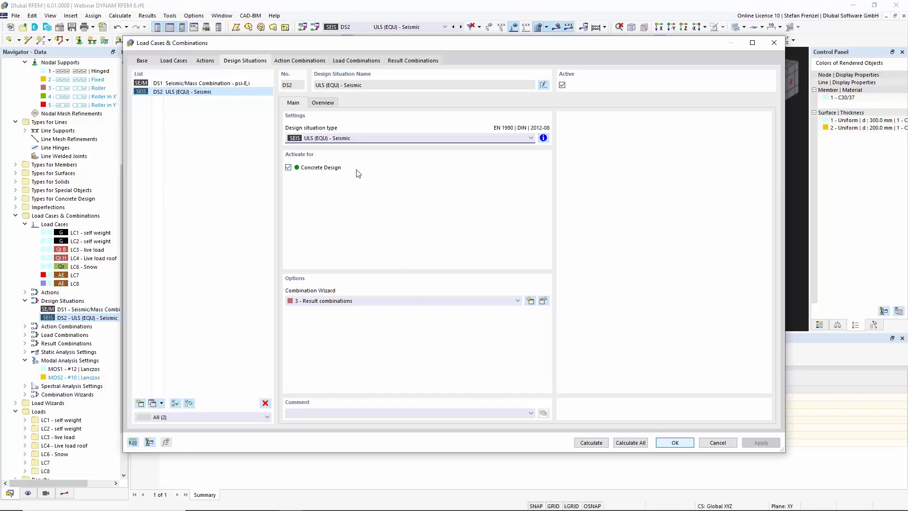
pyautogui.click(717, 443)
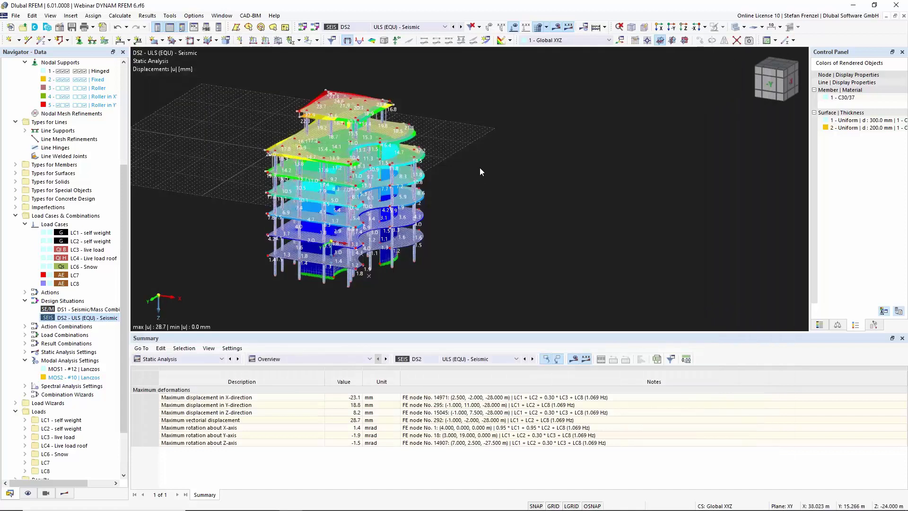
pyautogui.scroll(-4, 480, 167)
pyautogui.scroll(2, 396, 224)
pyautogui.scroll(3, 396, 223)
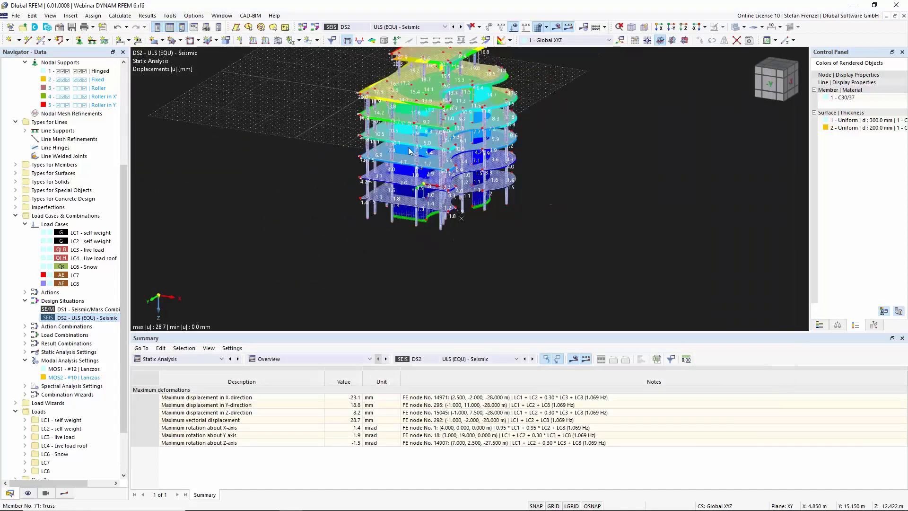
pyautogui.scroll(-3, 413, 226)
pyautogui.scroll(2, 416, 103)
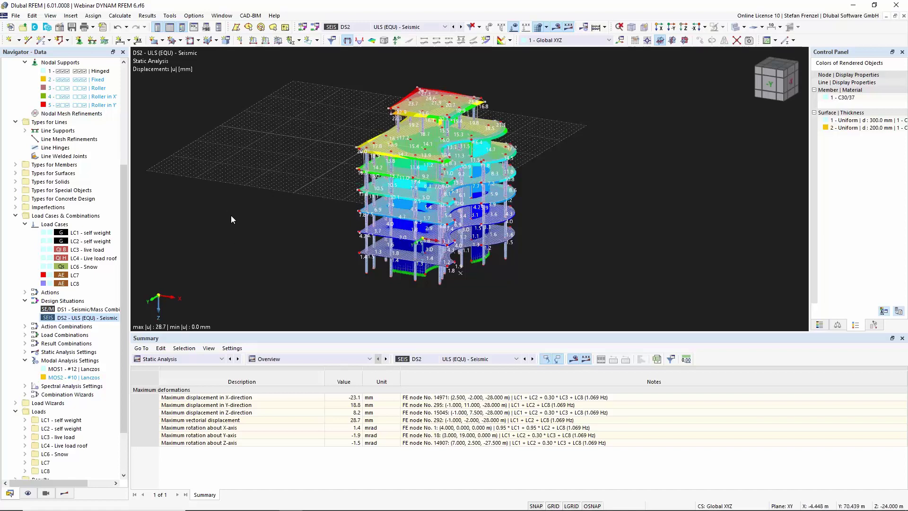
# - Activate the Building Model add-on in the model's base data and accept the change
pyautogui.moveTo(124, 225); pyautogui.dragTo(132, 92)
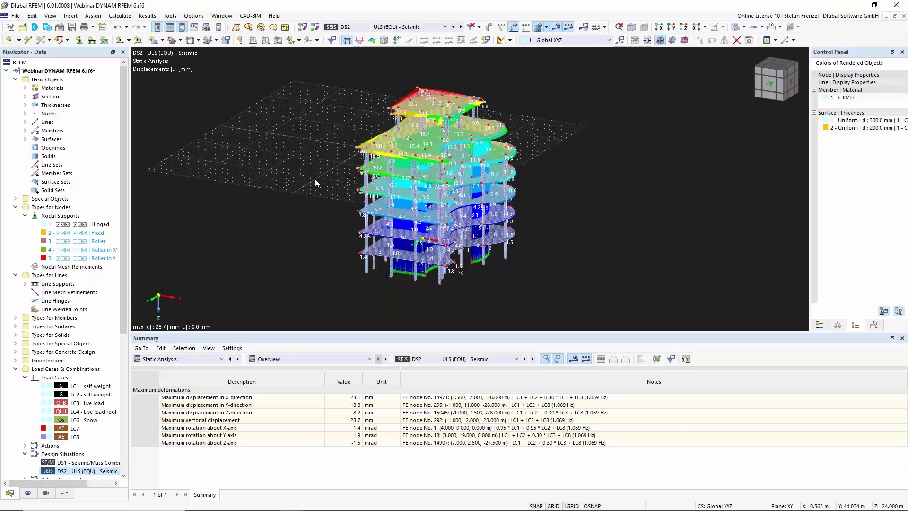
pyautogui.rightClick(79, 71)
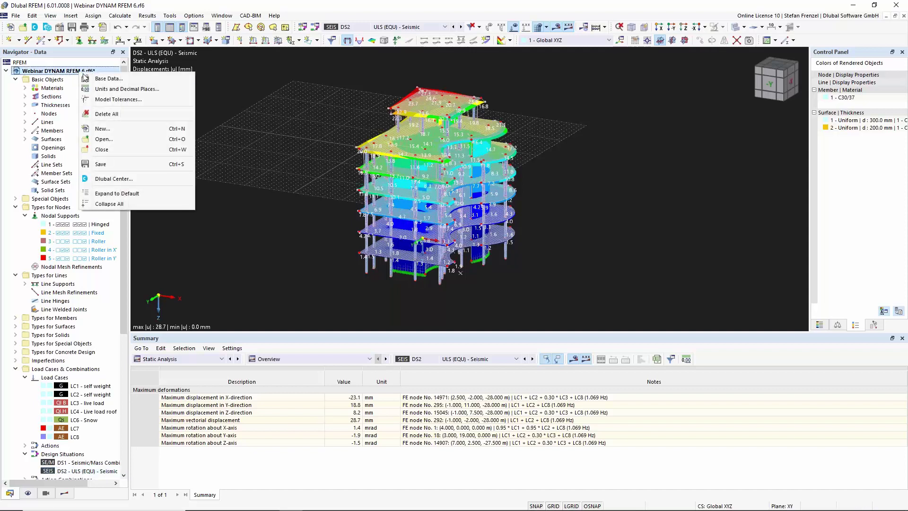
pyautogui.click(102, 80)
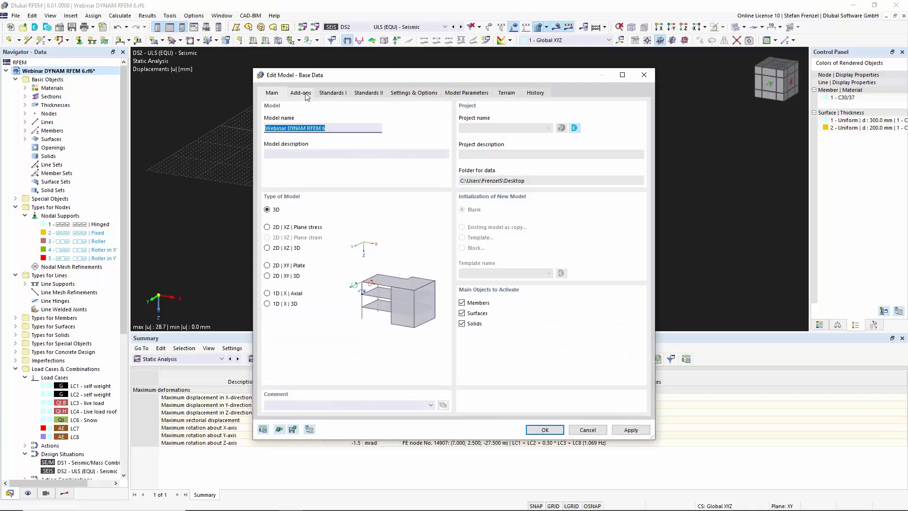
pyautogui.click(307, 96)
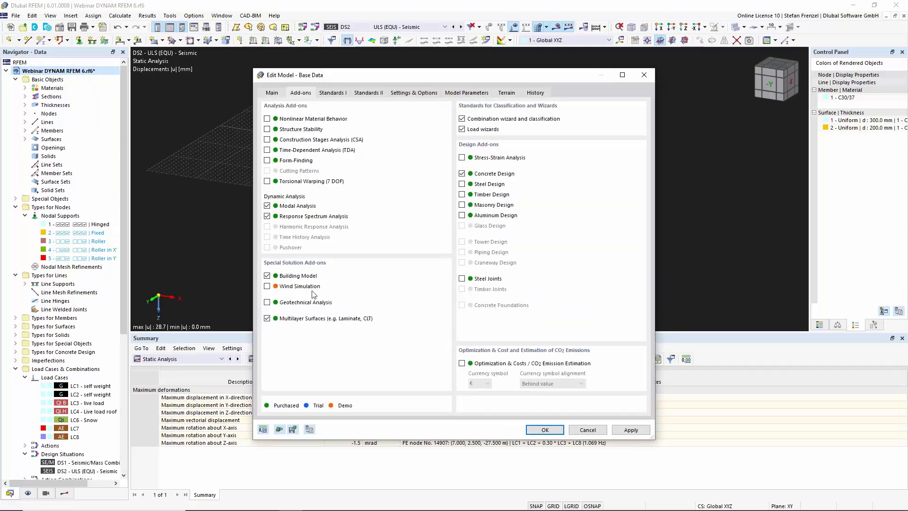
pyautogui.click(545, 430)
# - Create a new building story in the Building Model and set its top elevation to -4 m
pyautogui.moveTo(661, 210); pyautogui.dragTo(519, 269, button='right')
pyautogui.click(471, 296)
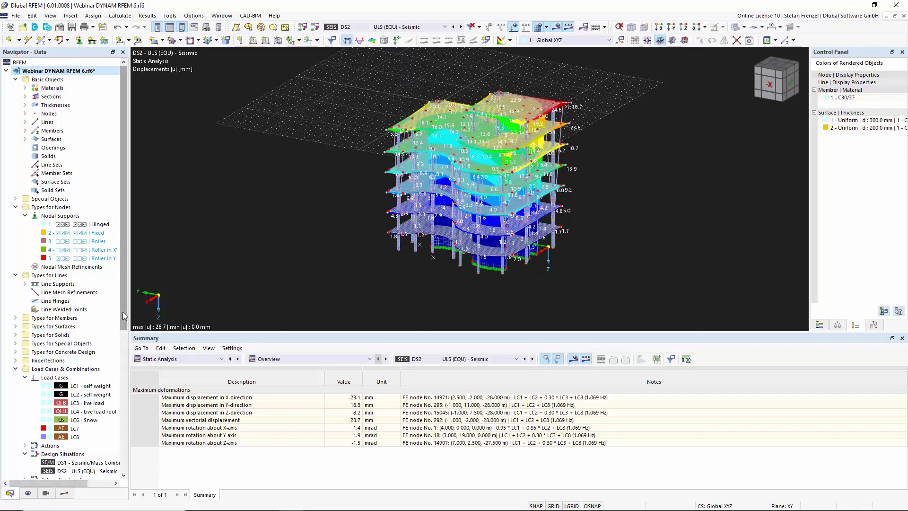
pyautogui.moveTo(121, 312); pyautogui.dragTo(110, 489)
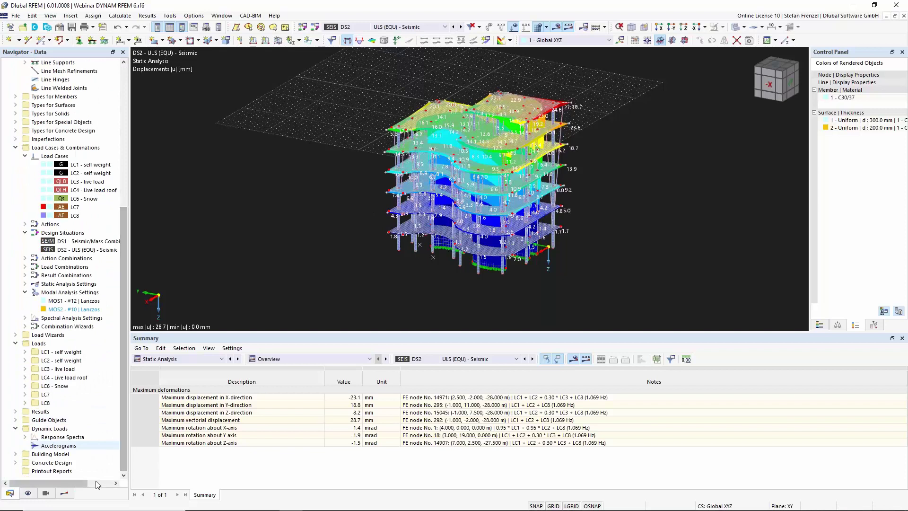
pyautogui.click(16, 454)
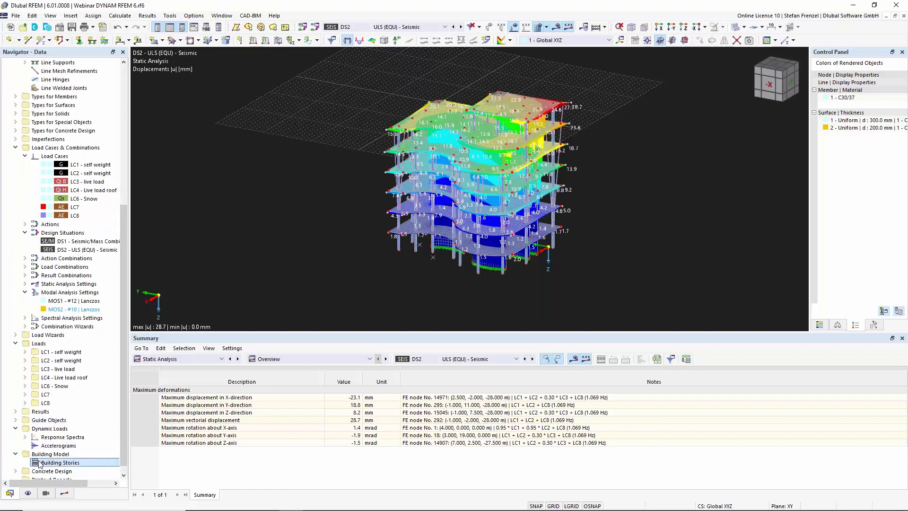
pyautogui.rightClick(40, 462)
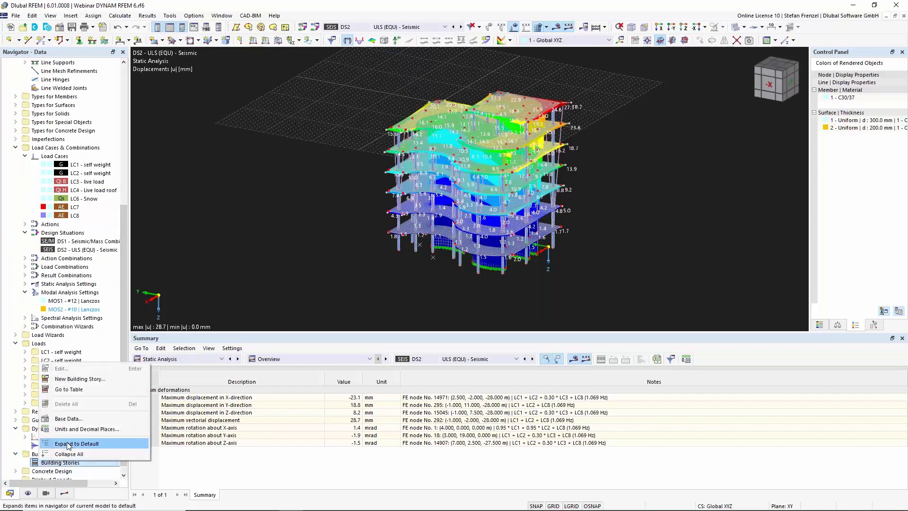
pyautogui.click(82, 381)
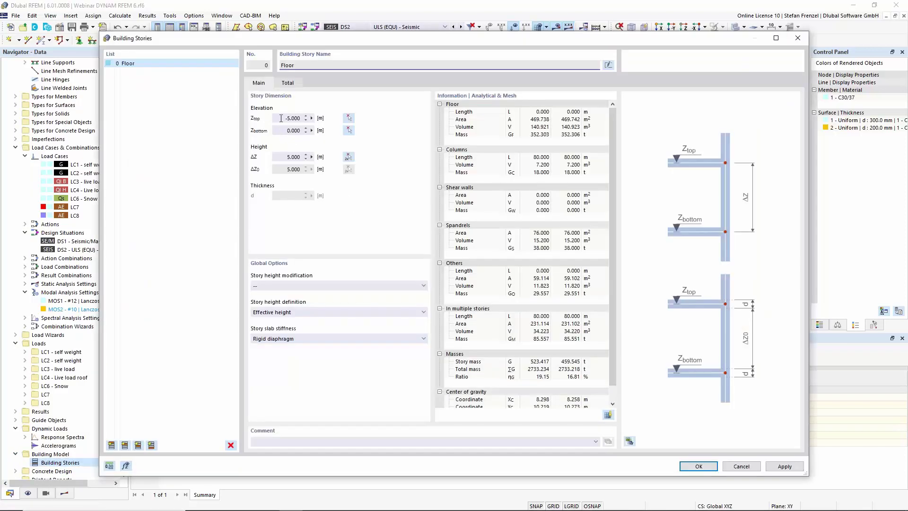
pyautogui.click(281, 118)
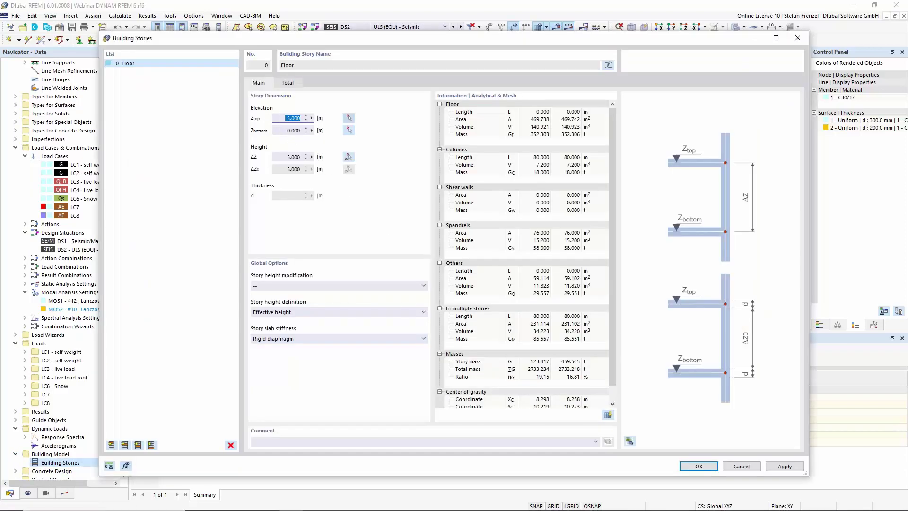
pyautogui.write('-4')
# - Add six more 4 m building stories above the first one, up to a top elevation of -28 m
pyautogui.click(124, 445)
pyautogui.click(125, 445)
pyautogui.click(124, 445)
pyautogui.click(125, 445)
pyautogui.click(124, 445)
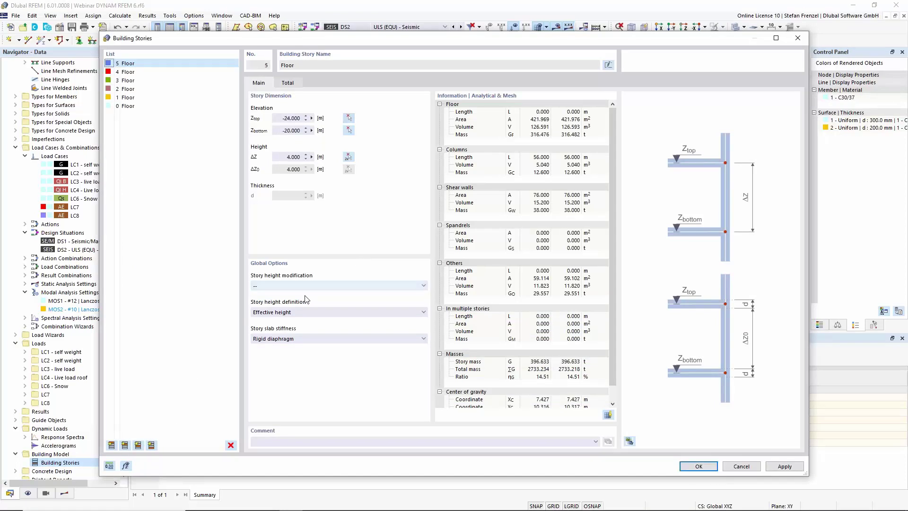
pyautogui.click(125, 445)
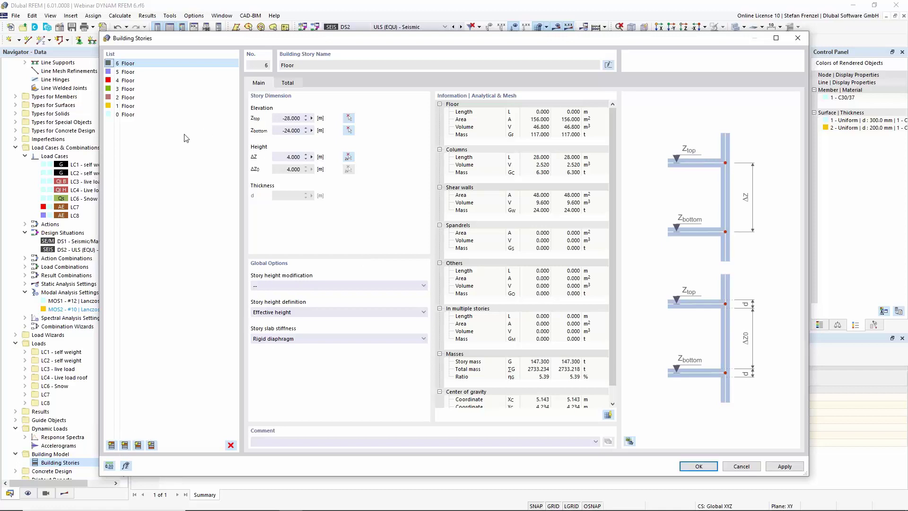
# - Select all seven building stories and set their story slab stiffness to none (--) instead of Rigid diaphragm
pyautogui.keyDown('shift'); pyautogui.click(136, 115); pyautogui.keyUp('shift')
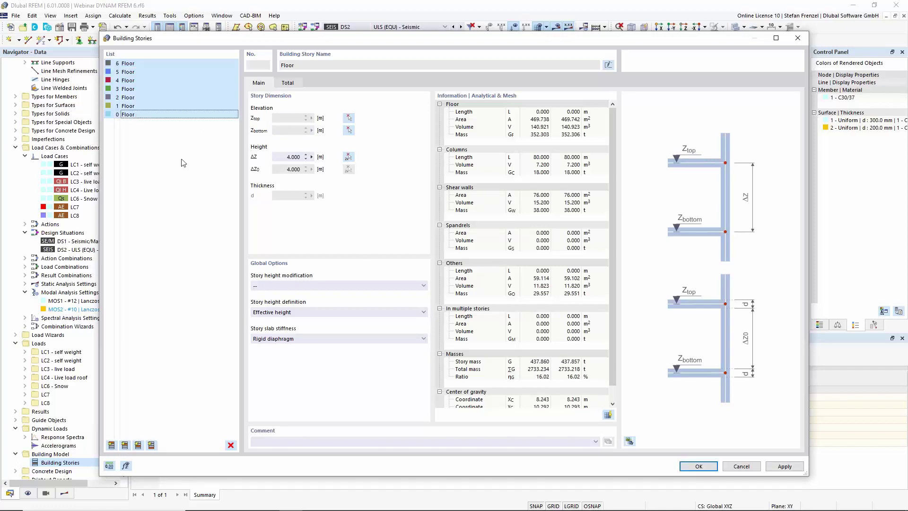
pyautogui.click(312, 339)
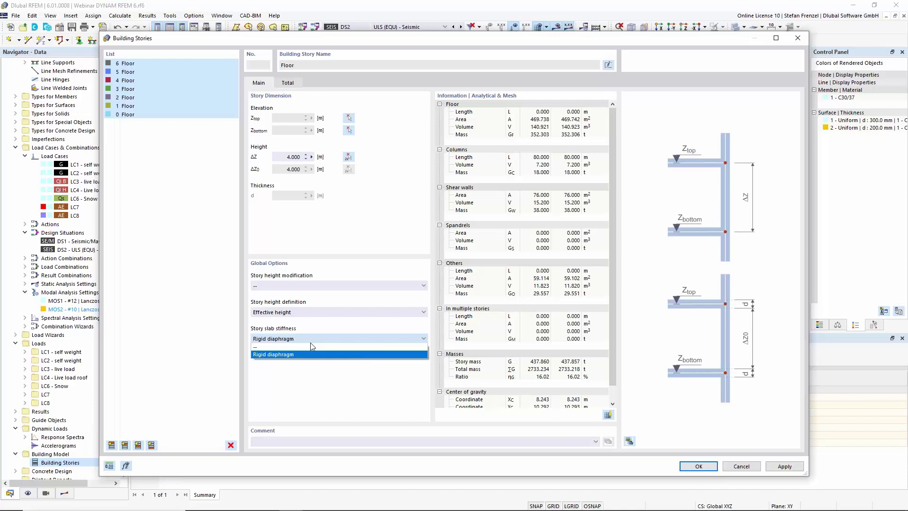
pyautogui.click(312, 347)
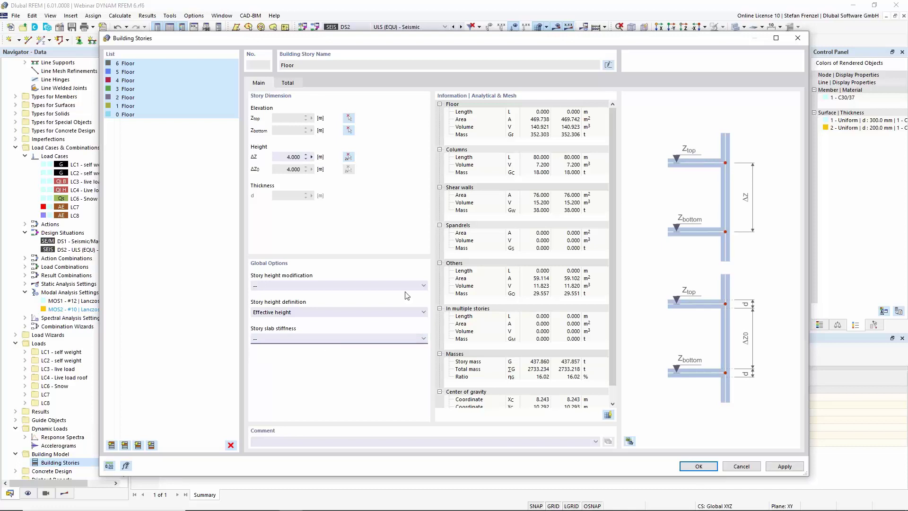
# - Accept the building story settings and inspect the story elevations on the model
pyautogui.click(700, 467)
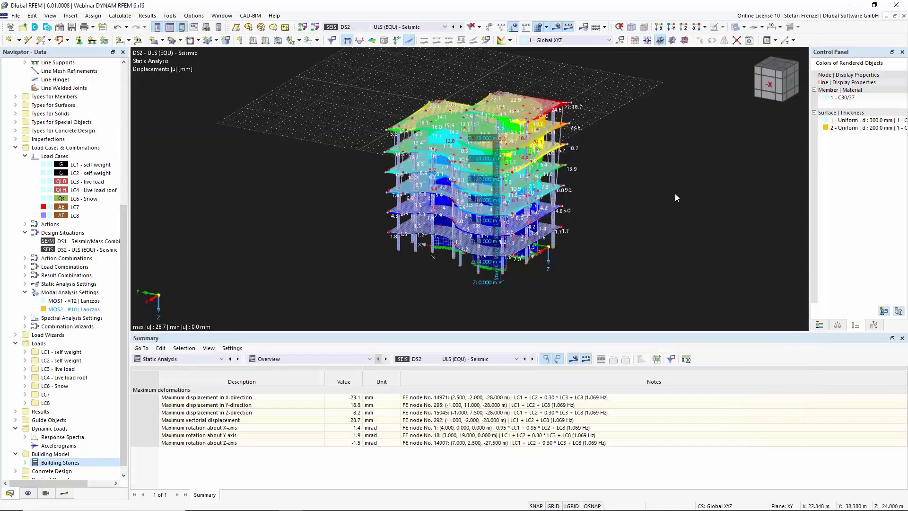
pyautogui.keyDown('ctrl'); pyautogui.moveTo(667, 223); pyautogui.dragTo(539, 193, button='middle'); pyautogui.keyUp('ctrl')
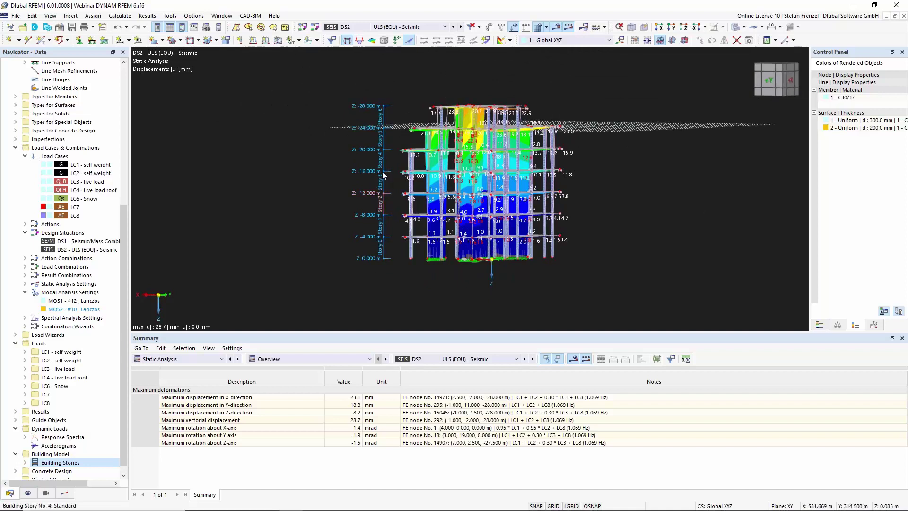
pyautogui.scroll(2, 383, 175)
pyautogui.moveTo(298, 112)
pyautogui.keyDown('ctrl'); pyautogui.mouseDown(button='middle')
pyautogui.moveTo(306, 128)
pyautogui.moveTo(290, 128)
pyautogui.mouseUp(button='middle'); pyautogui.keyUp('ctrl')
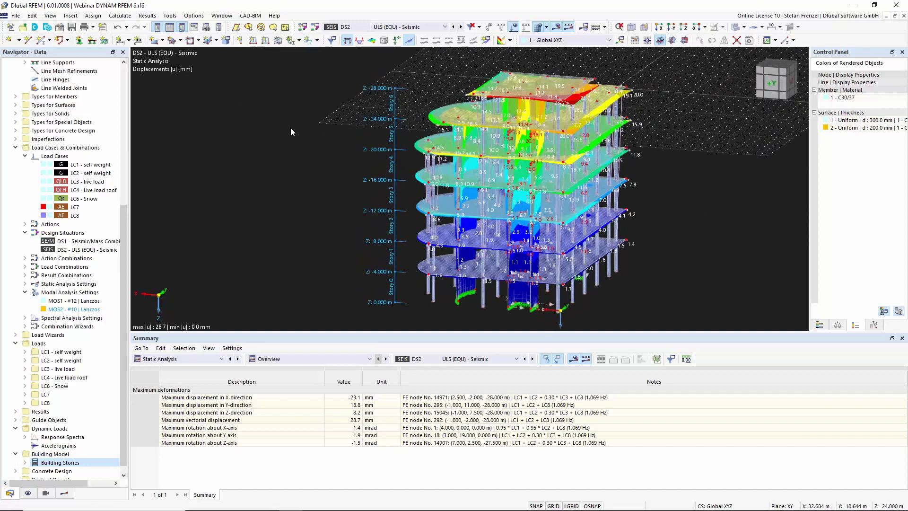
# - Switch the displayed results from design situation DS2 to load case LC8
pyautogui.click(65, 494)
pyautogui.click(185, 359)
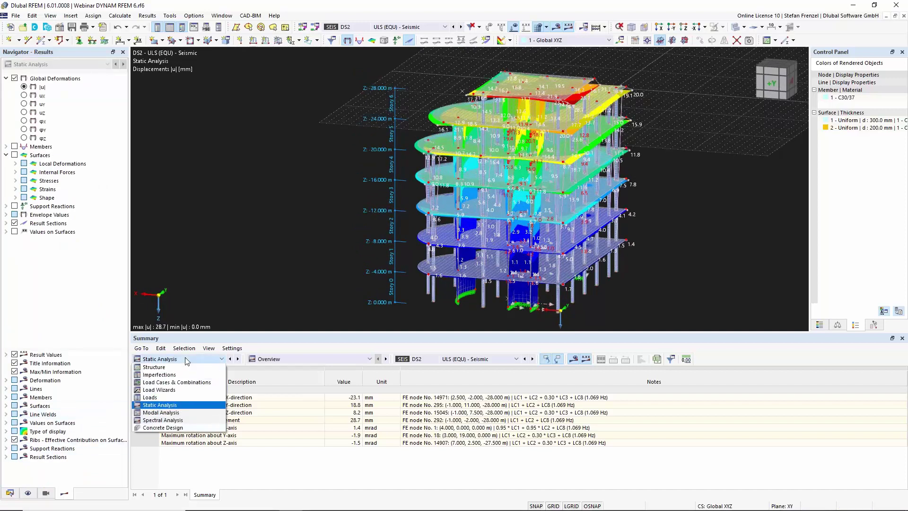
pyautogui.click(187, 360)
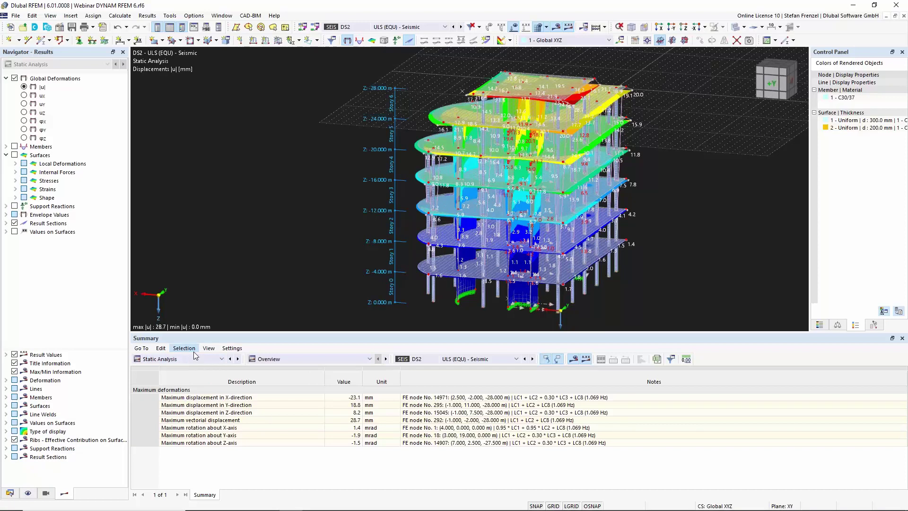
pyautogui.click(386, 26)
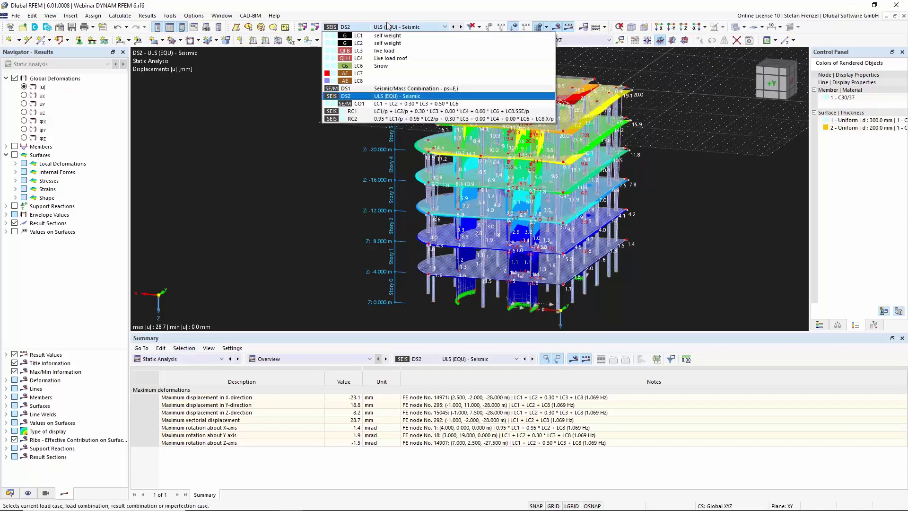
pyautogui.click(374, 81)
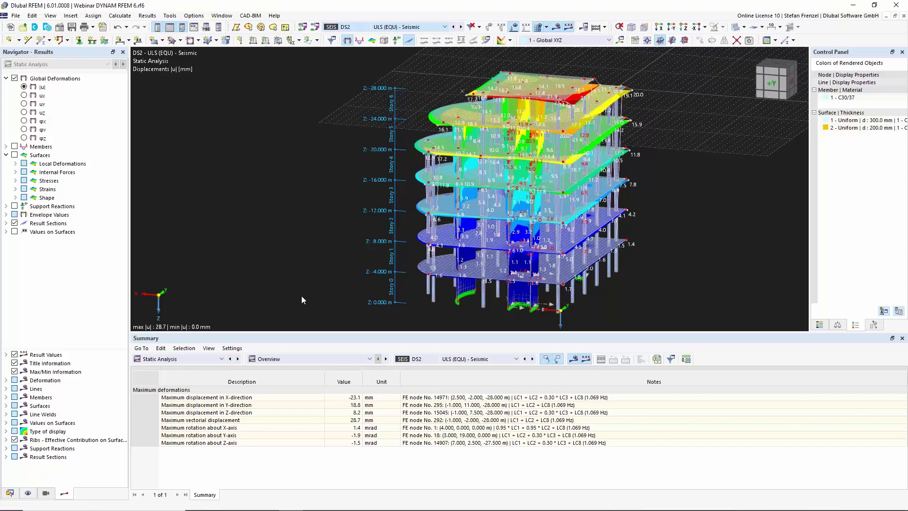
# - Show the spectral analysis results by stories for LC8 and review the story actions
pyautogui.click(222, 359)
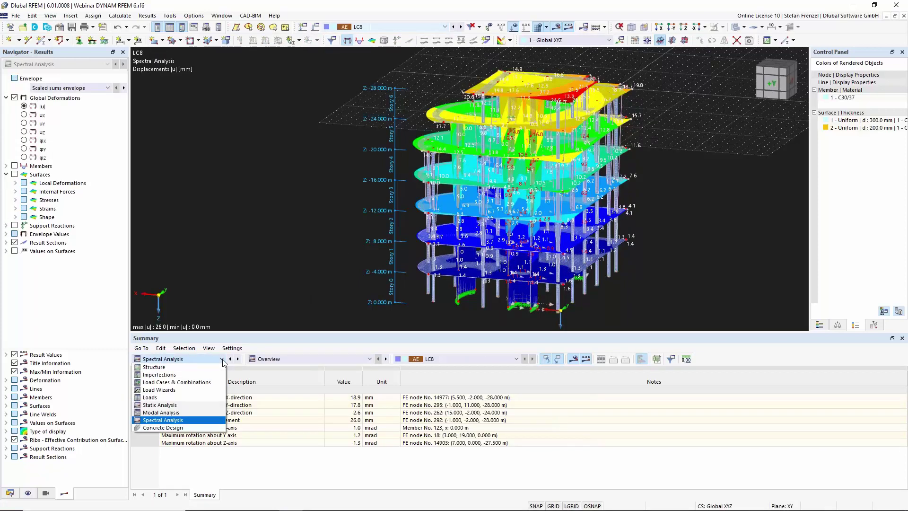
pyautogui.click(222, 360)
pyautogui.click(287, 360)
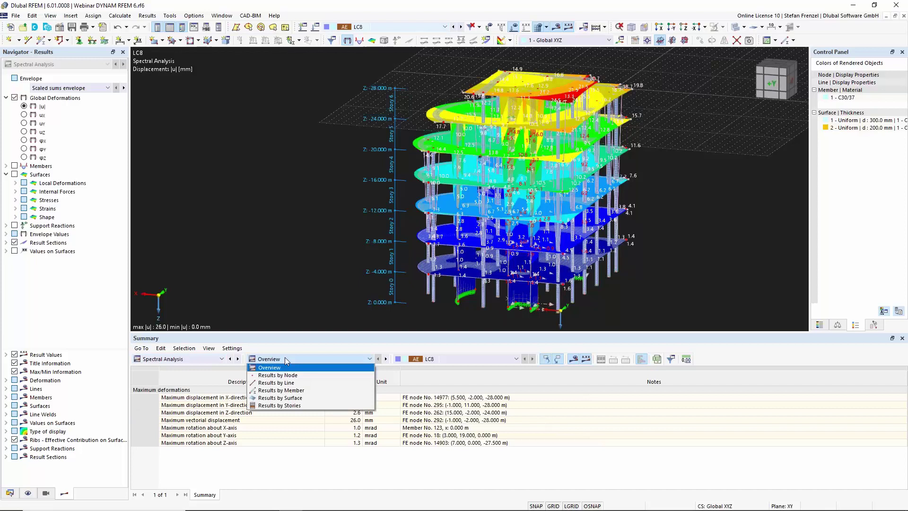
pyautogui.click(303, 406)
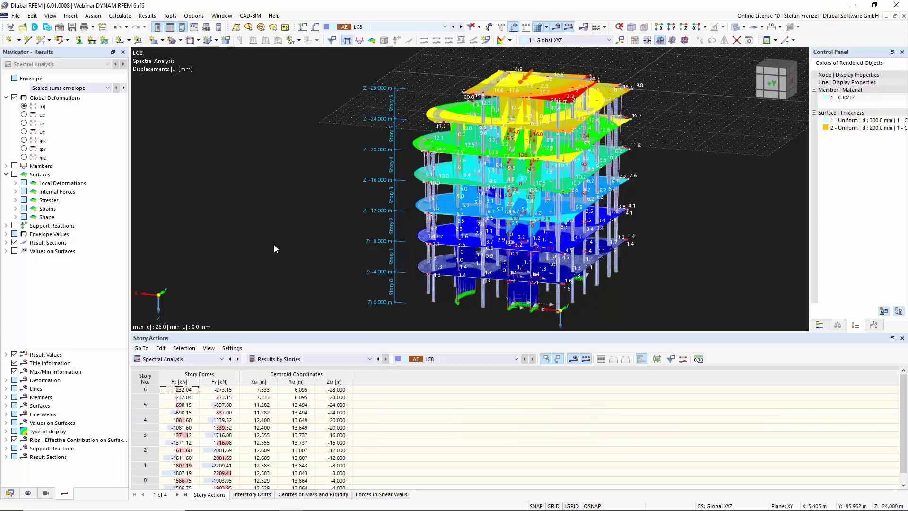
pyautogui.scroll(-2, 256, 208)
pyautogui.scroll(1, 518, 167)
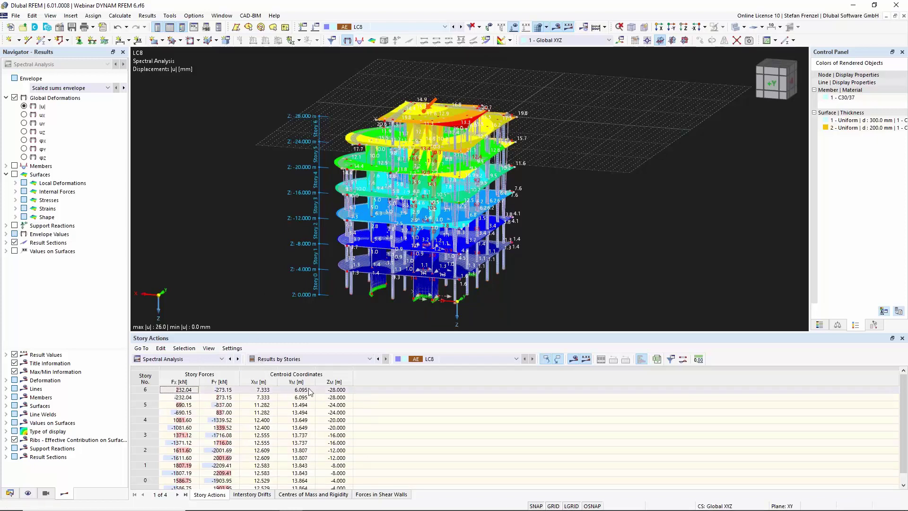
# - Review the interstory drifts, the centres of mass and rigidity, and the forces in shear walls for LC8
pyautogui.click(253, 495)
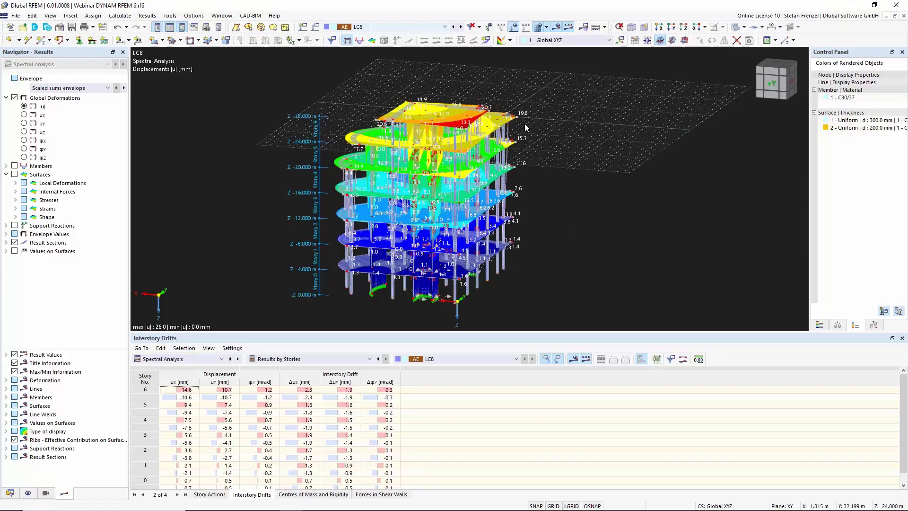
pyautogui.click(294, 495)
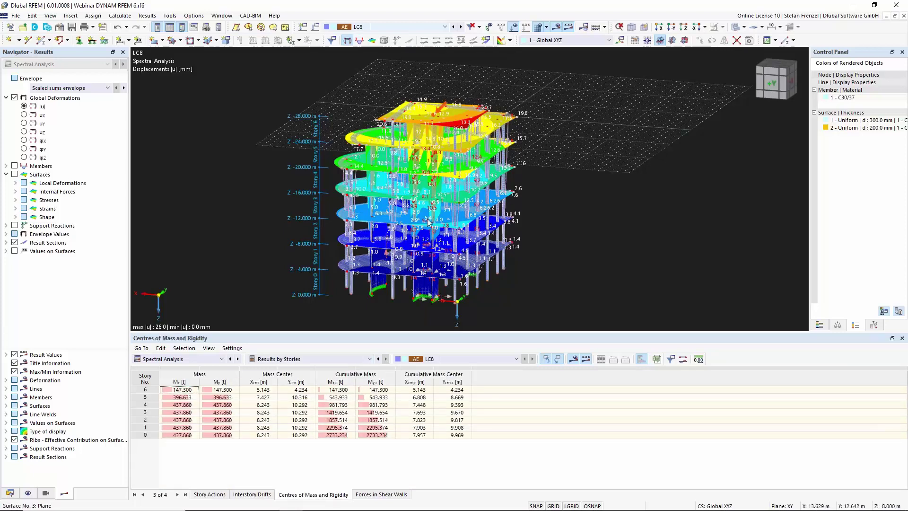
pyautogui.keyDown('ctrl'); pyautogui.moveTo(558, 194); pyautogui.dragTo(494, 156, button='middle'); pyautogui.keyUp('ctrl')
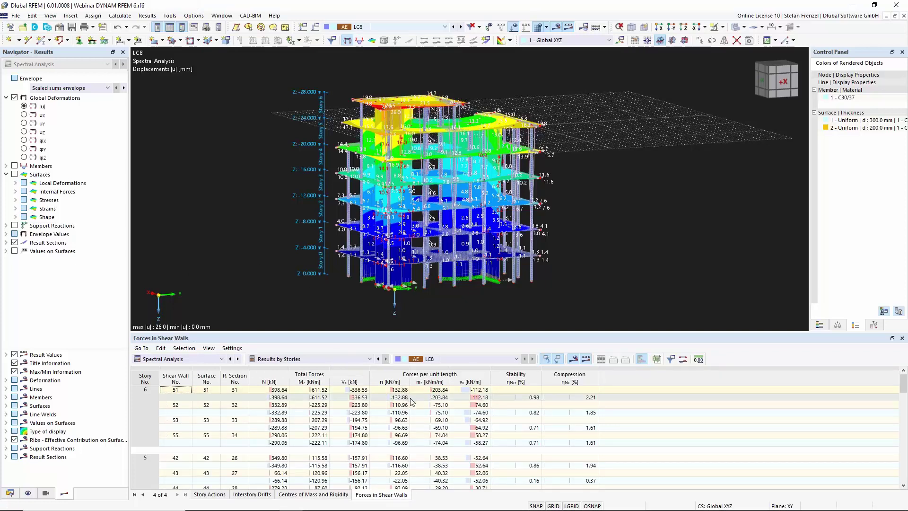
pyautogui.keyDown('ctrl'); pyautogui.moveTo(263, 212); pyautogui.dragTo(291, 263, button='middle'); pyautogui.keyUp('ctrl')
pyautogui.keyDown('ctrl'); pyautogui.moveTo(660, 167); pyautogui.dragTo(692, 186, button='middle'); pyautogui.keyUp('ctrl')
pyautogui.keyDown('ctrl'); pyautogui.moveTo(633, 192); pyautogui.dragTo(608, 193, button='middle'); pyautogui.keyUp('ctrl')
pyautogui.moveTo(608, 193); pyautogui.dragTo(475, 183, button='right')
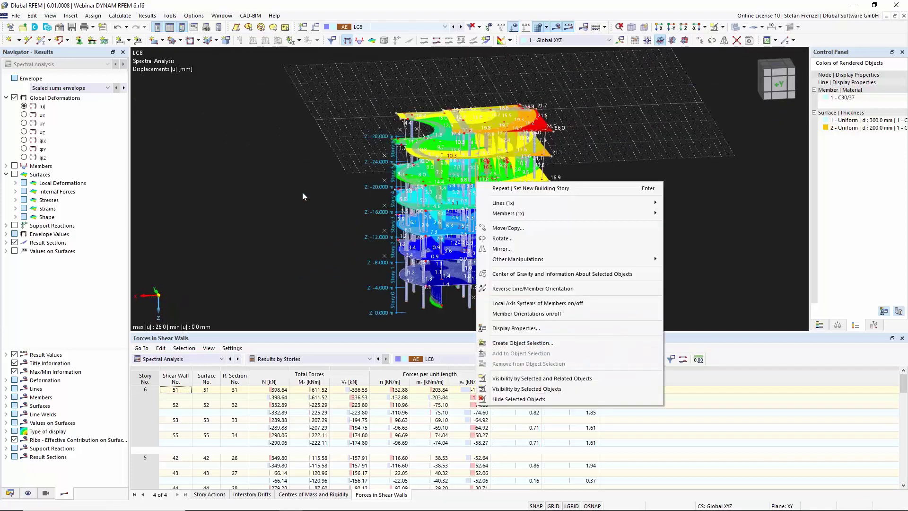
pyautogui.click(39, 283)
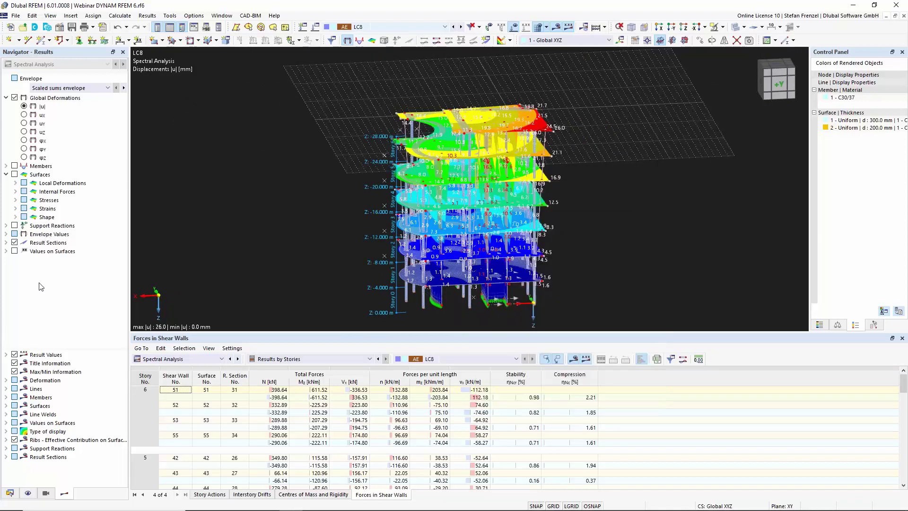
# - Look through the shear wall result sections generated for each building story
pyautogui.click(7, 243)
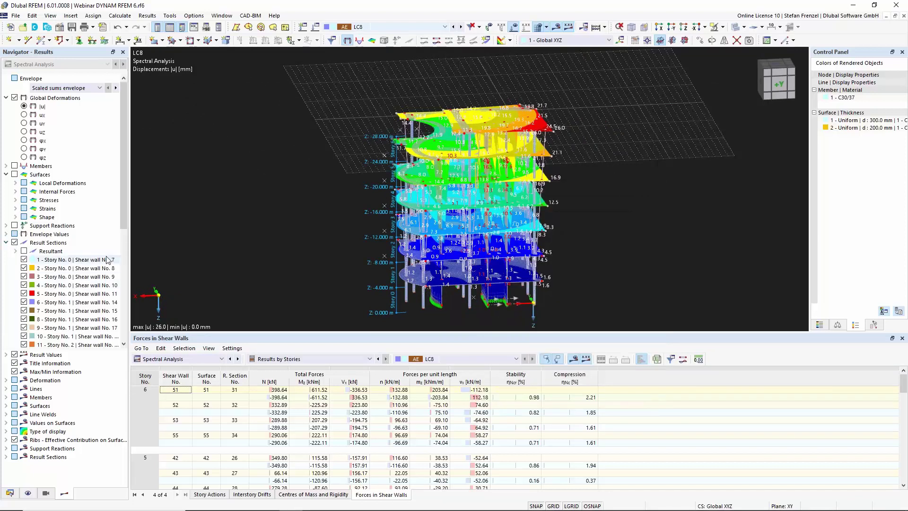
pyautogui.moveTo(124, 212); pyautogui.dragTo(125, 274)
pyautogui.scroll(-4, 119, 279)
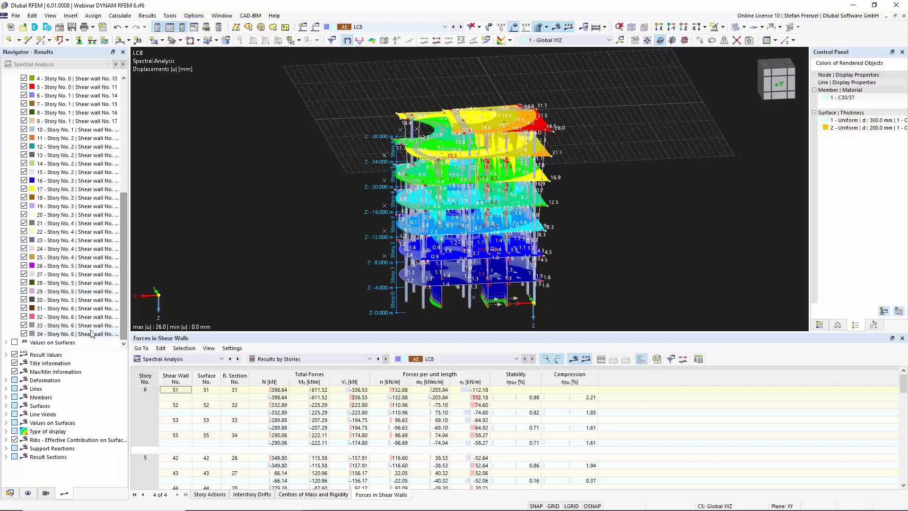
pyautogui.moveTo(124, 283); pyautogui.dragTo(120, 163)
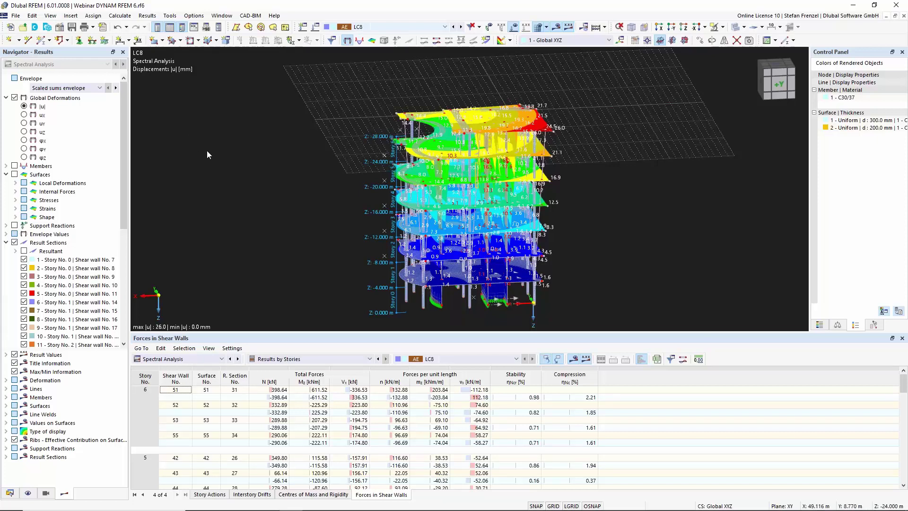
# - Create a new printout report and exclude Members - Internal Forces by Section and Story Actions from its spectral analysis results
pyautogui.click(107, 31)
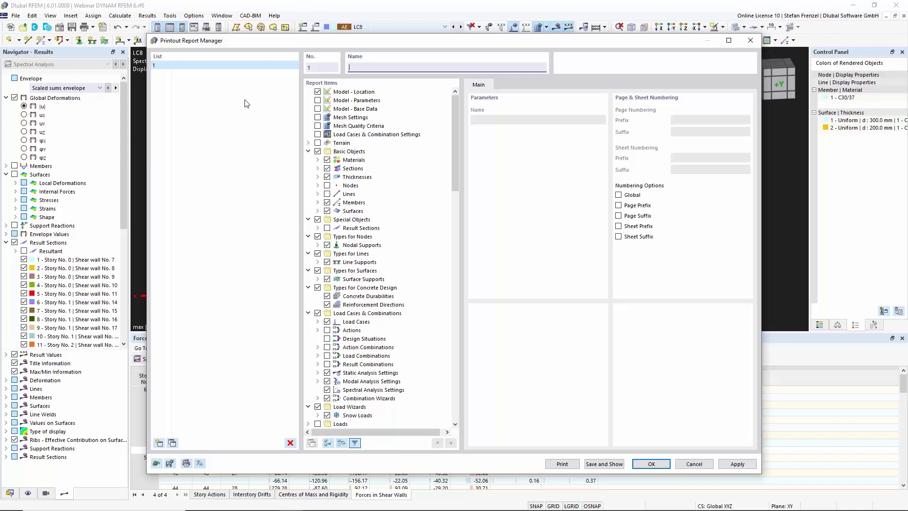
pyautogui.moveTo(455, 144); pyautogui.dragTo(452, 347)
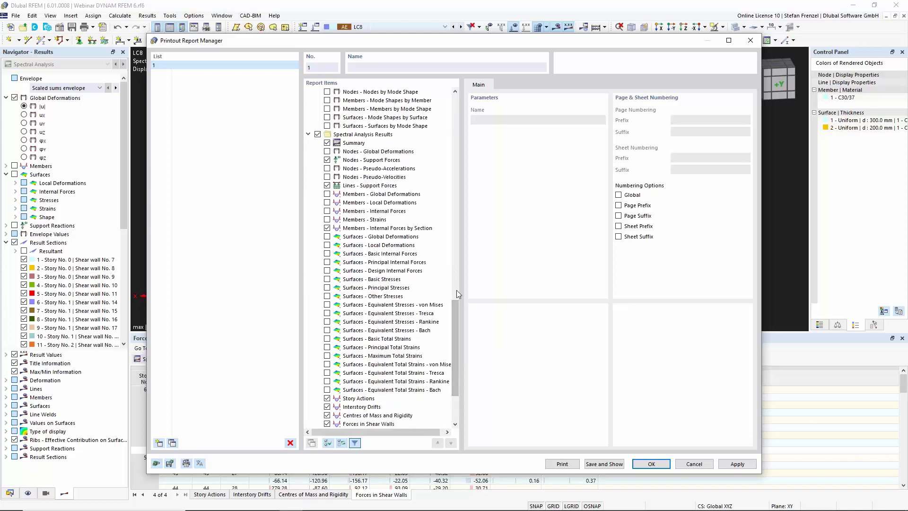
pyautogui.moveTo(452, 310); pyautogui.dragTo(458, 368)
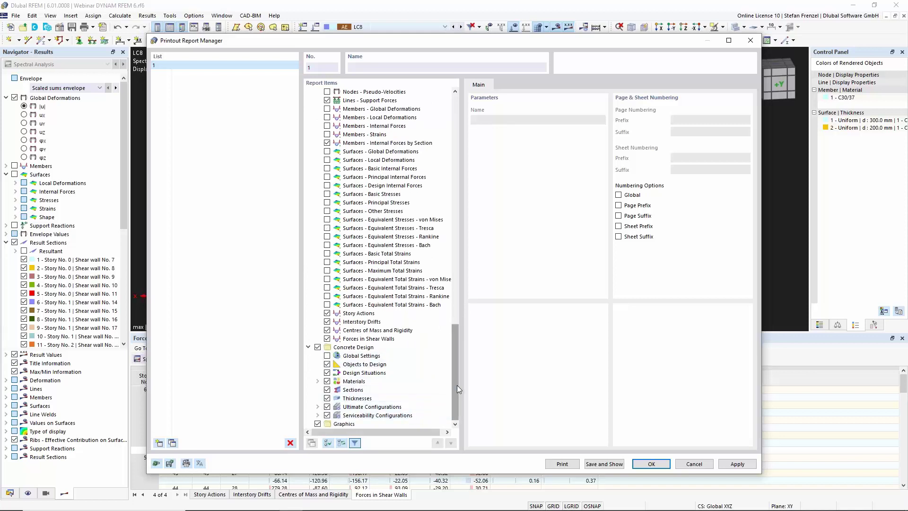
pyautogui.moveTo(456, 384); pyautogui.dragTo(455, 371)
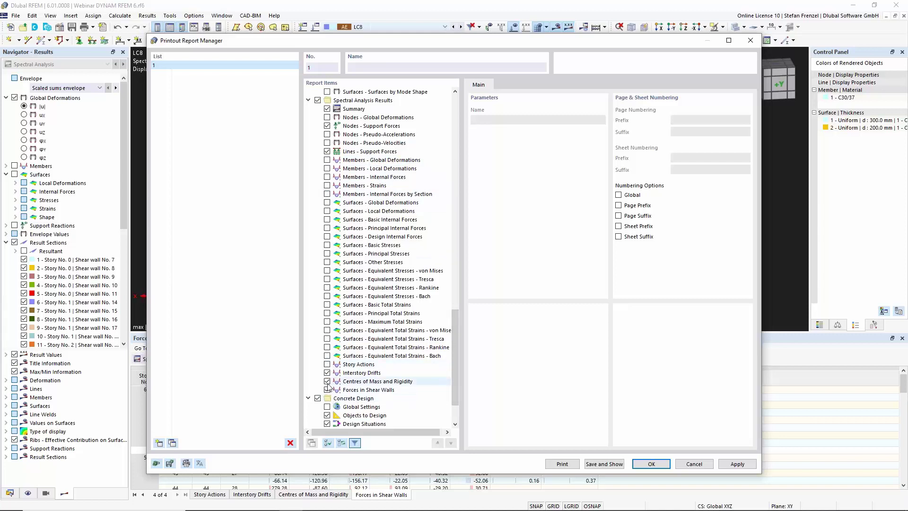
pyautogui.moveTo(452, 387); pyautogui.dragTo(471, 200)
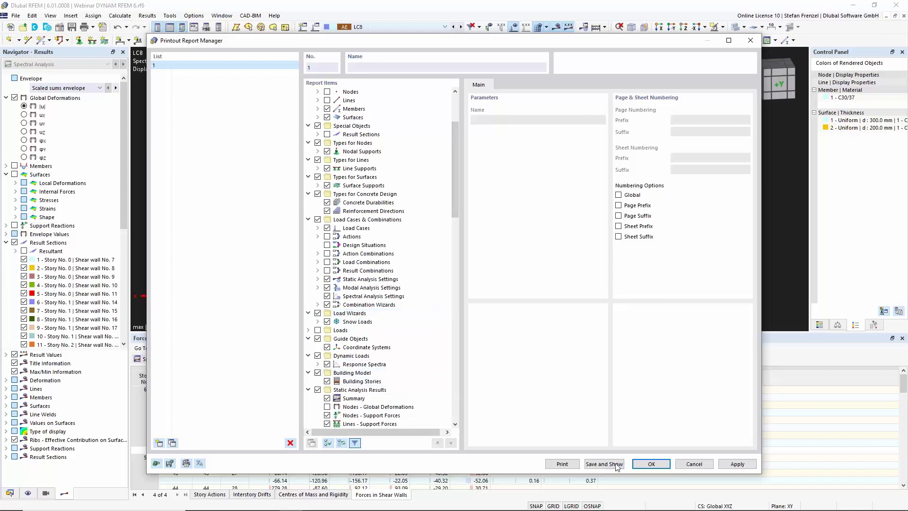
# - Exclude the Concrete Design and Graphics chapters from the printout report and accept the selection
pyautogui.moveTo(454, 197); pyautogui.dragTo(462, 407)
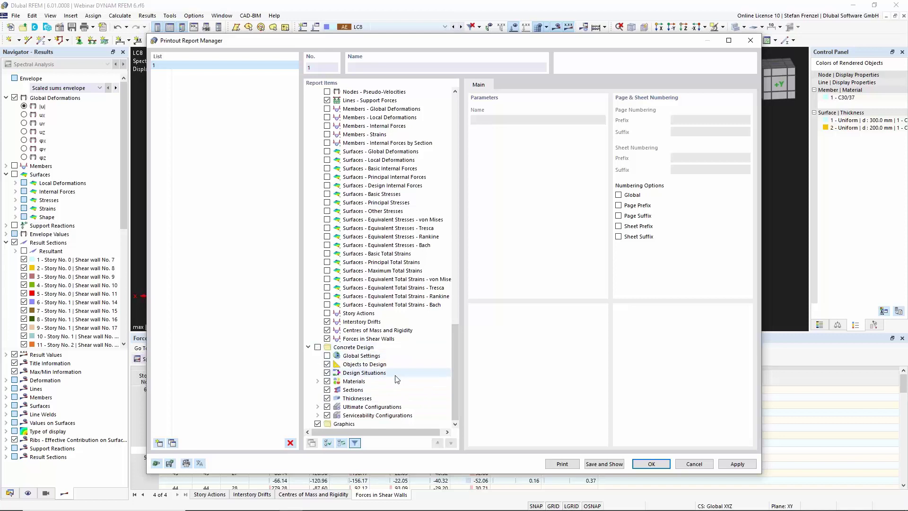
pyautogui.click(317, 423)
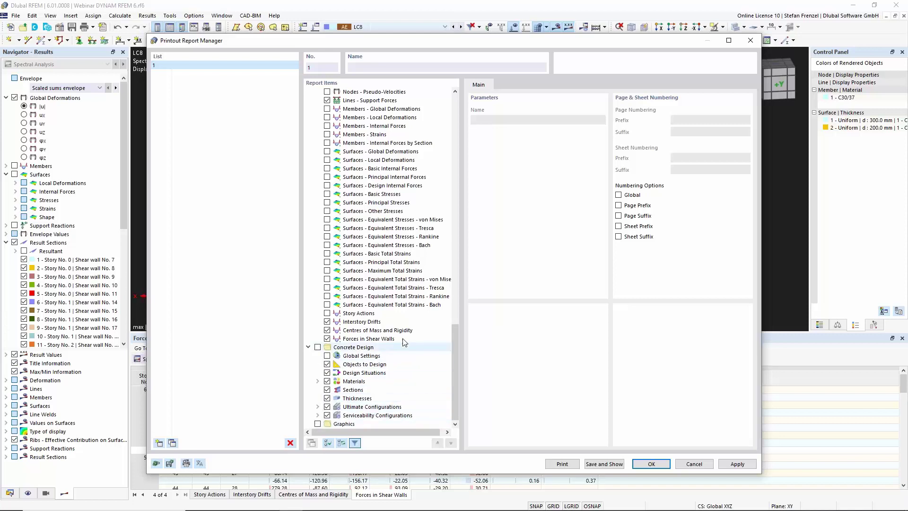
pyautogui.scroll(2, 392, 339)
pyautogui.scroll(4, 392, 339)
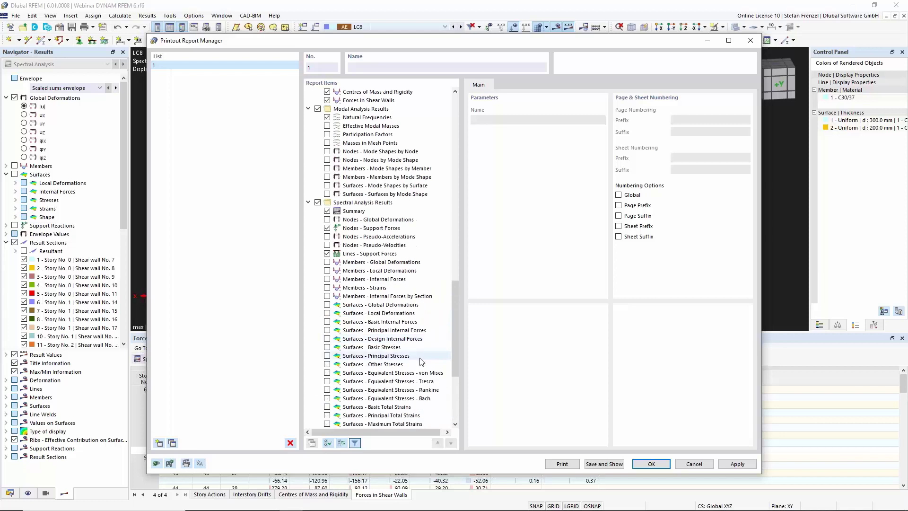
pyautogui.click(651, 469)
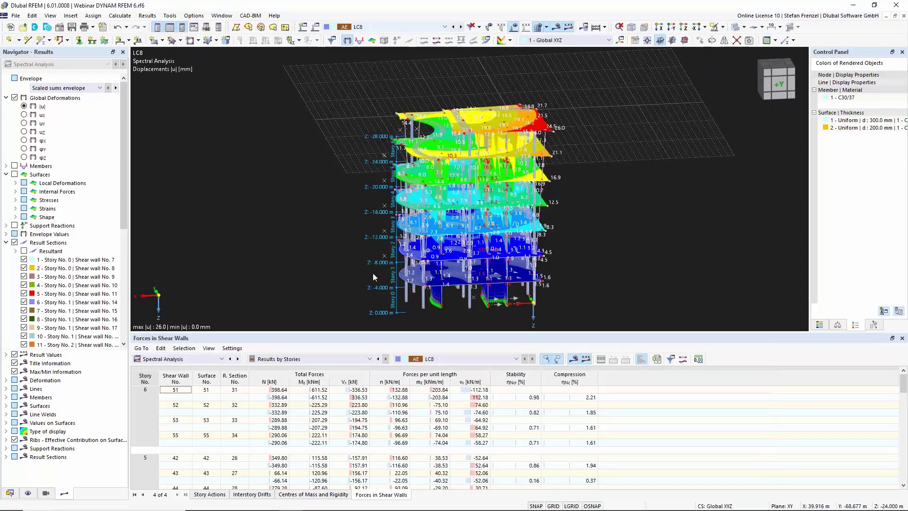
pyautogui.keyDown('ctrl'); pyautogui.moveTo(324, 217); pyautogui.dragTo(258, 277, button='middle'); pyautogui.keyUp('ctrl')
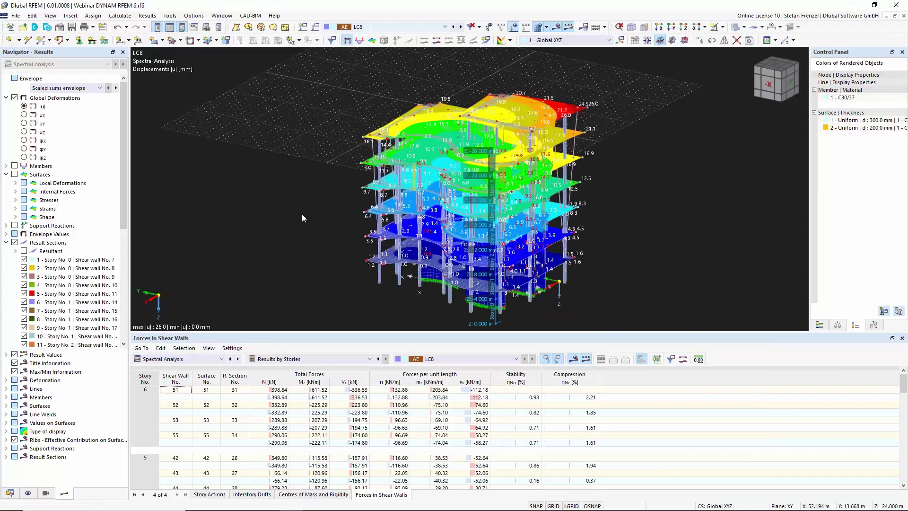
pyautogui.scroll(-3, 288, 217)
pyautogui.scroll(2, 326, 265)
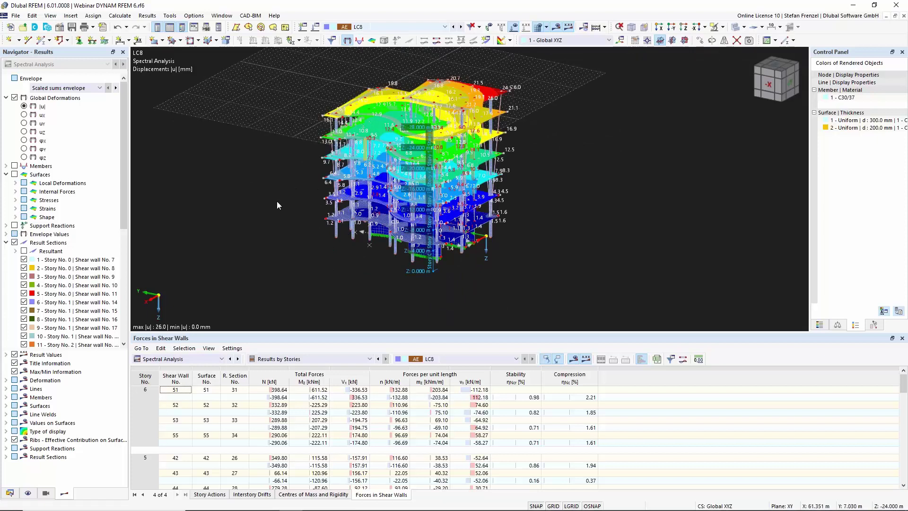
pyautogui.scroll(-1, 277, 201)
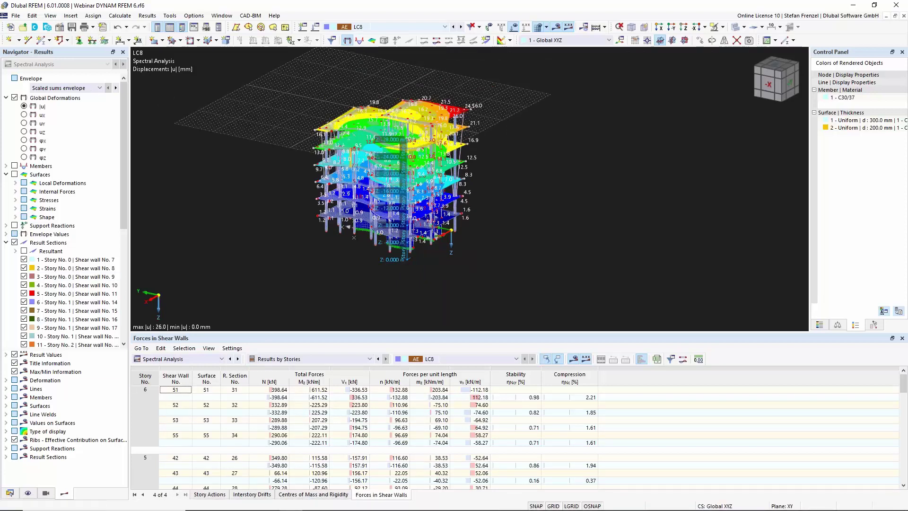
# - Open printout report 1 from the model's data
pyautogui.click(10, 493)
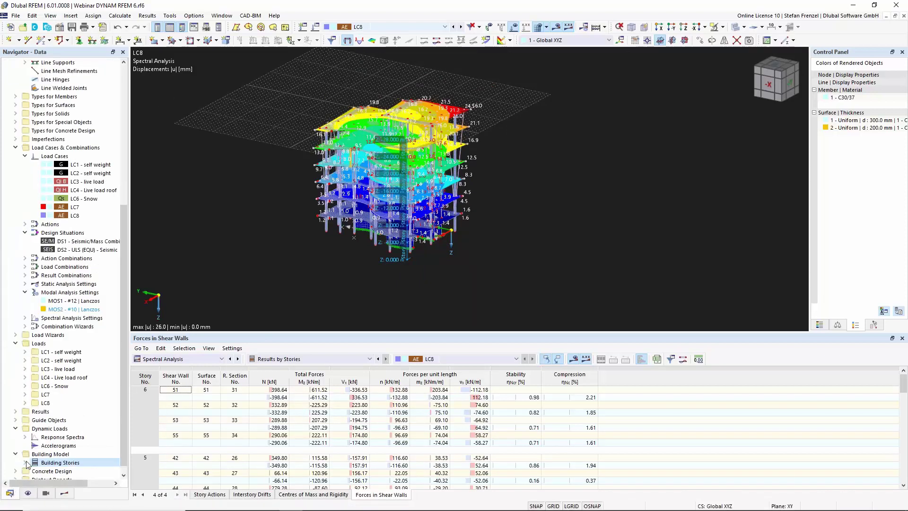
pyautogui.scroll(-1, 19, 466)
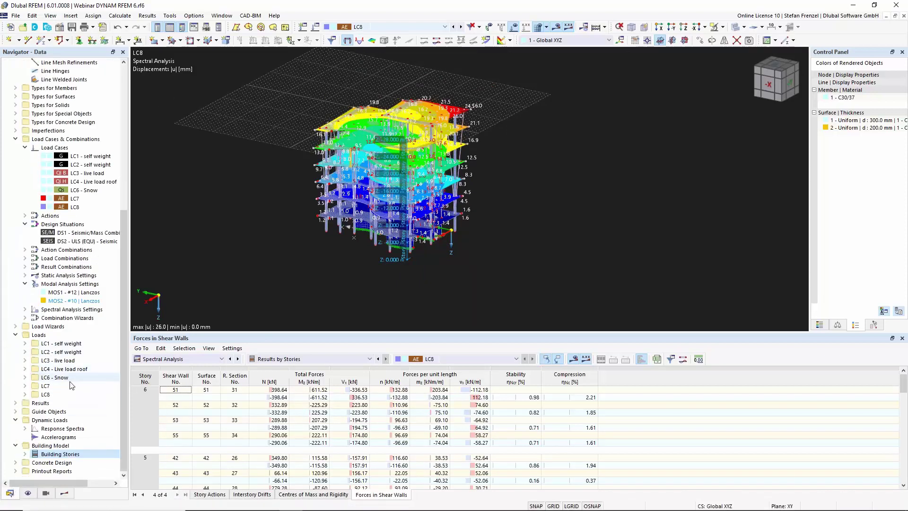
pyautogui.click(15, 471)
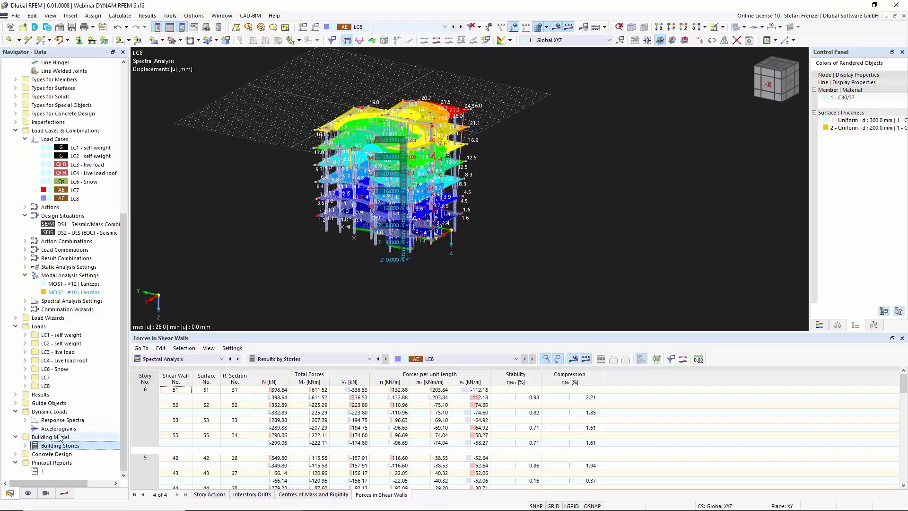
pyautogui.click(43, 472)
pyautogui.doubleClick(43, 472)
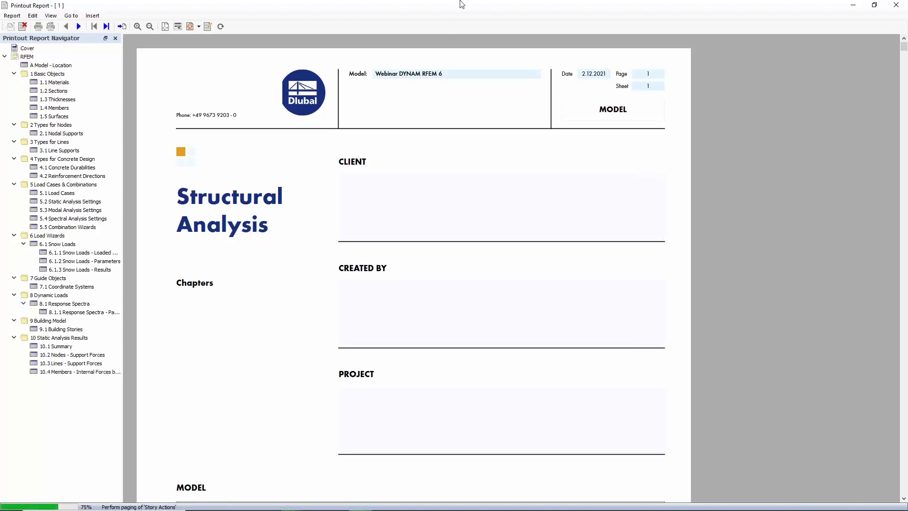
pyautogui.moveTo(460, 7); pyautogui.dragTo(1, 9)
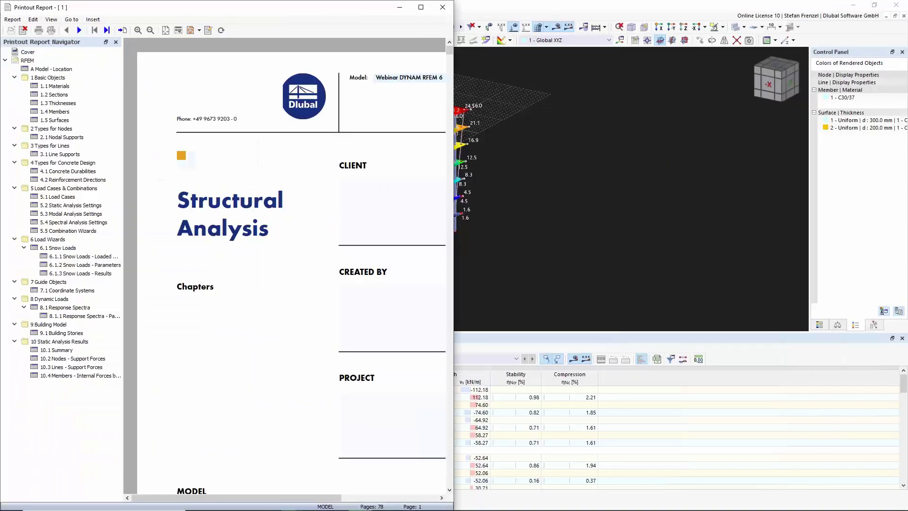
pyautogui.click(499, 152)
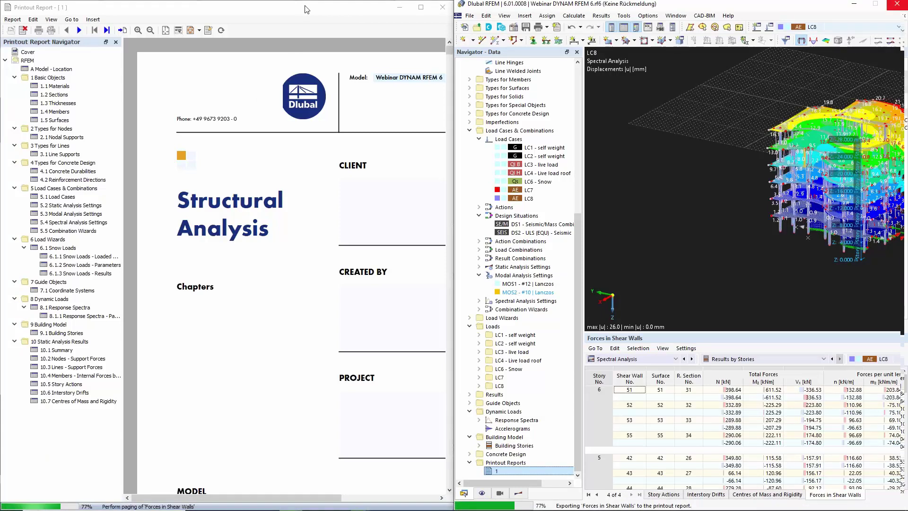
pyautogui.moveTo(306, 9); pyautogui.dragTo(299, 46)
pyautogui.doubleClick(299, 55)
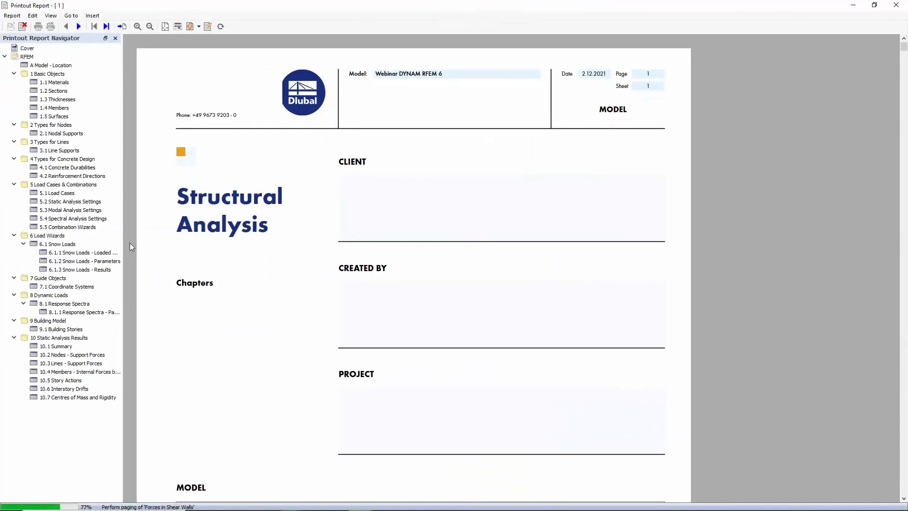
# - Look through the Reinforcement Directions, Response Spectra and Building Stories chapters of the printout report
pyautogui.click(56, 176)
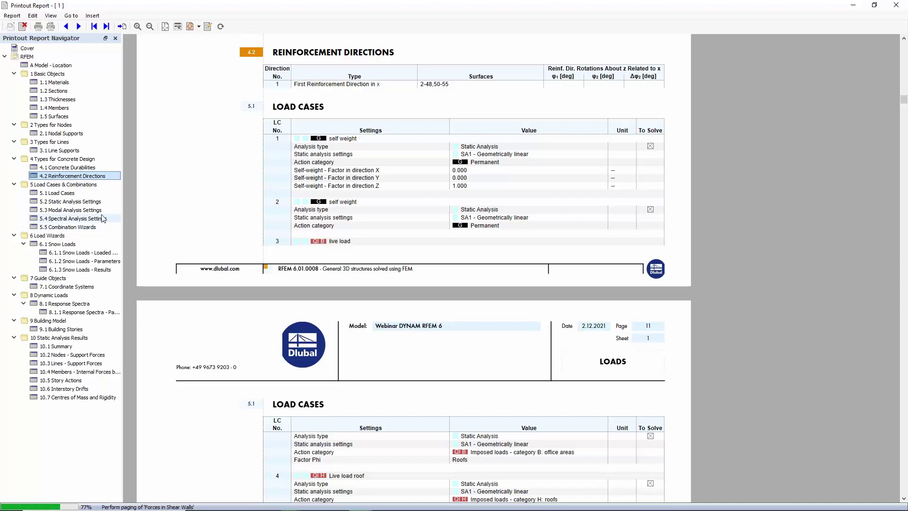
pyautogui.click(71, 304)
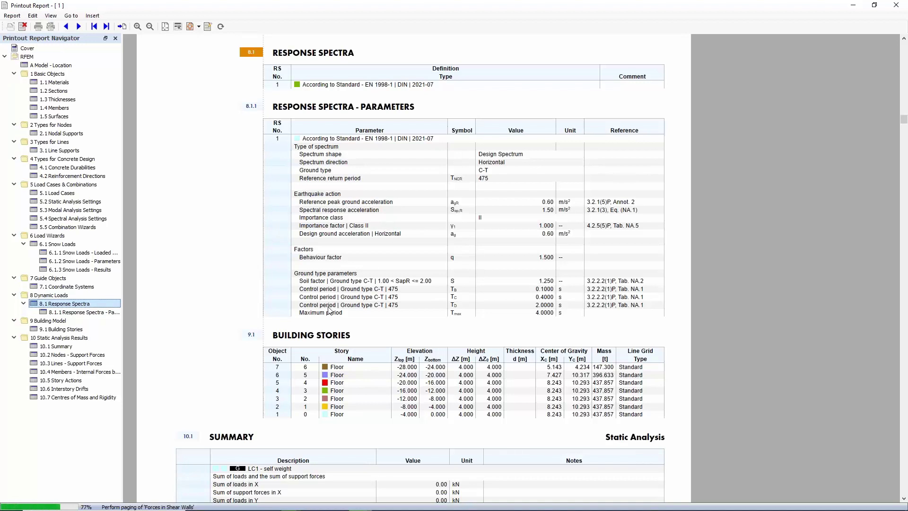
pyautogui.scroll(-2, 334, 312)
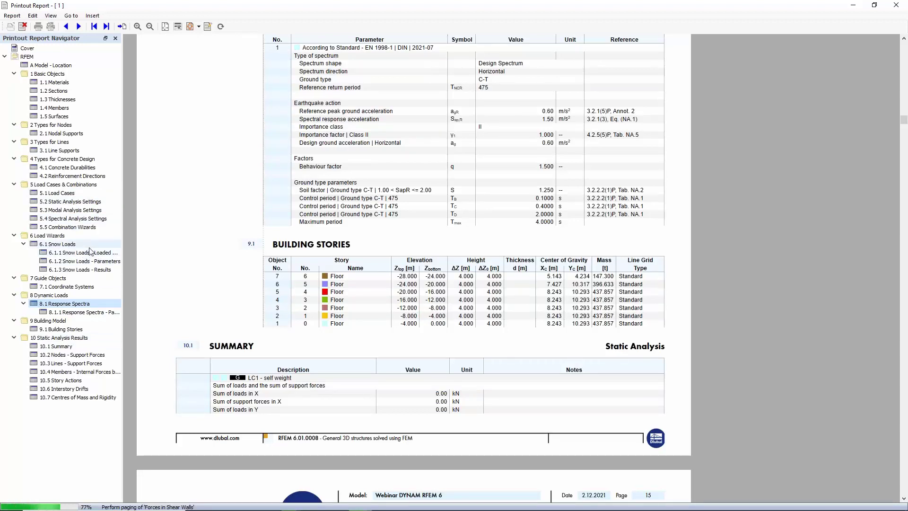
# - Review the Load Cases chapter of the report, including the modal and response spectrum cases, through to the Static Analysis Settings
pyautogui.click(52, 194)
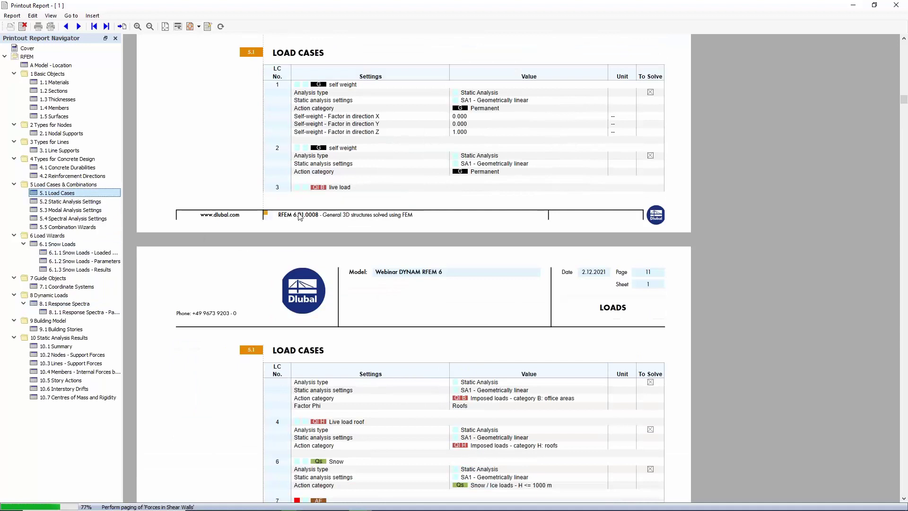
pyautogui.scroll(-5, 379, 172)
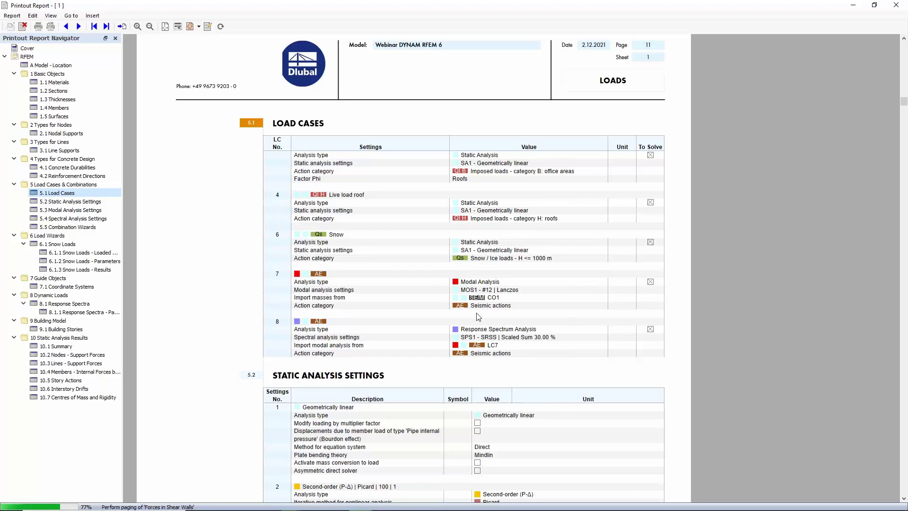
pyautogui.scroll(-3, 408, 321)
pyautogui.scroll(-3, 408, 322)
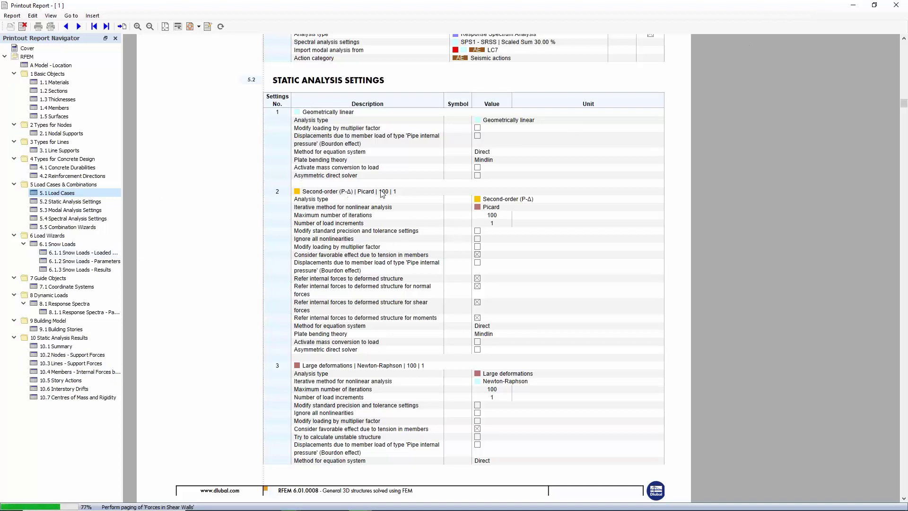
# - Close the printout report once its export has finished and return to the building model's window
pyautogui.click(856, 11)
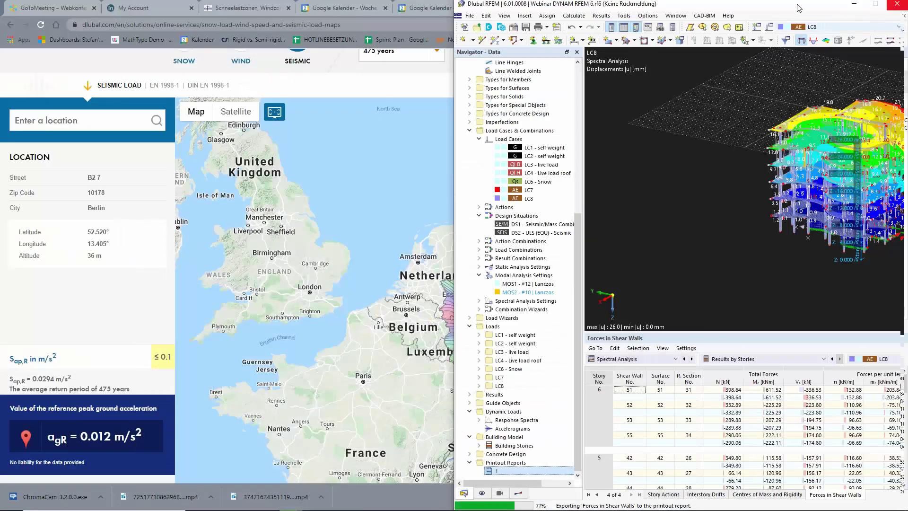
pyautogui.moveTo(239, 506)
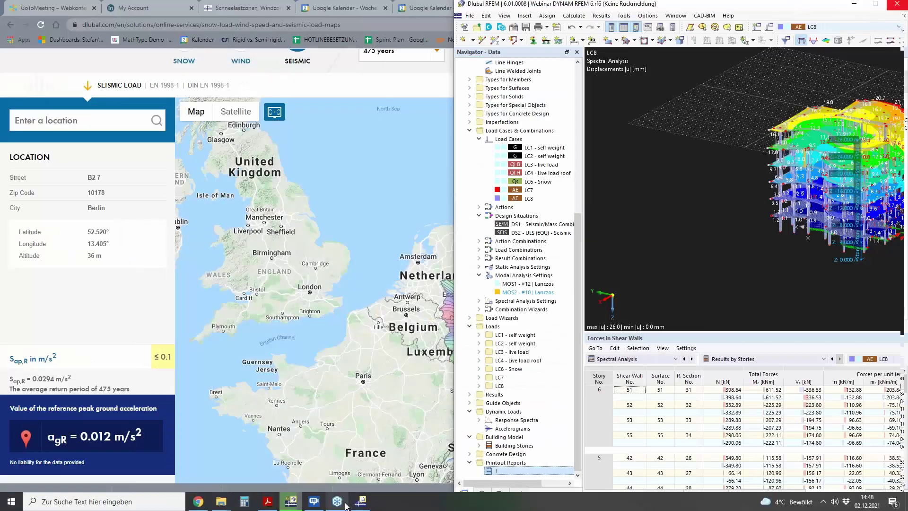
pyautogui.click(361, 502)
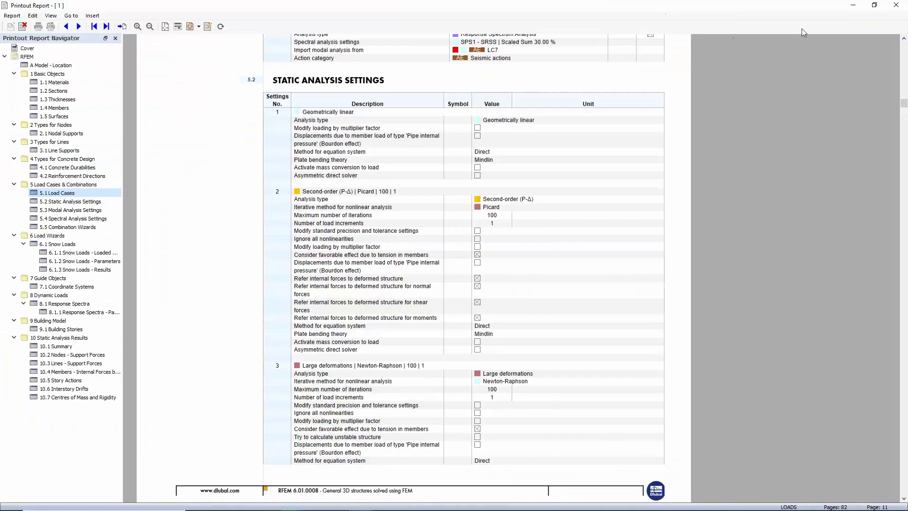
pyautogui.click(895, 6)
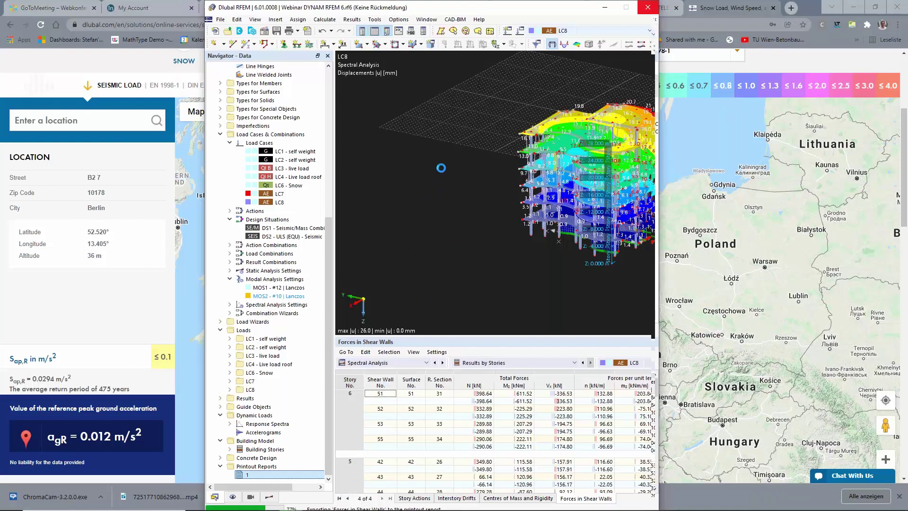
pyautogui.moveTo(492, 4); pyautogui.dragTo(494, 4)
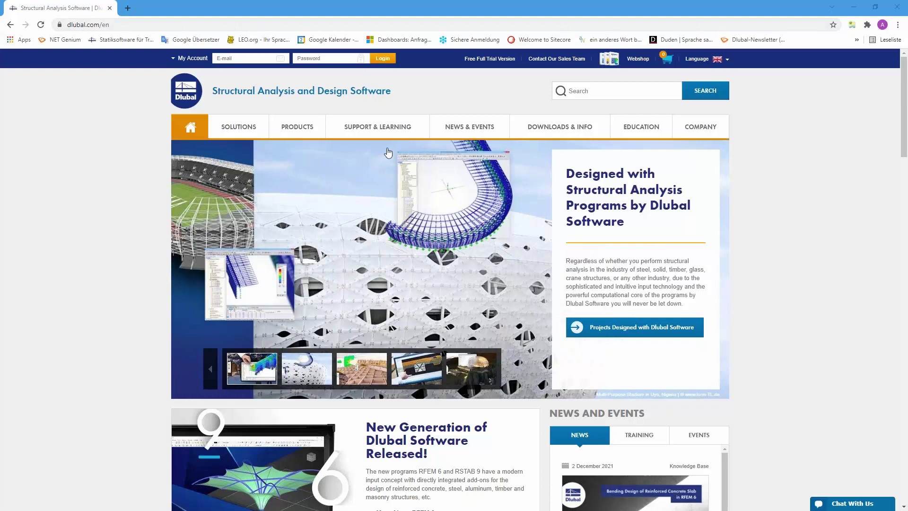
# - On the Dlubal website in the browser, open the webinar page "Seismic Design According to Eurocode 8 in RFEM 6 and RSTAB 9"
pyautogui.moveTo(474, 129)
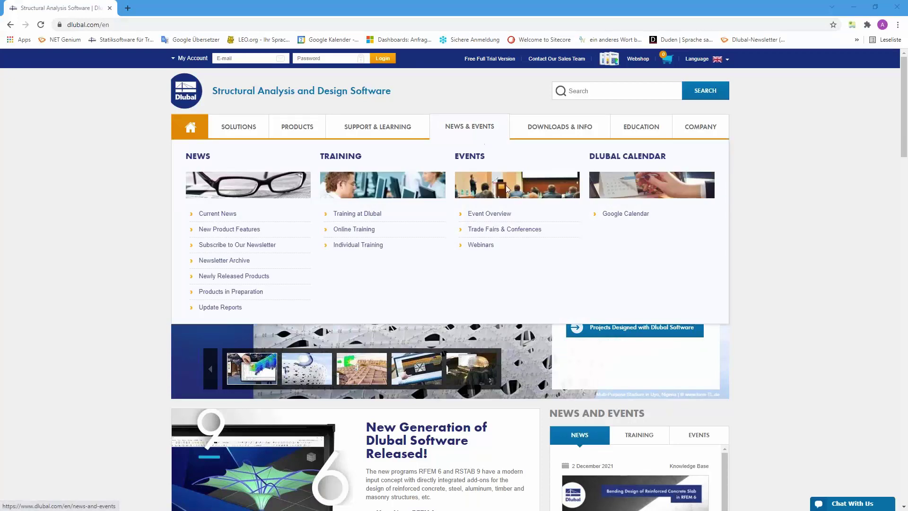
pyautogui.click(482, 248)
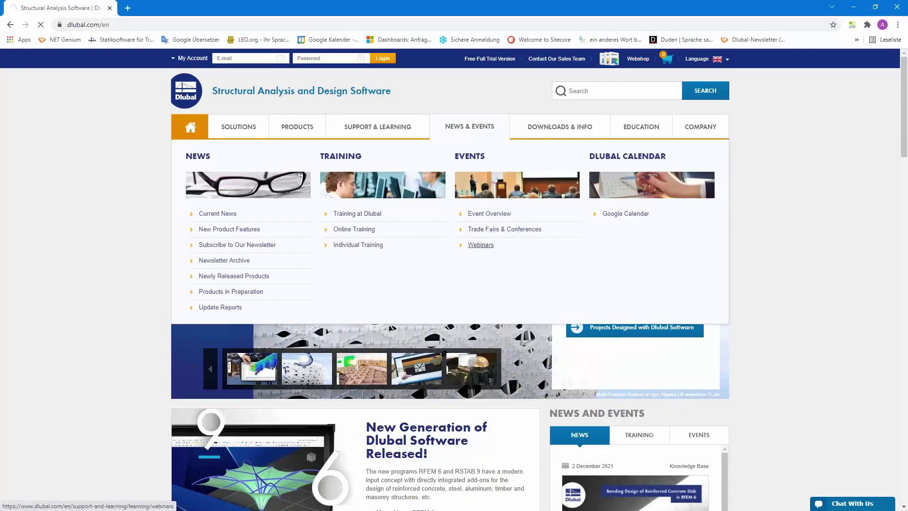
pyautogui.scroll(-8, 484, 125)
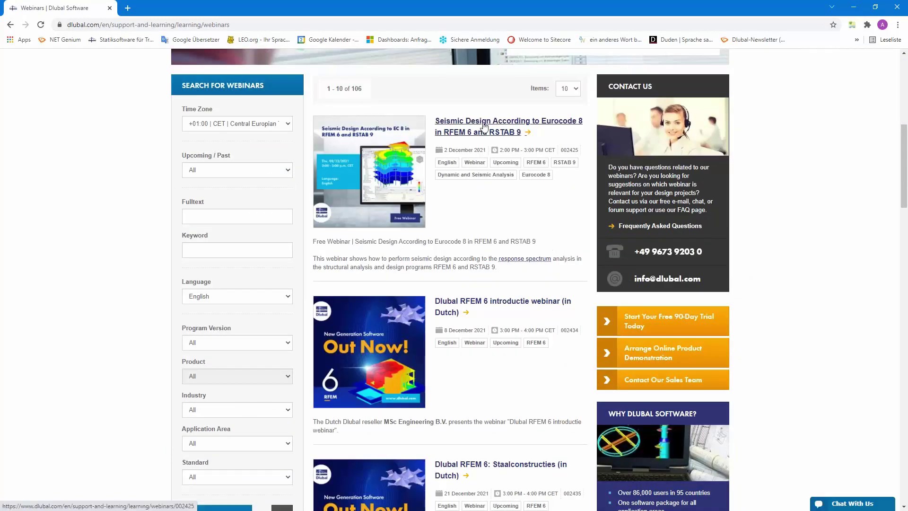
pyautogui.click(484, 125)
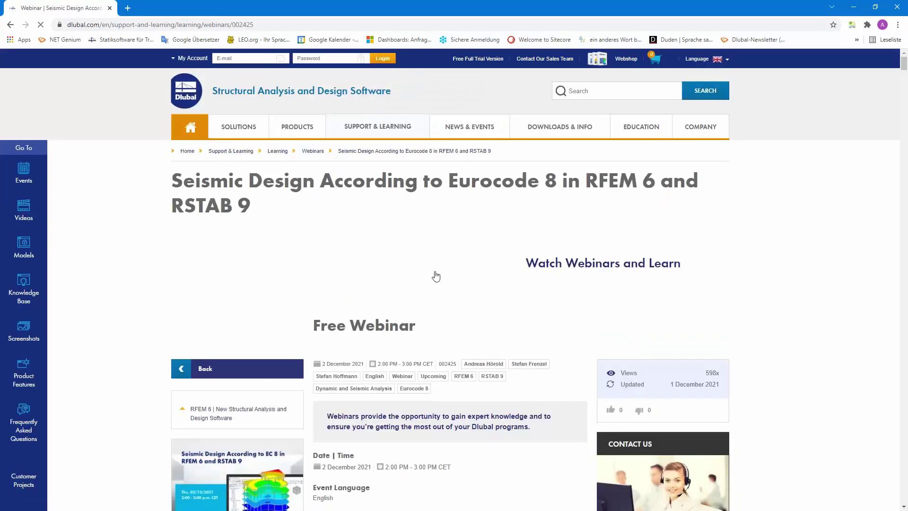
# - Look through the webinar page for the presentation slides and the downloadable Multi-Story Reinforced Concrete Building model
pyautogui.scroll(-4, 436, 277)
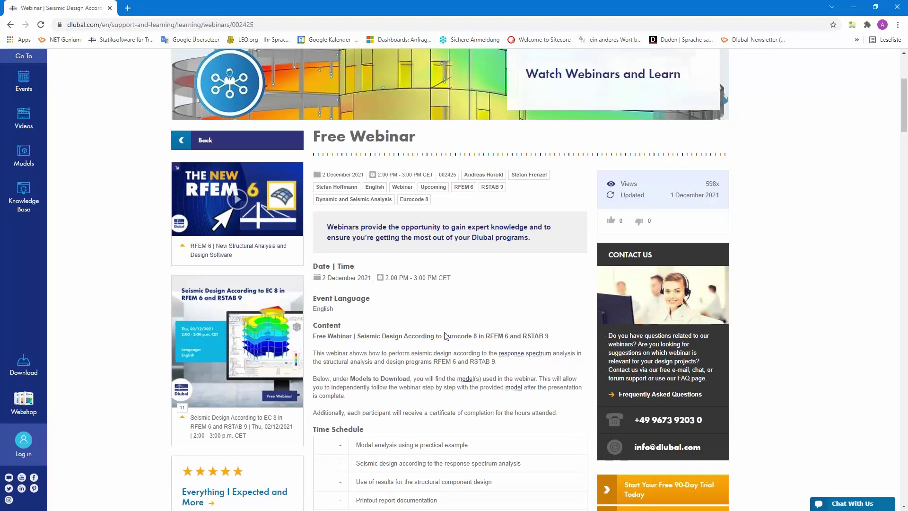
pyautogui.scroll(-14, 444, 334)
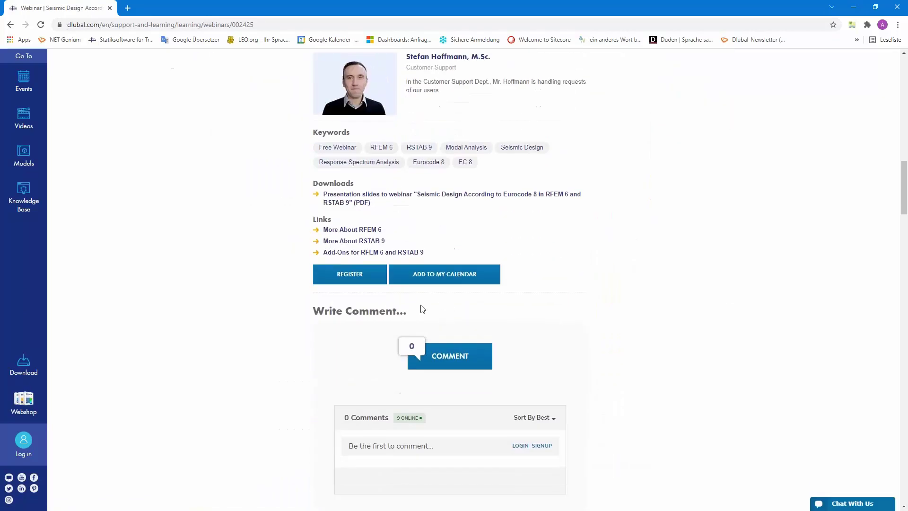
pyautogui.scroll(-6, 350, 274)
pyautogui.scroll(-13, 251, 263)
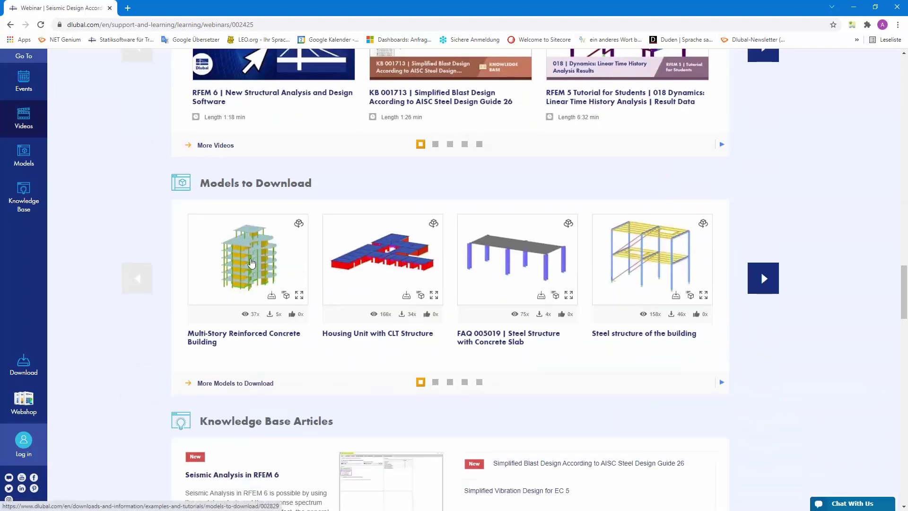
pyautogui.scroll(8, 251, 263)
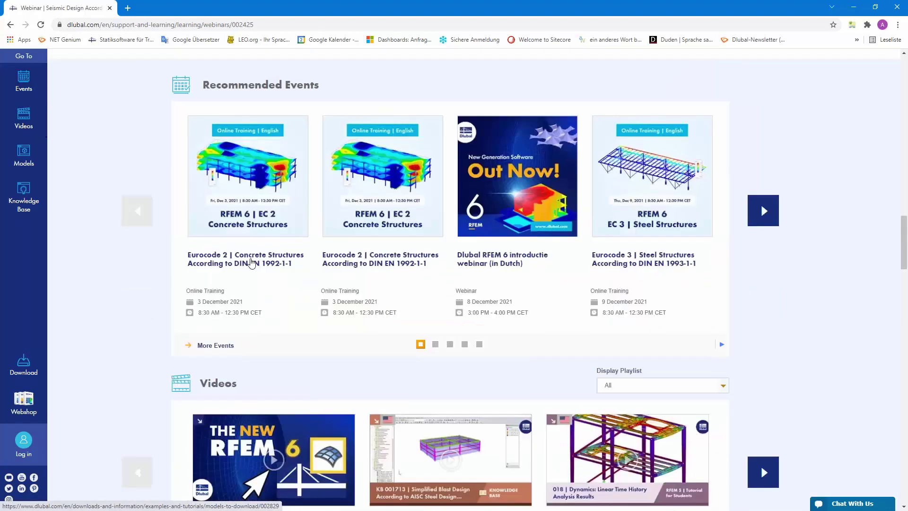
pyautogui.scroll(20, 251, 263)
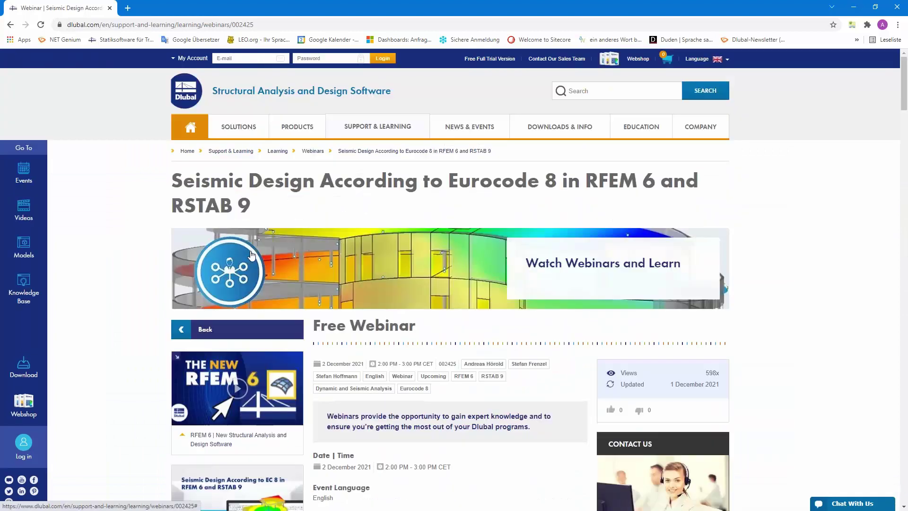